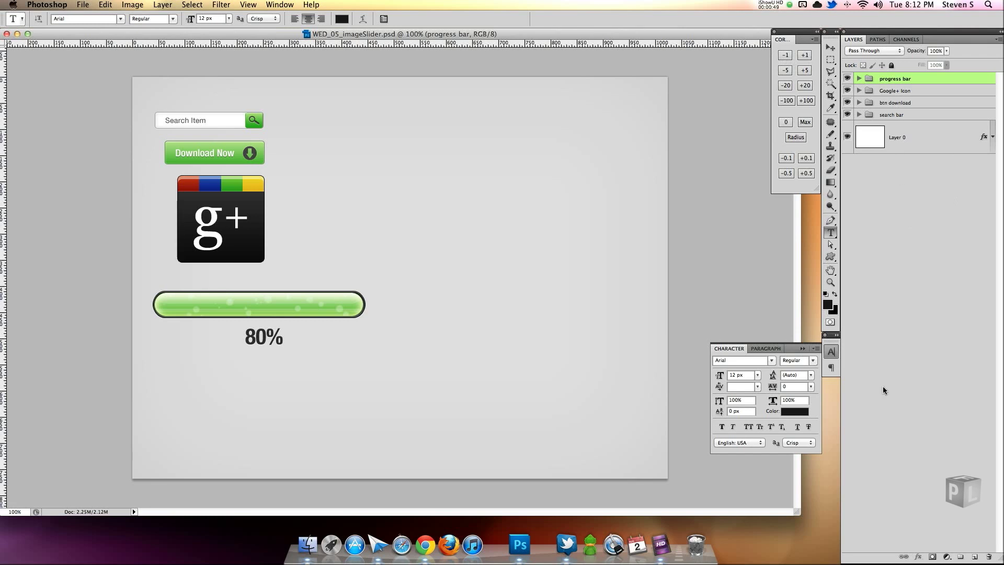
- Add a new layer and hide the progress bar, Google+ Icon, btn download and search bar groups
key("super+alt+shift+n")
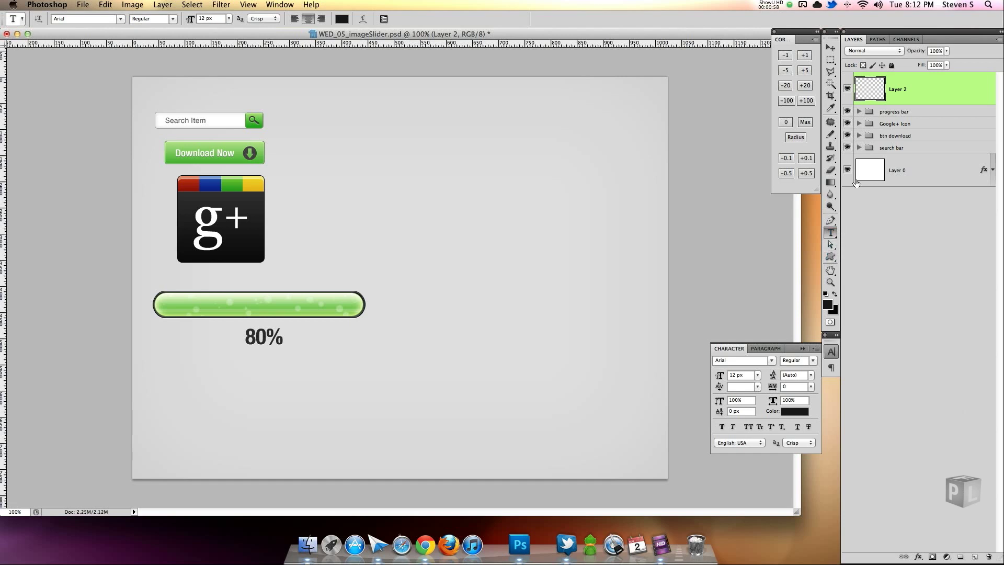
left_click(847, 112)
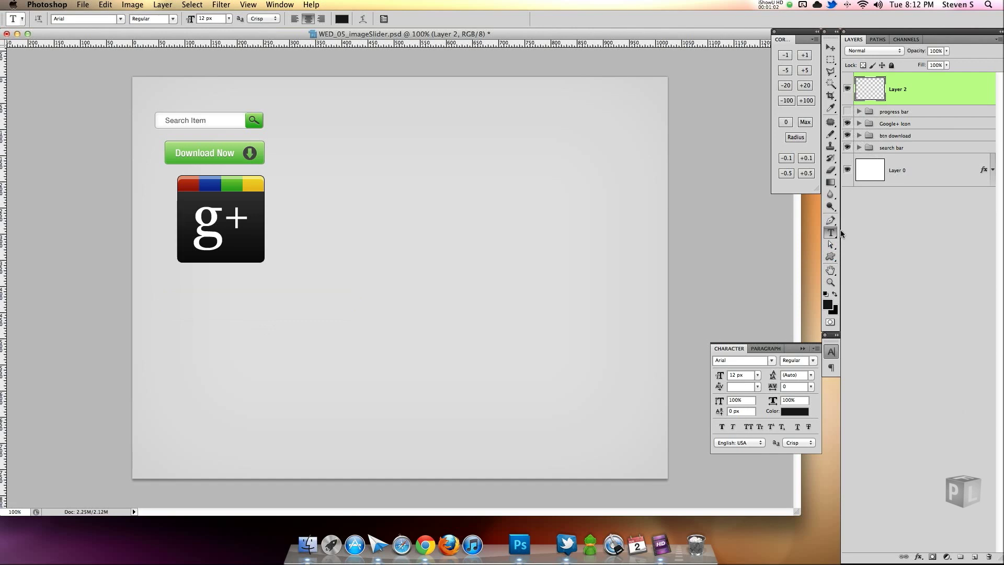
left_click_drag(847, 123, 847, 148)
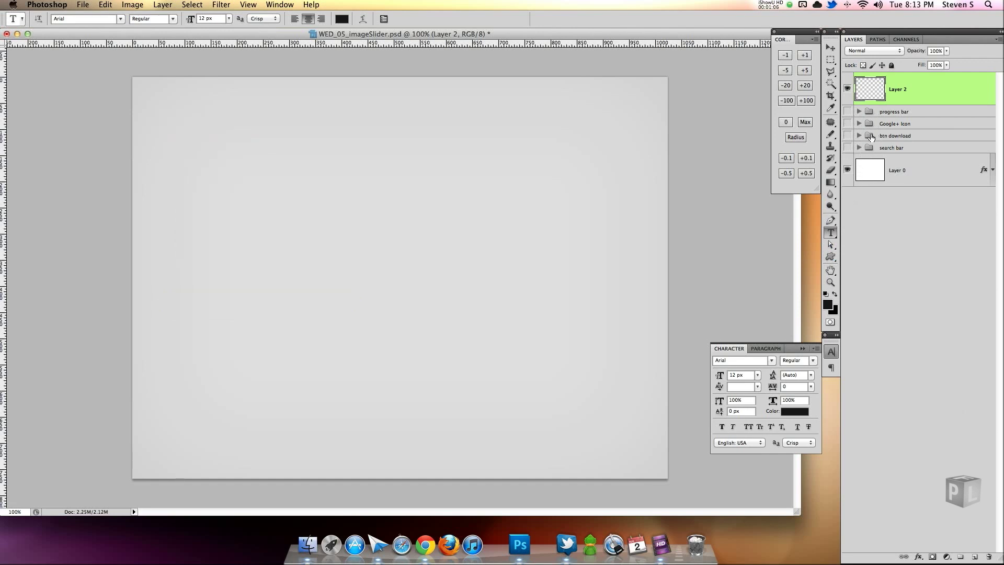
left_click(830, 256)
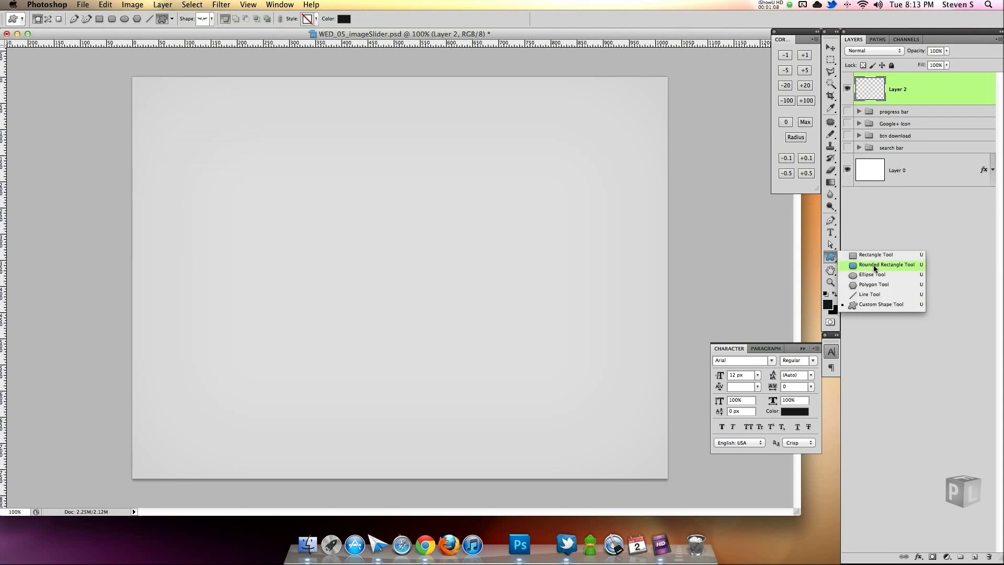
left_click(895, 265)
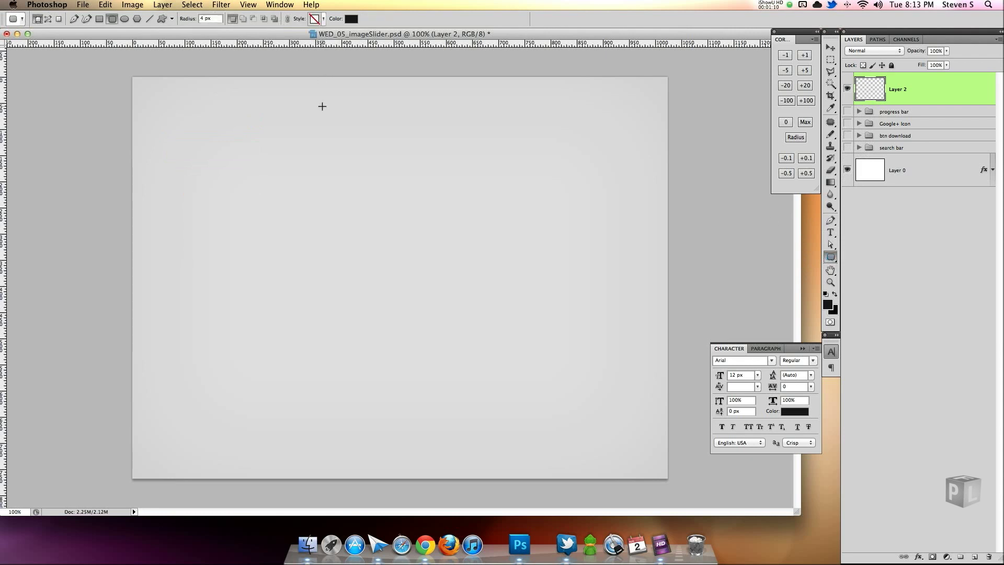
left_click_drag(281, 117, 531, 220)
key("super+z")
- Draw a plain rectangle shape about 510 by 218 px in the upper middle of the canvas
left_click(830, 257)
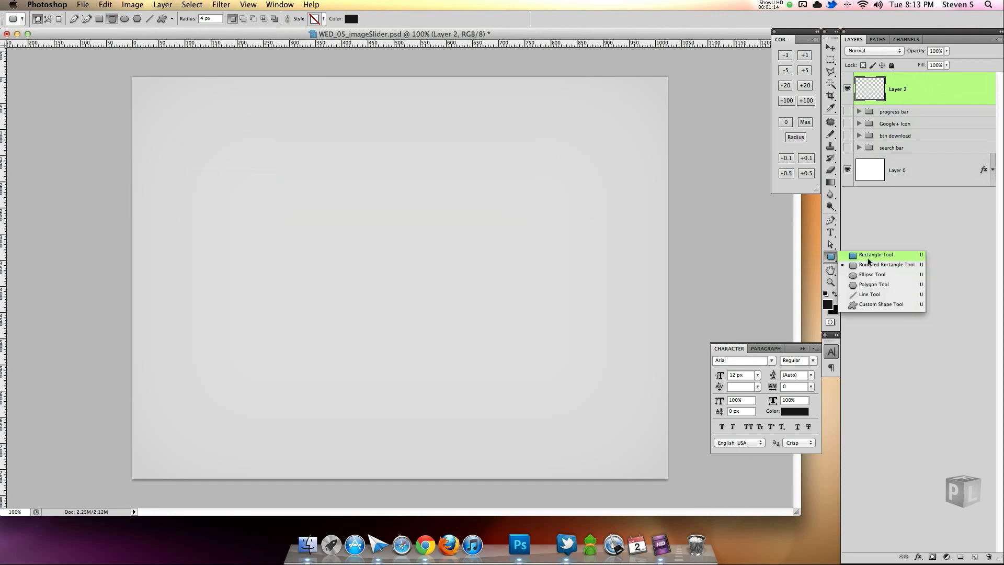
left_click(868, 256)
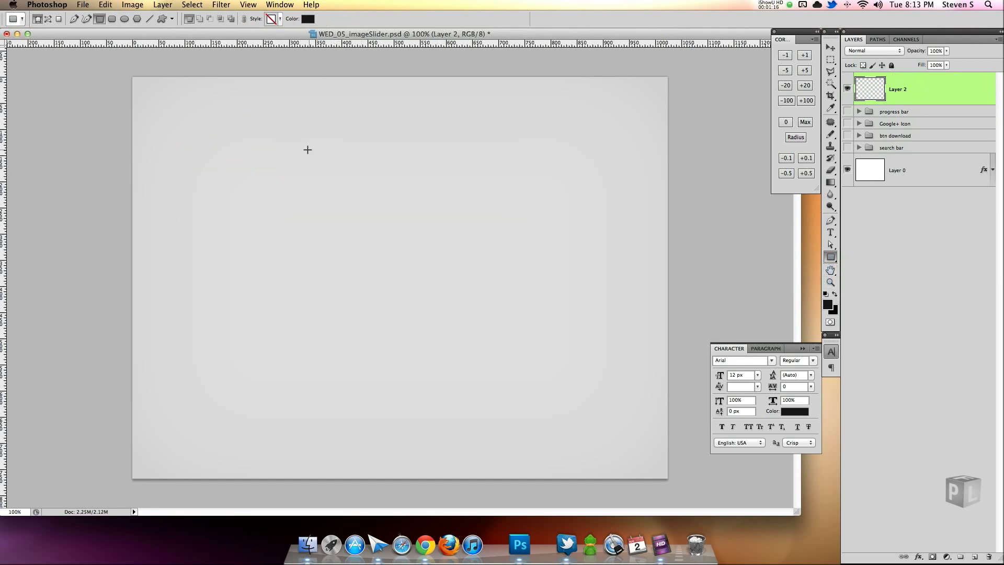
left_click_drag(298, 147, 565, 261)
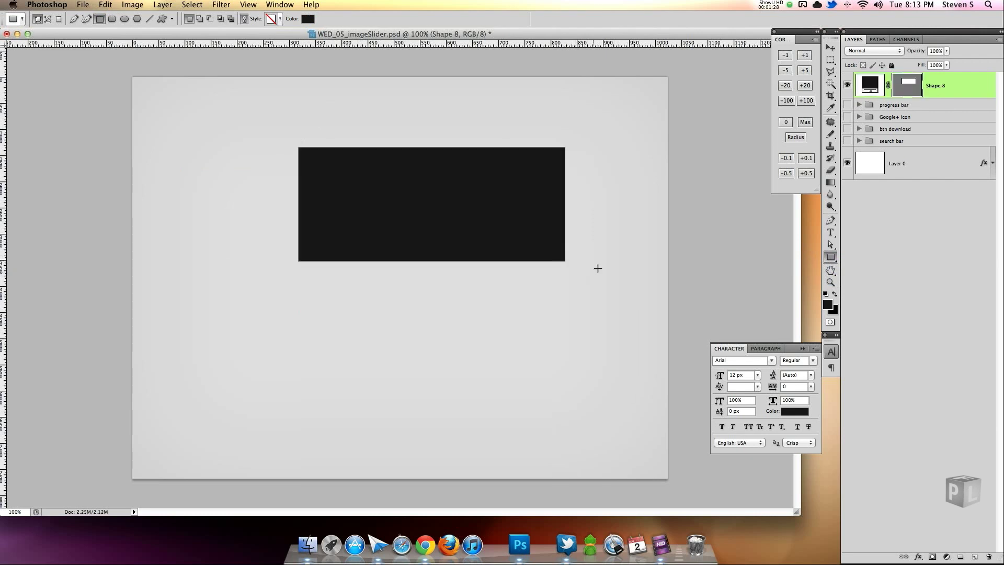
- Fill the rectangle shape with the light blue #e5f8ff
double_click(871, 86)
left_click(616, 149)
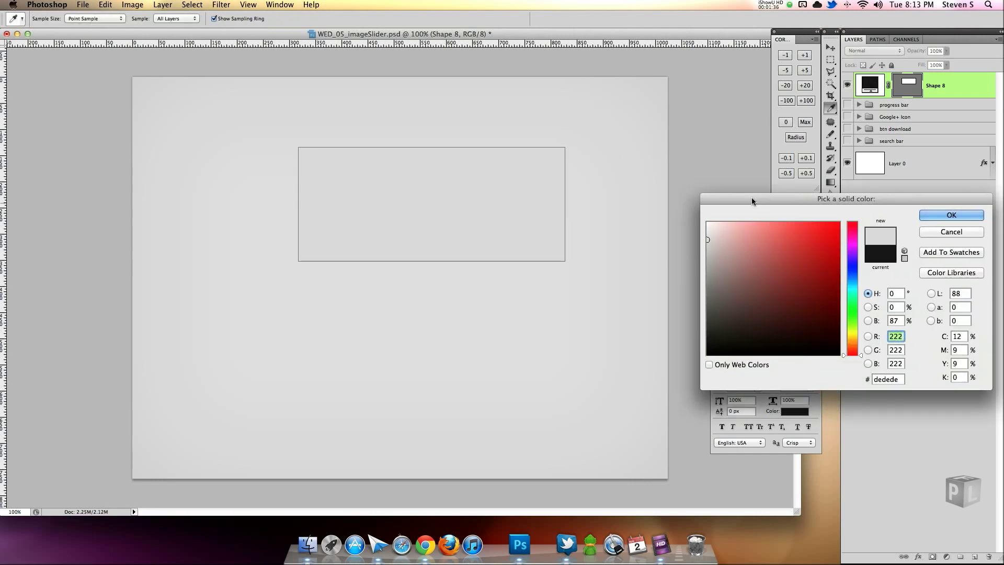
left_click_drag(752, 196, 692, 166)
left_click(793, 251)
left_click_drag(661, 198, 661, 181)
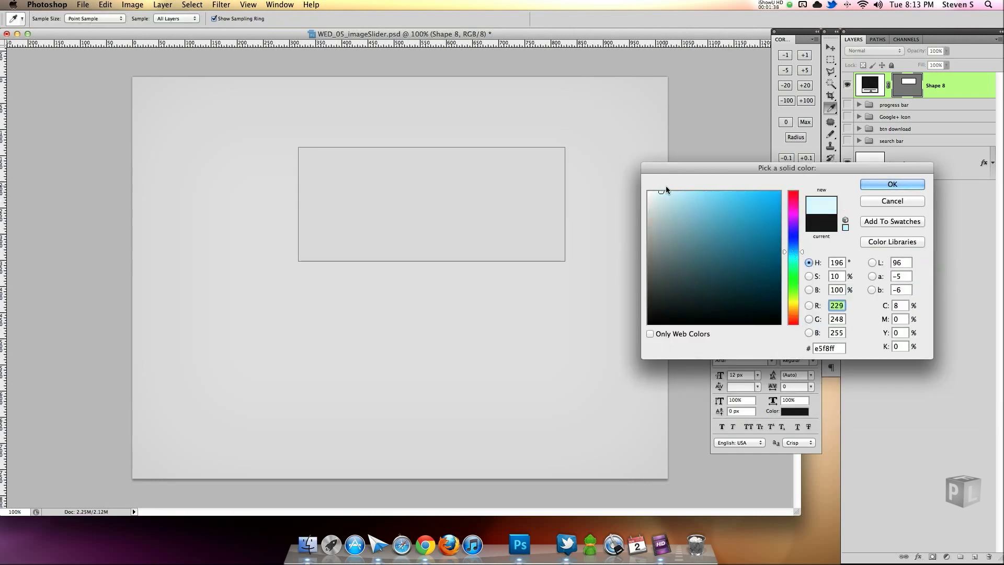
left_click(894, 184)
- Add a new empty layer above the light blue rectangle
double_click(966, 92)
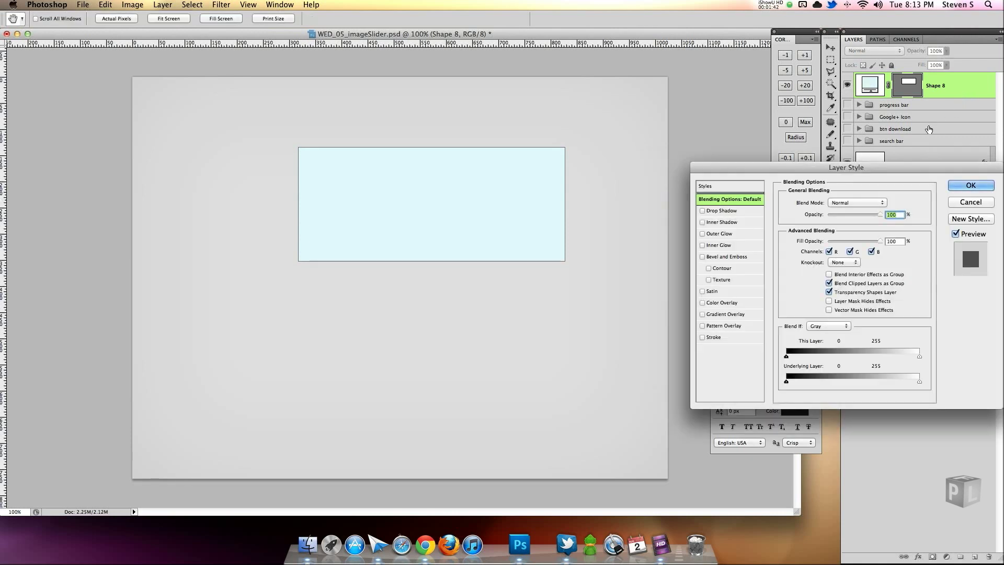
left_click(970, 205)
left_click(974, 556)
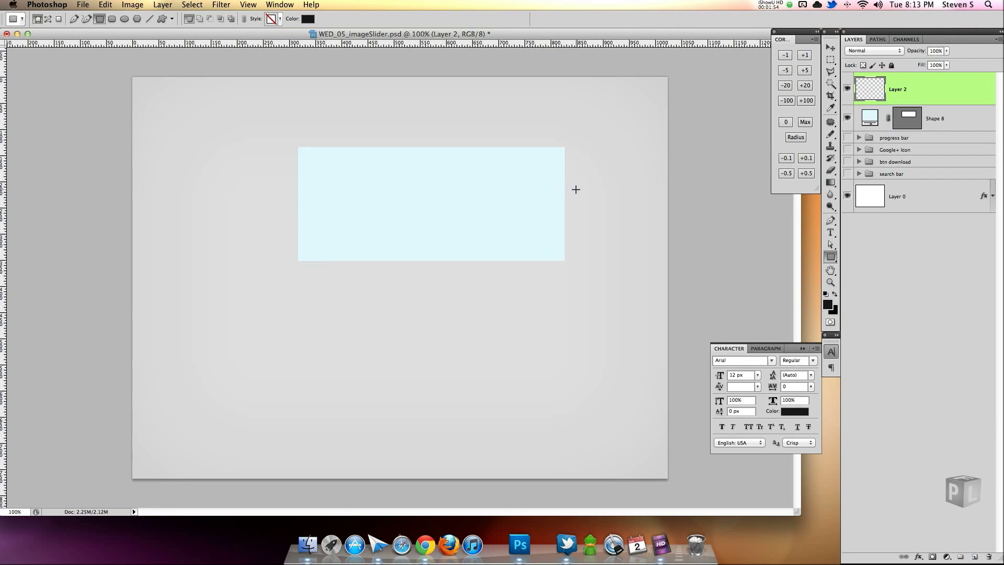
- Give the light blue rectangle a 1 px white outside stroke
double_click(953, 128)
left_click(702, 337)
left_click(714, 338)
type("1")
left_click(807, 272)
left_click_drag(672, 253, 648, 193)
left_click(881, 186)
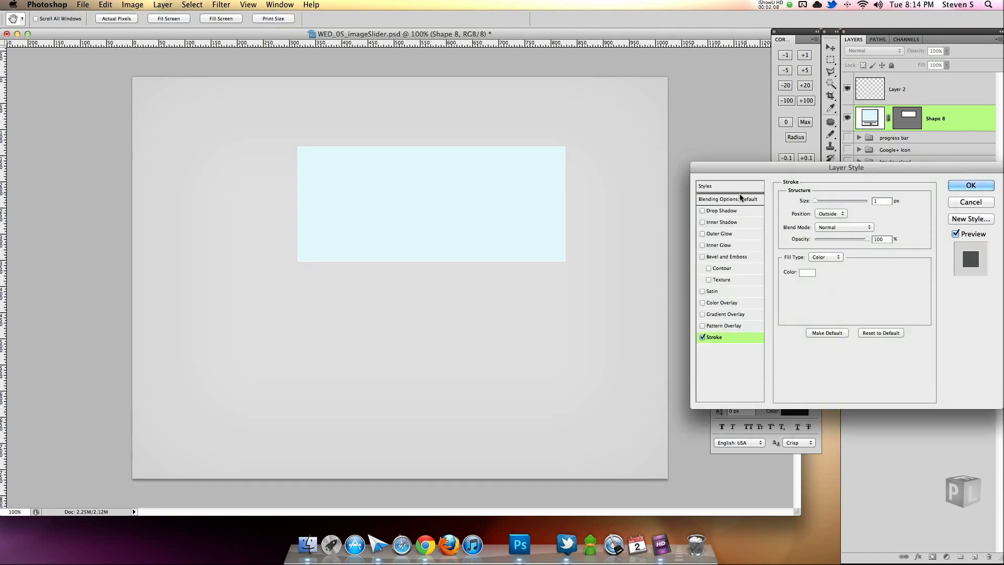
- Add a drop shadow to the rectangle with 0 px distance, 100% spread, 2 px size and the grey #a1a1a1
left_click(704, 211)
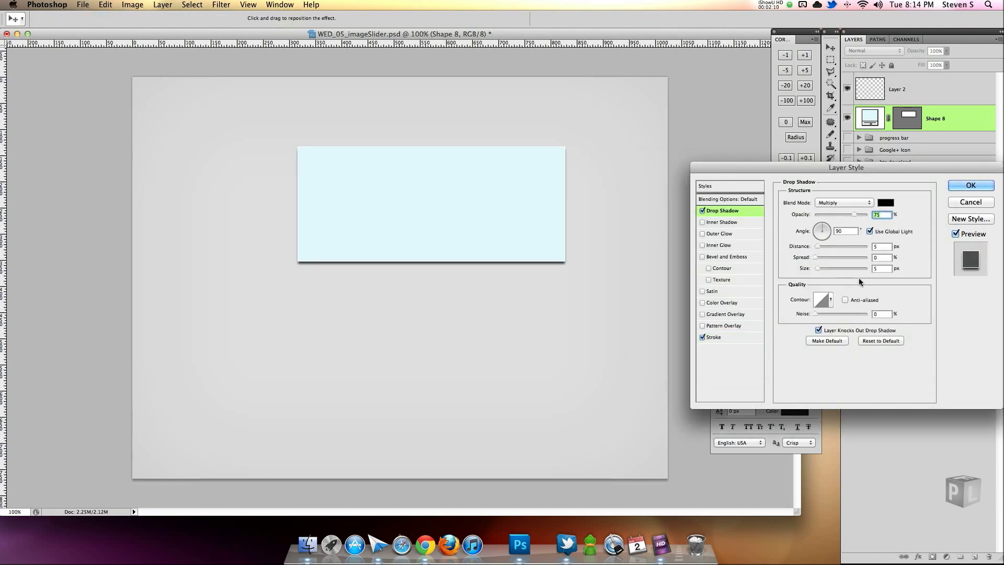
type("2")
key("shift+Tab")
key("shift+Tab")
type("0")
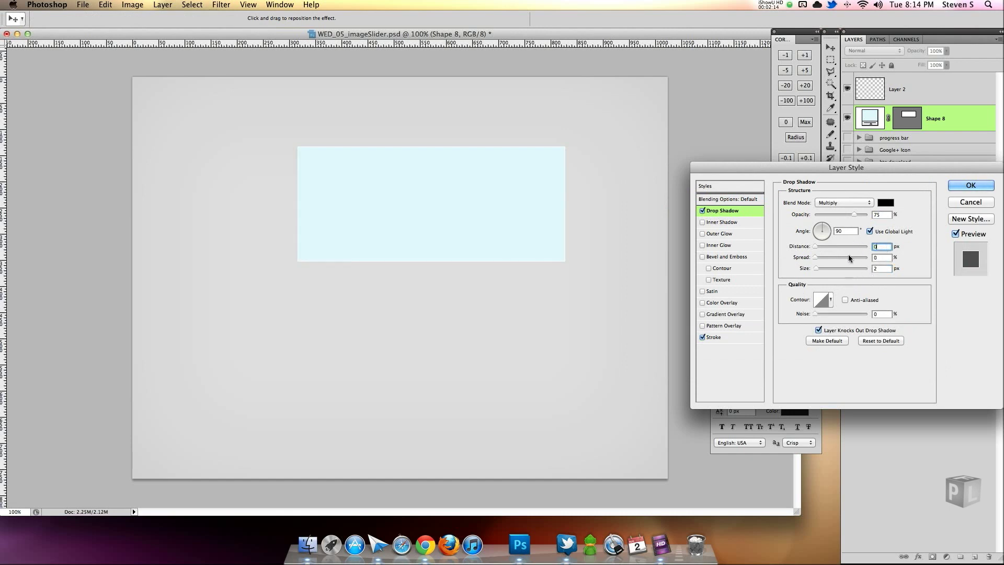
left_click_drag(815, 257, 886, 264)
left_click(885, 203)
left_click(648, 240)
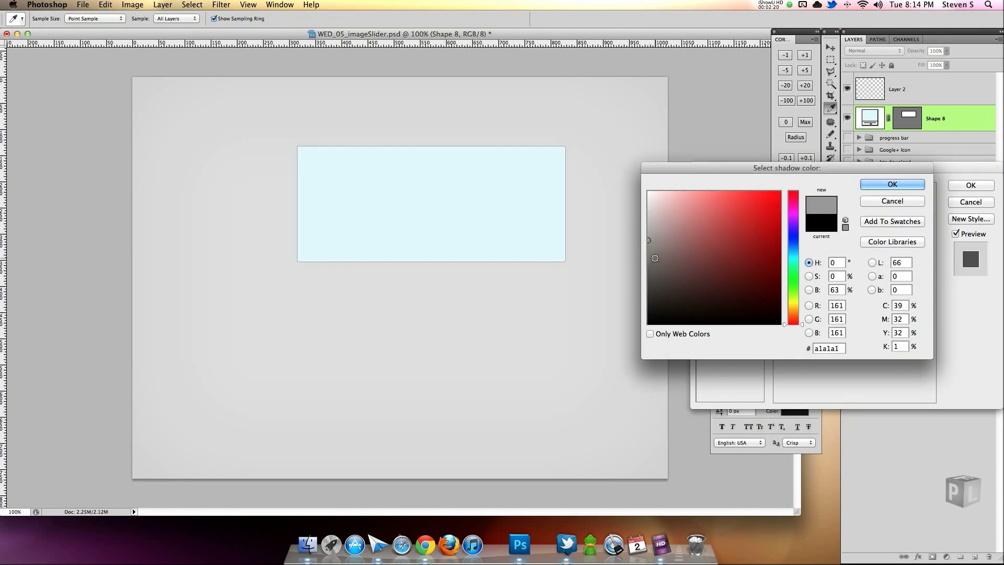
left_click(892, 184)
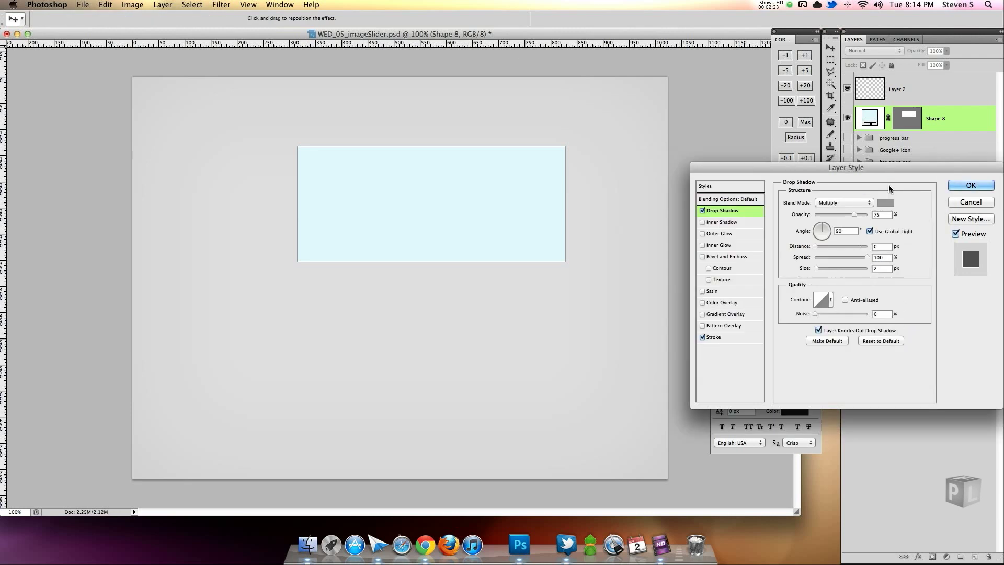
- Shade the inner edges of the rectangle in a slightly darker blue with its layer style
left_click(663, 192)
left_click_drag(819, 226, 784, 238)
mouse_move(785, 182)
left_mouse_down()
mouse_move(770, 180)
mouse_move(793, 187)
mouse_move(773, 180)
left_mouse_up()
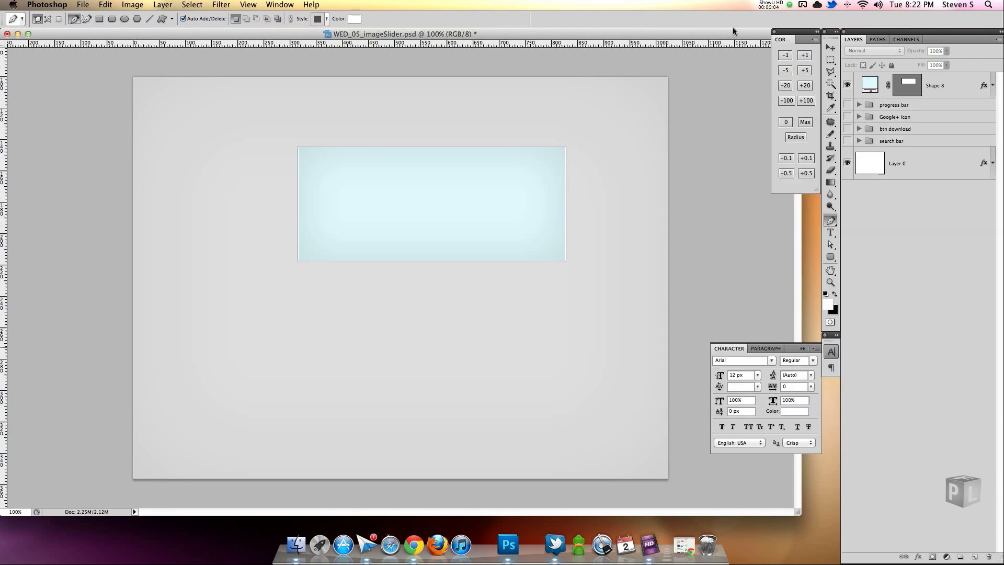
- On a new layer, draw a rounded rectangle about 46 by 29 px with a 4 px radius across the blue rectangle's right edge
key("super+equal")
key("super+equal")
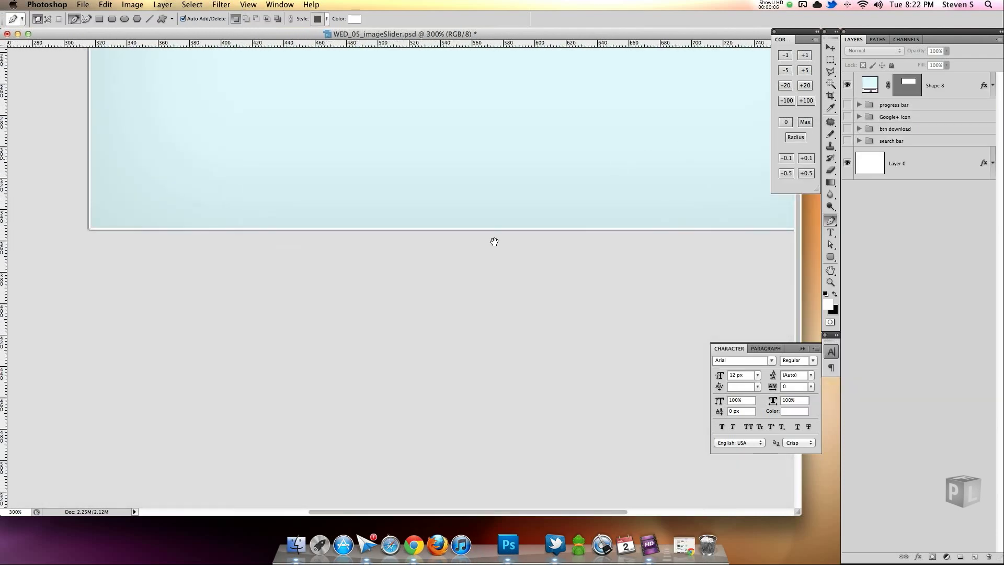
left_click_drag(494, 242, 306, 354)
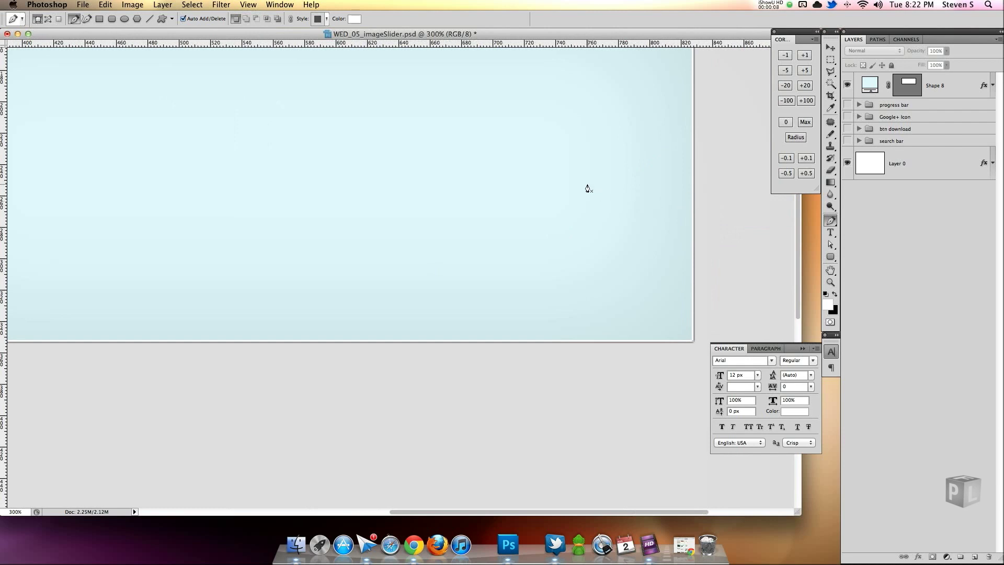
left_click_drag(652, 141, 601, 263)
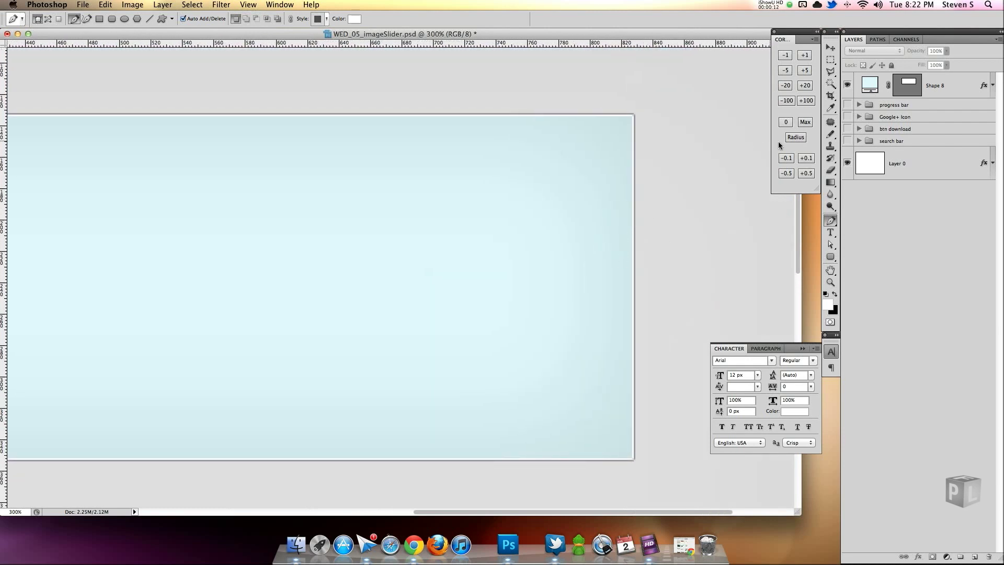
left_click(962, 91)
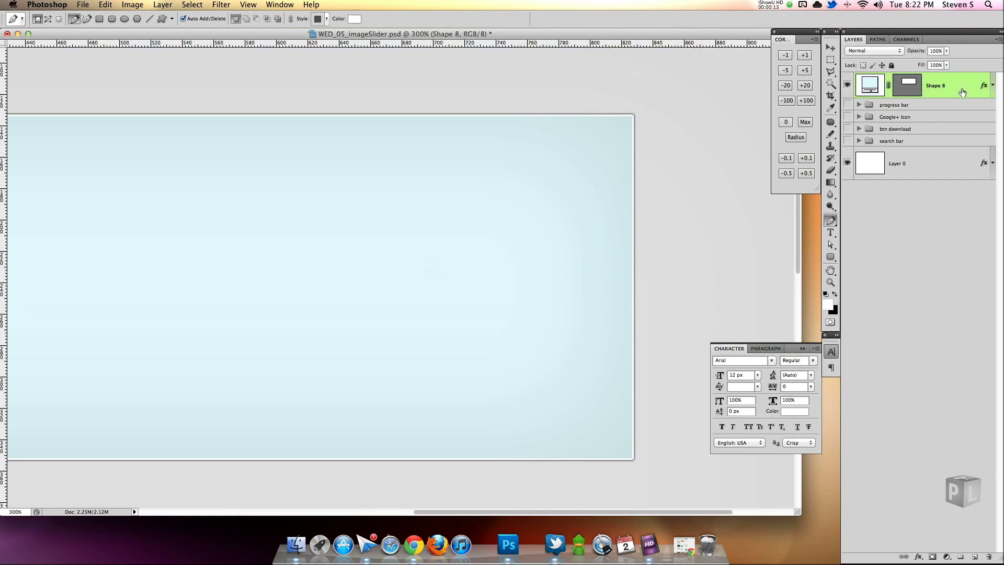
left_click(973, 557)
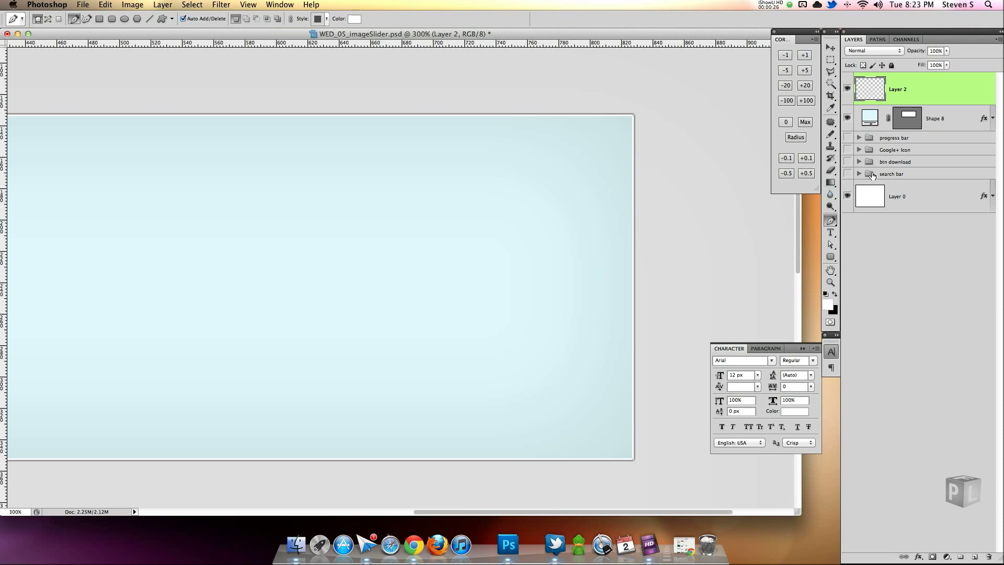
left_click(831, 260)
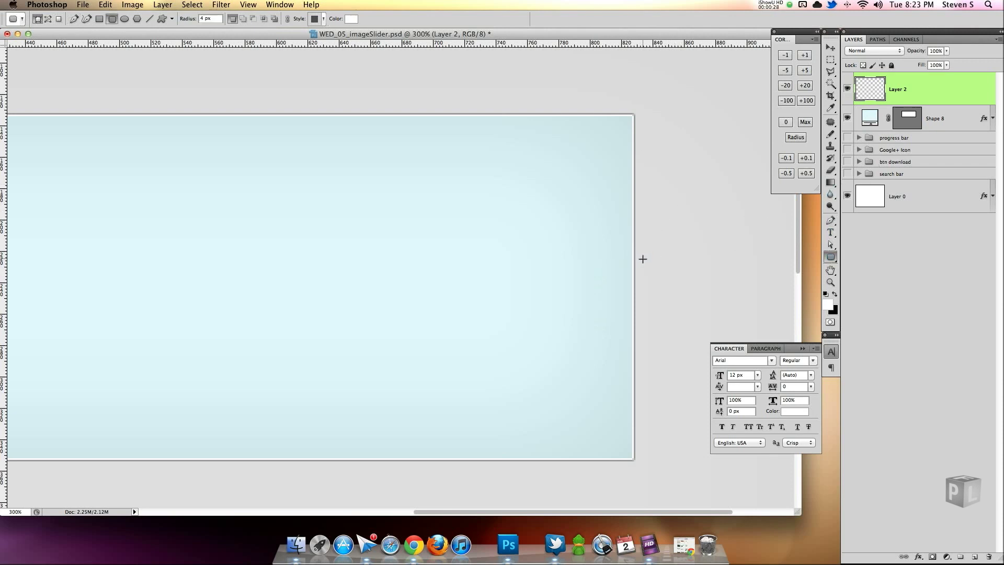
left_click_drag(640, 246, 568, 291)
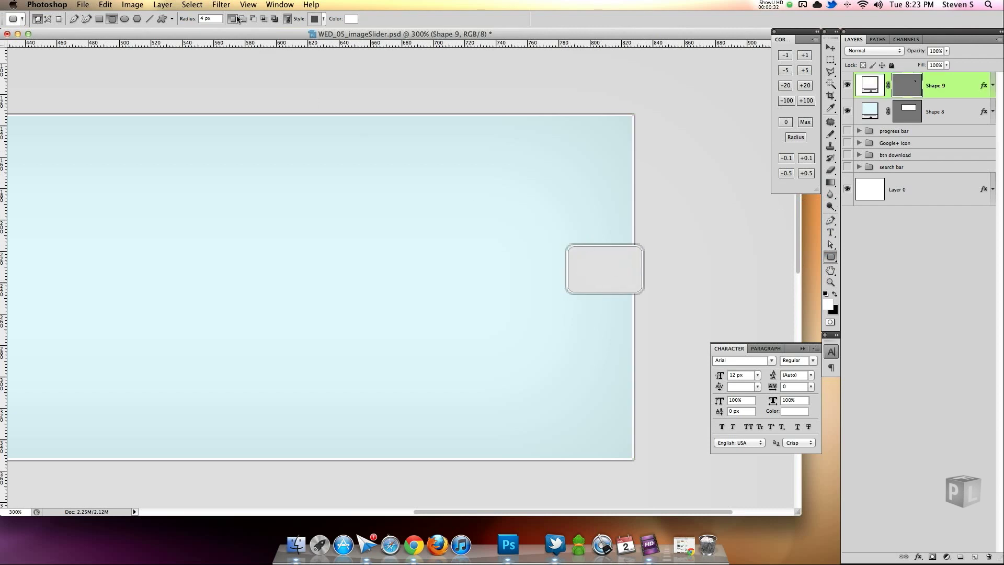
- Remove the layer style from the small rounded rectangle and fill it with a medium green
left_click_drag(983, 85, 987, 559)
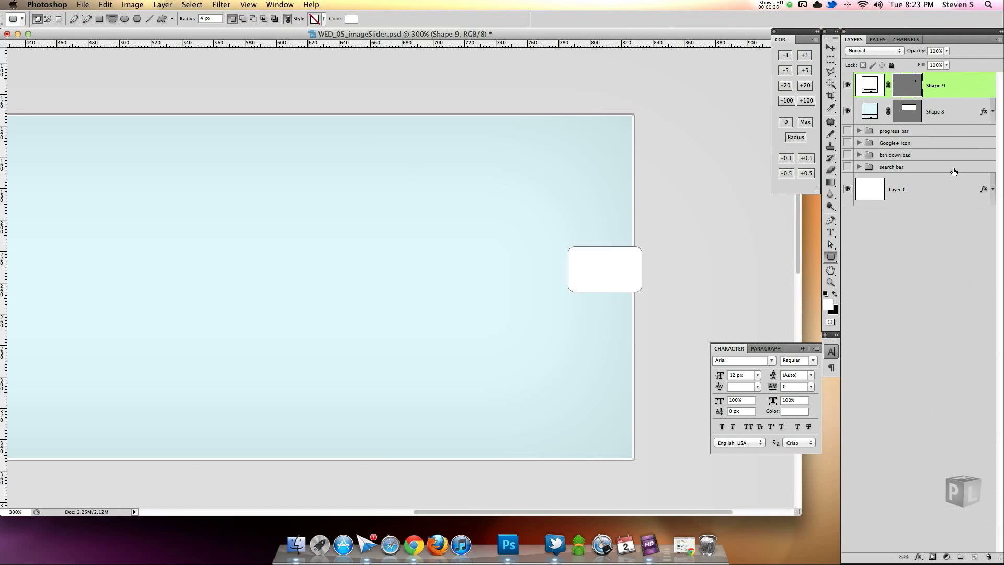
double_click(869, 84)
left_click(559, 234)
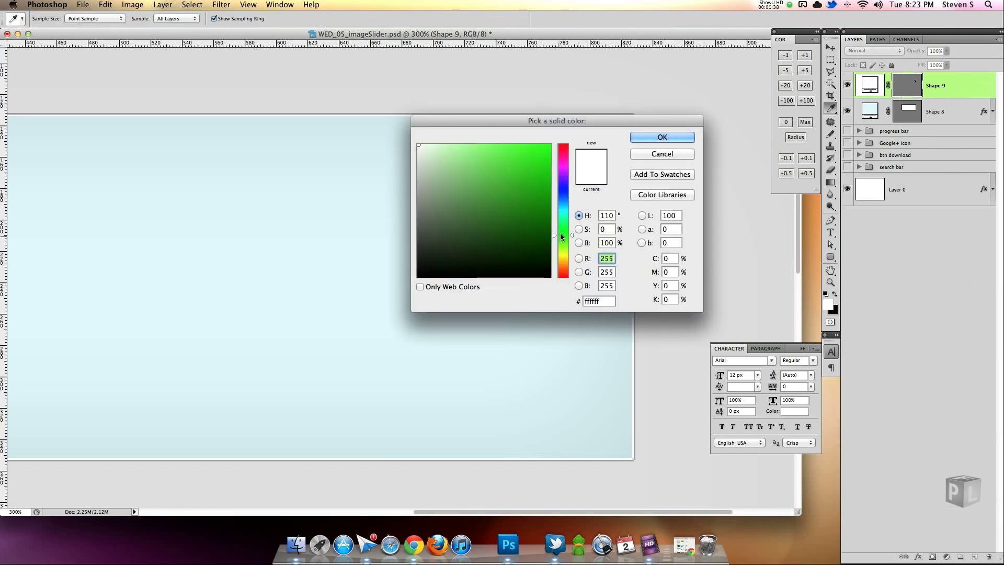
left_click(488, 184)
left_click(676, 137)
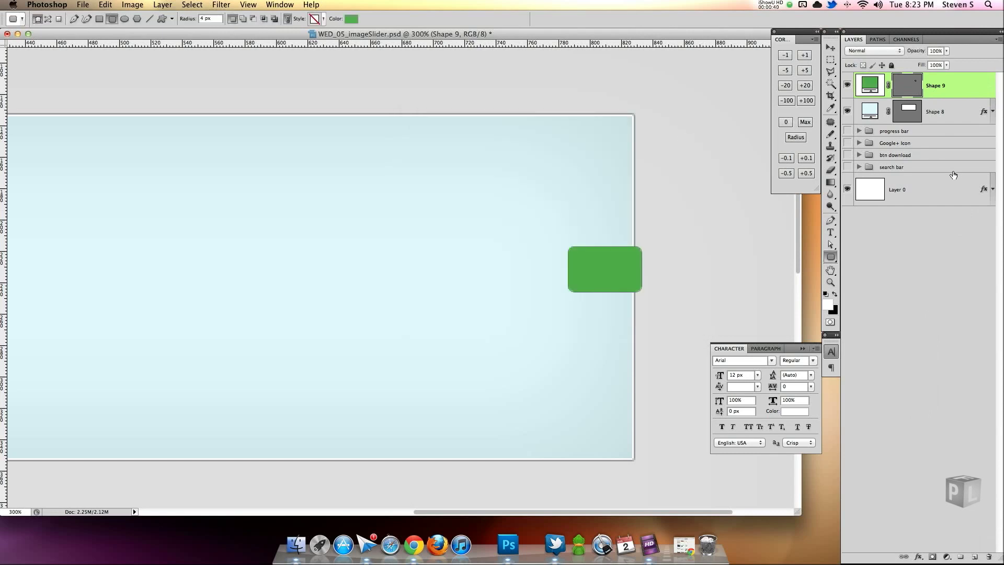
- Move the green shape's bottom anchor points down about 4 px, and shift the whole shape slightly right and down
left_click(959, 116)
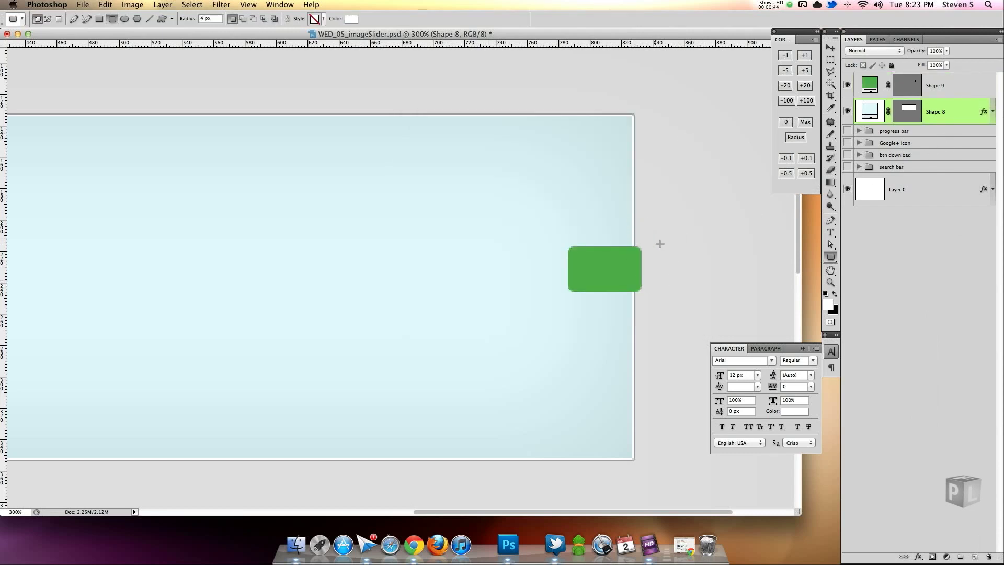
left_click(830, 244)
left_click(933, 95)
left_click_drag(680, 269, 578, 300)
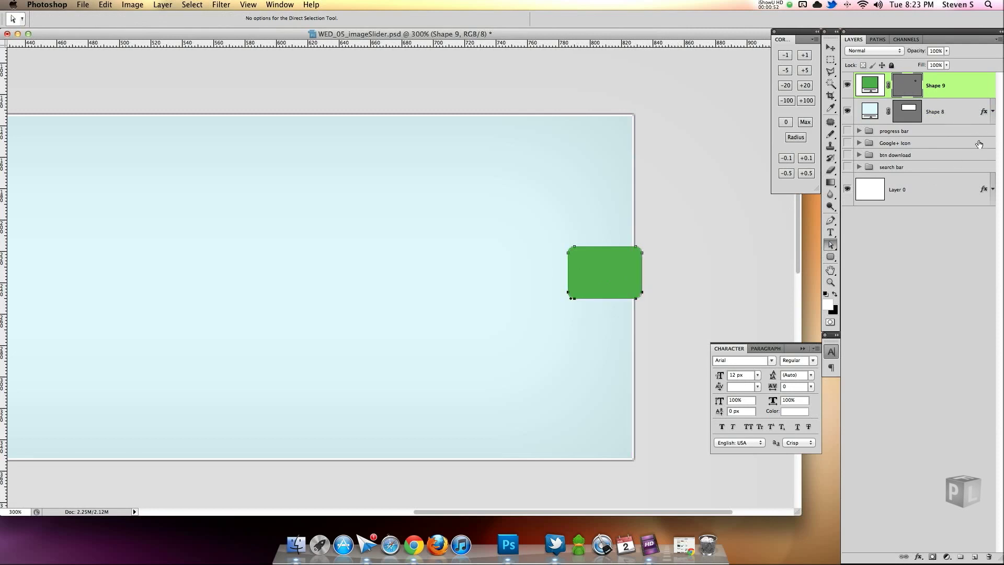
left_click(964, 114)
left_click(968, 88)
key("v")
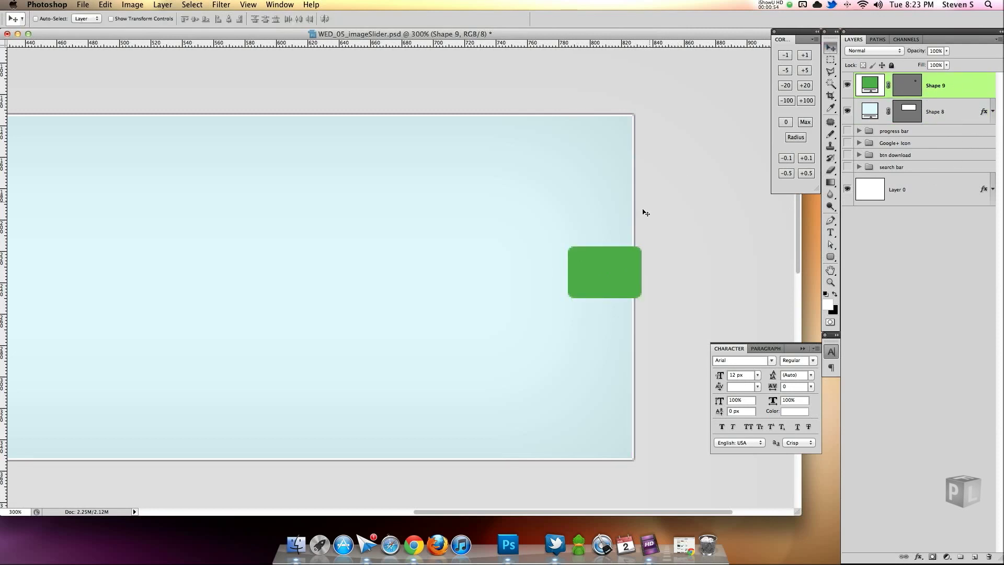
left_click_drag(616, 269, 616, 275)
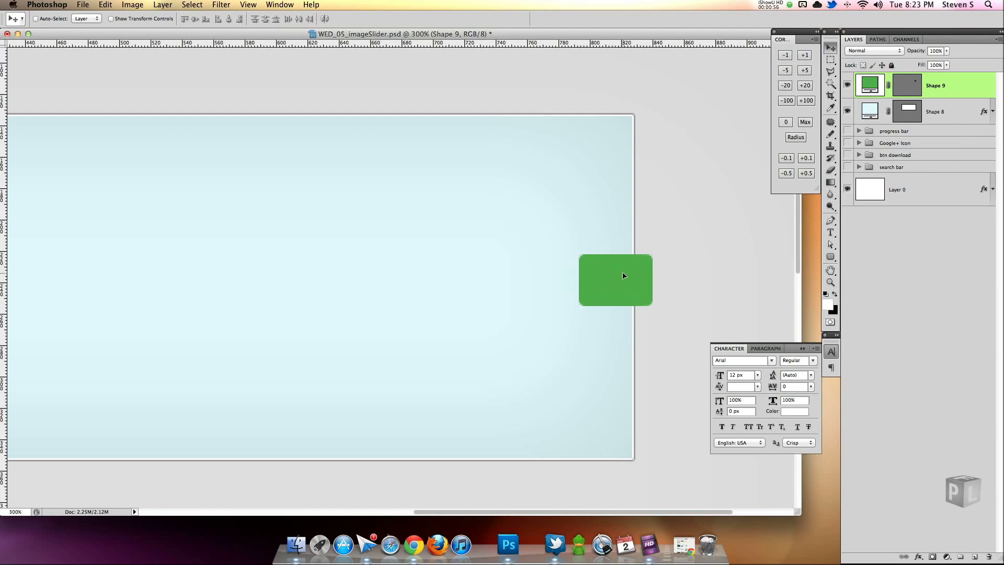
- Draw a white ellipse about 53 by 21 px over the green shape's top edge and place a copy over its bottom edge
left_click(830, 257)
left_click(862, 276)
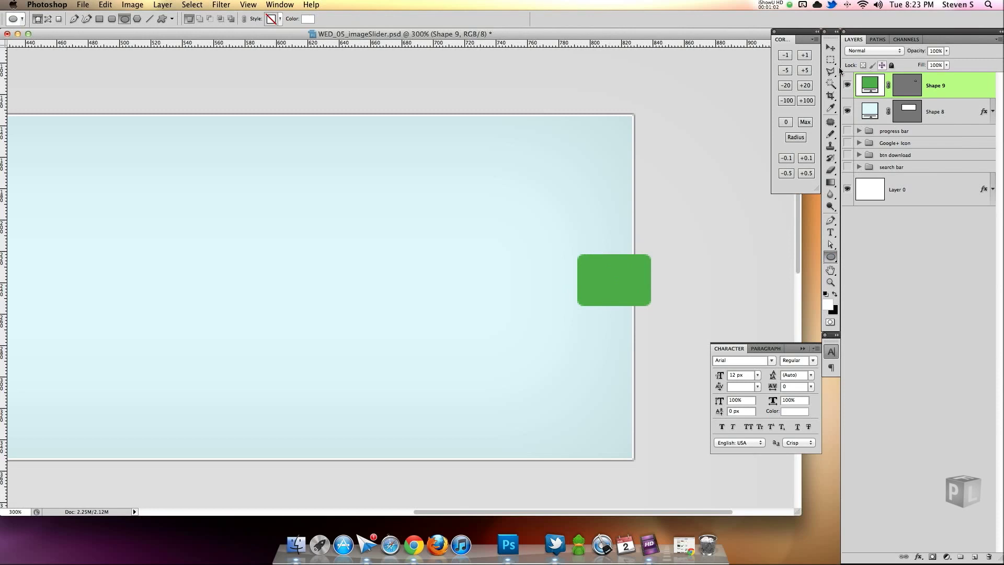
left_click(973, 556)
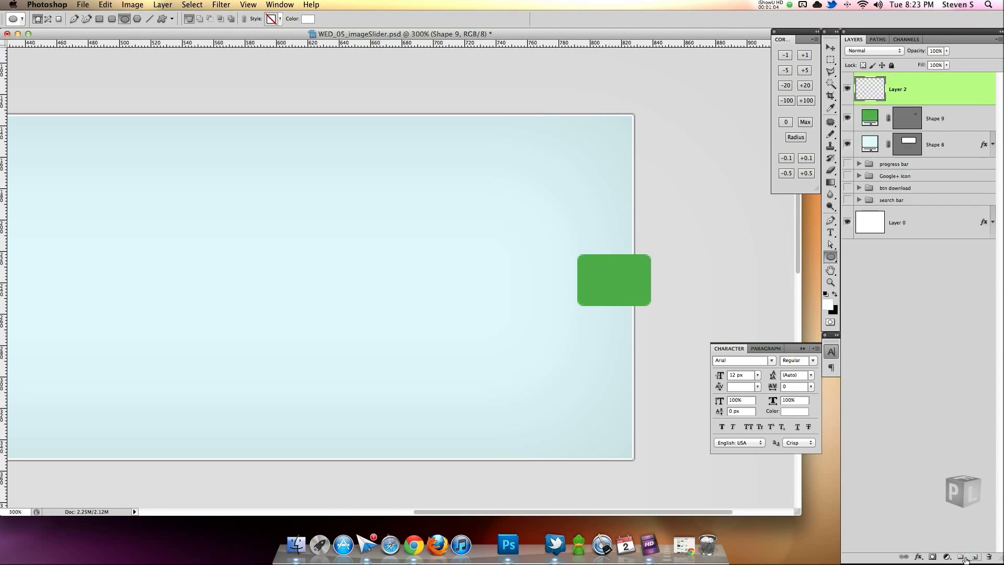
left_click_drag(593, 241, 633, 306)
key("v")
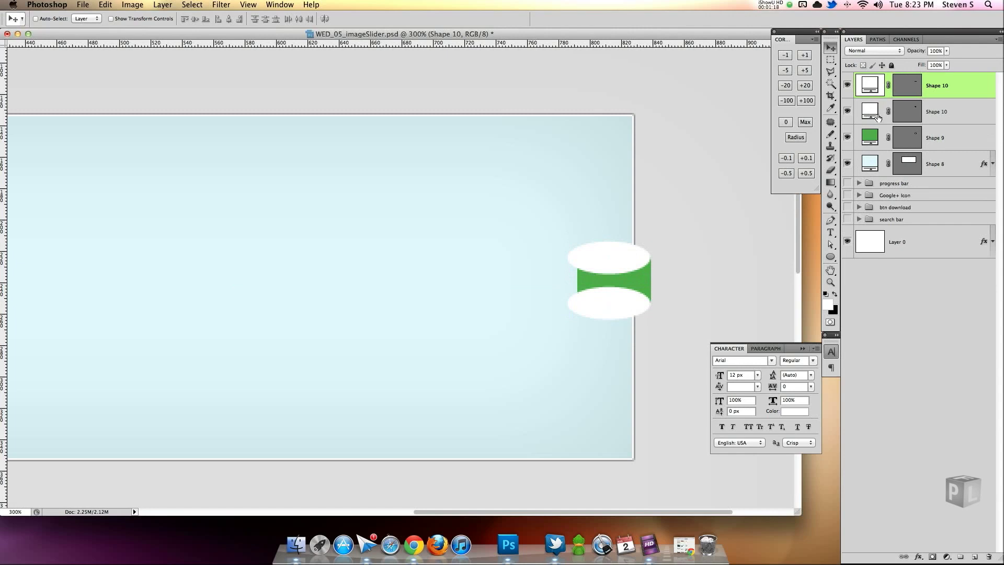
- Move both white ellipse layers beneath the green shape's layer in the stacking order
left_click(950, 116, "shift")
left_click_drag(951, 118, 952, 155)
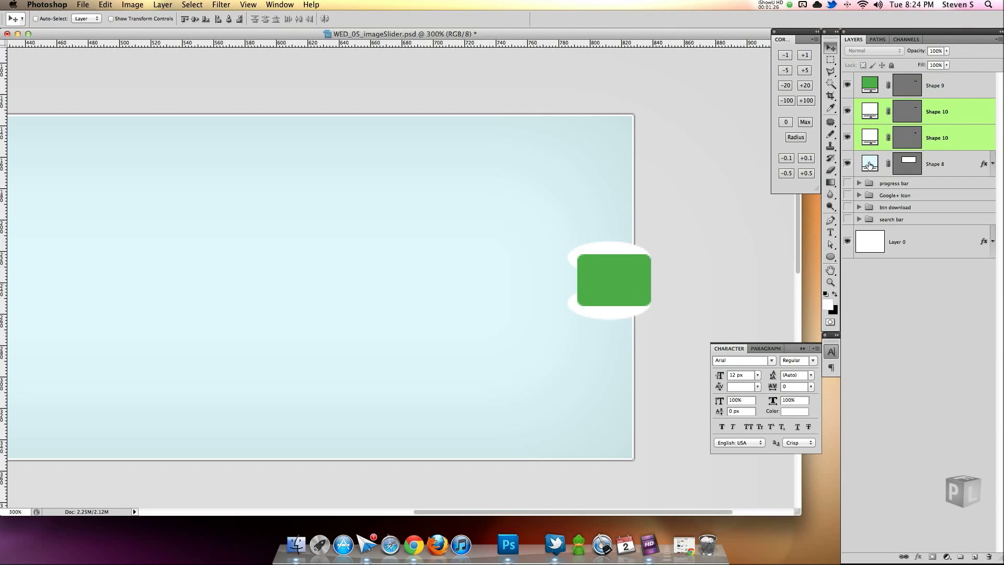
- Add an anchor point midway along the green shape's right edge and pull it slightly right to bow the edge outward
left_click(870, 86)
left_click(848, 85)
left_click(847, 85)
left_click_drag(830, 220, 878, 238)
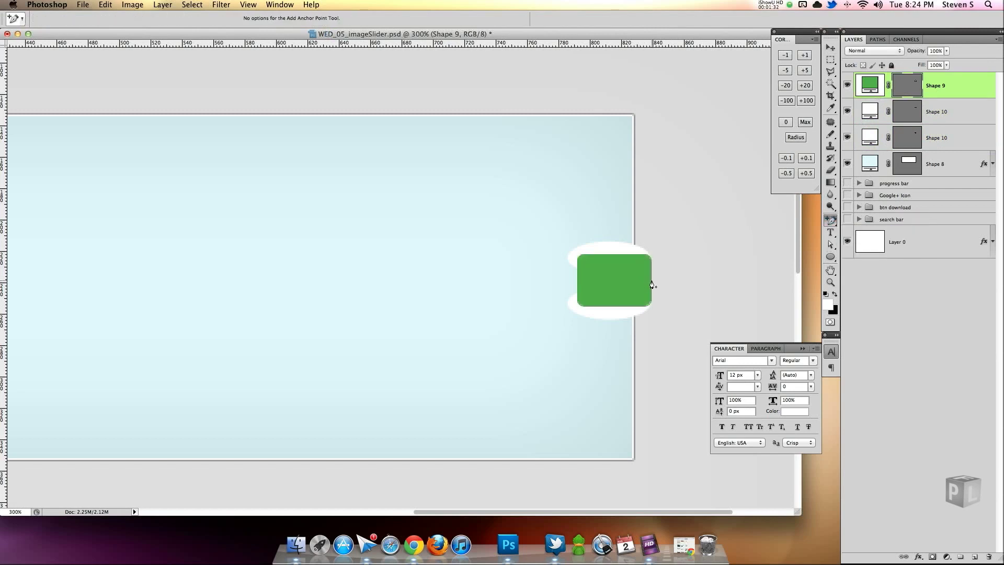
left_click(830, 244)
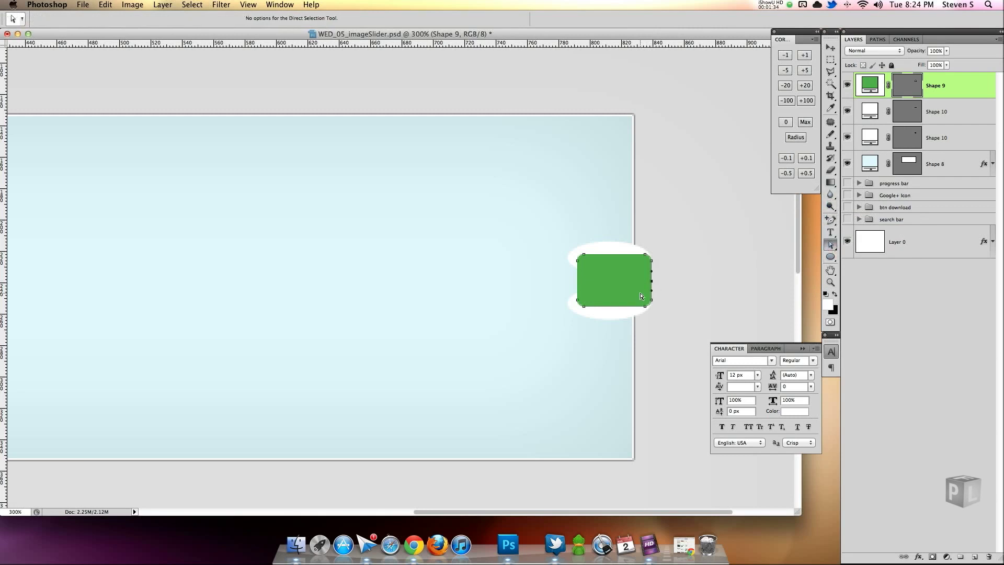
left_click_drag(653, 288, 706, 280)
left_click(941, 246)
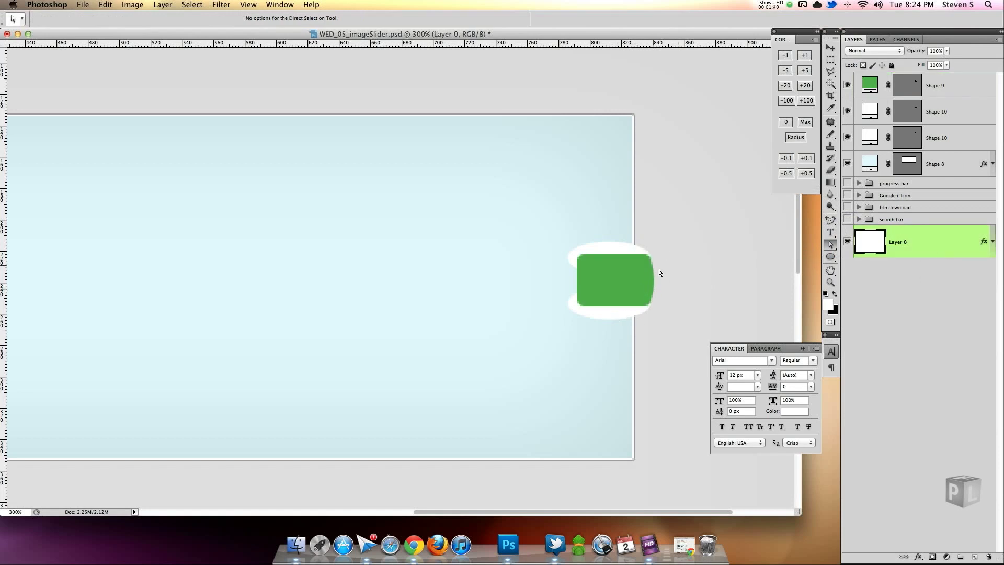
- Move both white ellipse layers beneath the blue rectangle's layer
left_click(952, 135)
left_click(957, 112, "shift")
left_click_drag(964, 137, 914, 181)
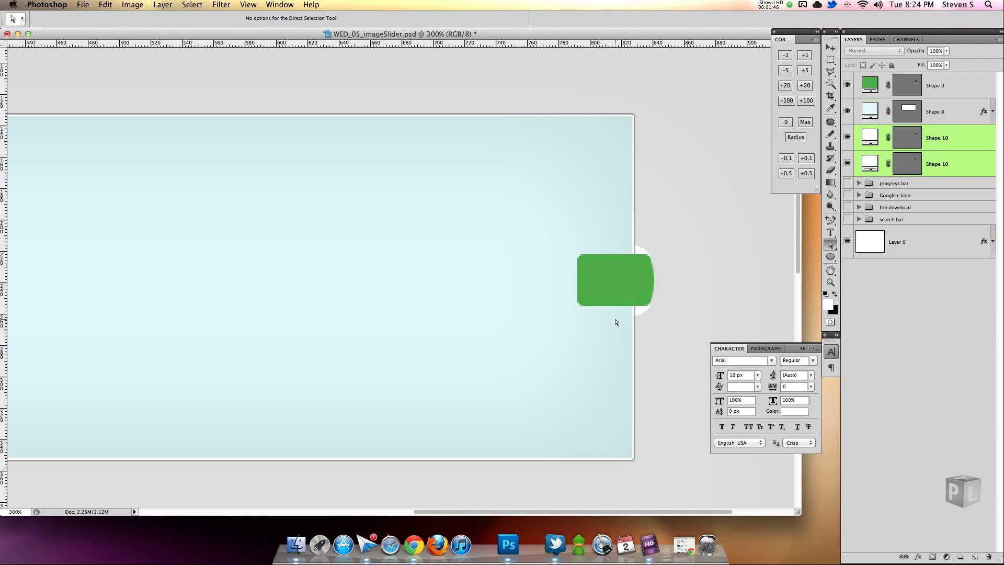
- Nudge the bottom ellipse slightly up and the top ellipse slightly down, closer to the green shape
left_click(847, 138)
left_click(848, 138)
left_click(869, 137)
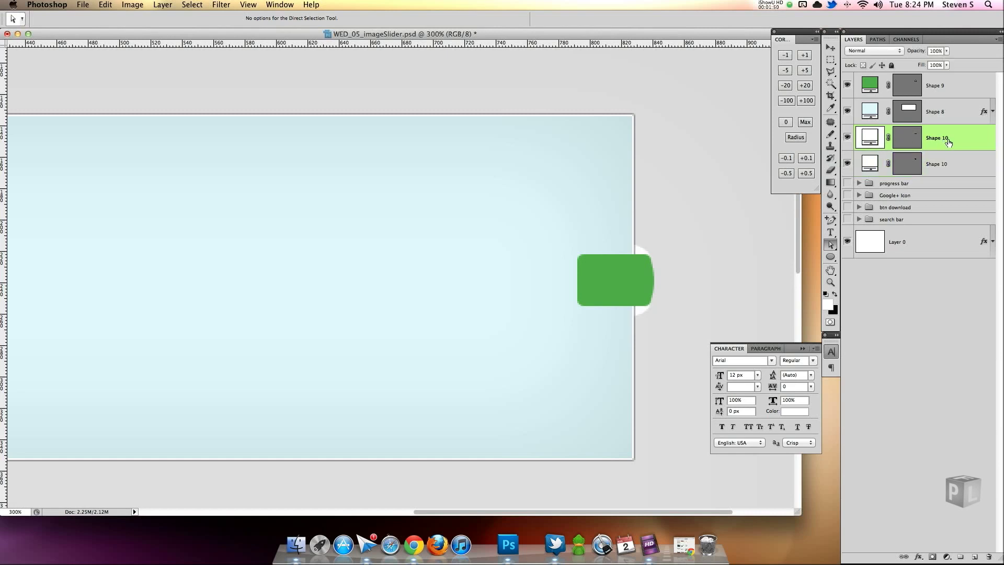
left_click(830, 48)
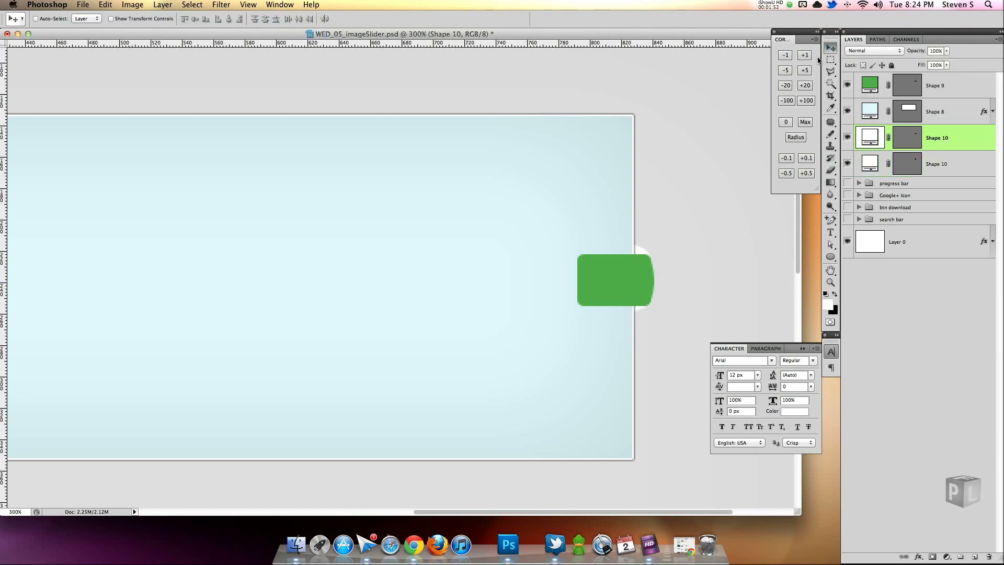
left_click(948, 165)
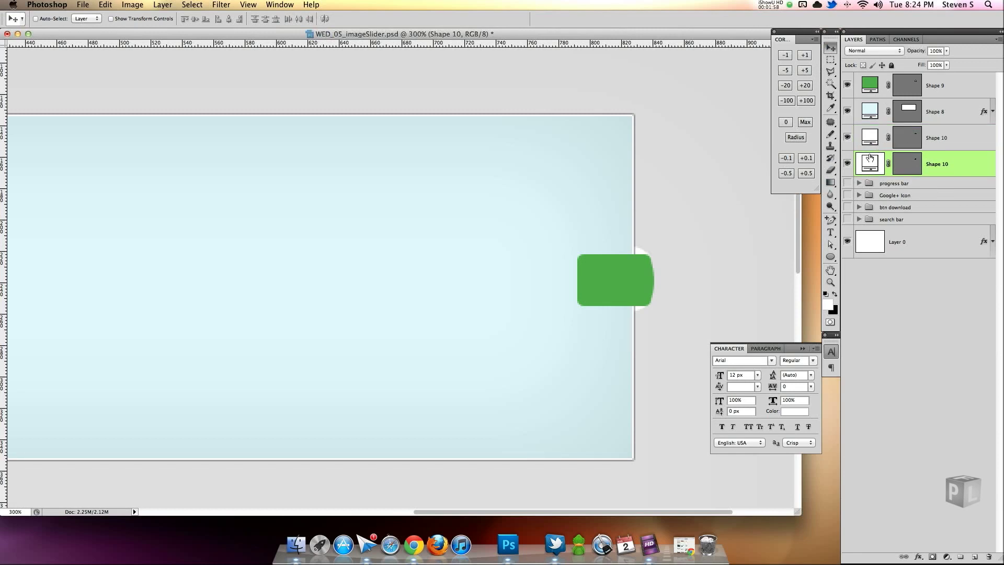
- Fill the top ellipse with dark green #305e2e
double_click(869, 162)
left_click_drag(652, 124, 474, 249)
left_click_drag(274, 336, 182, 390)
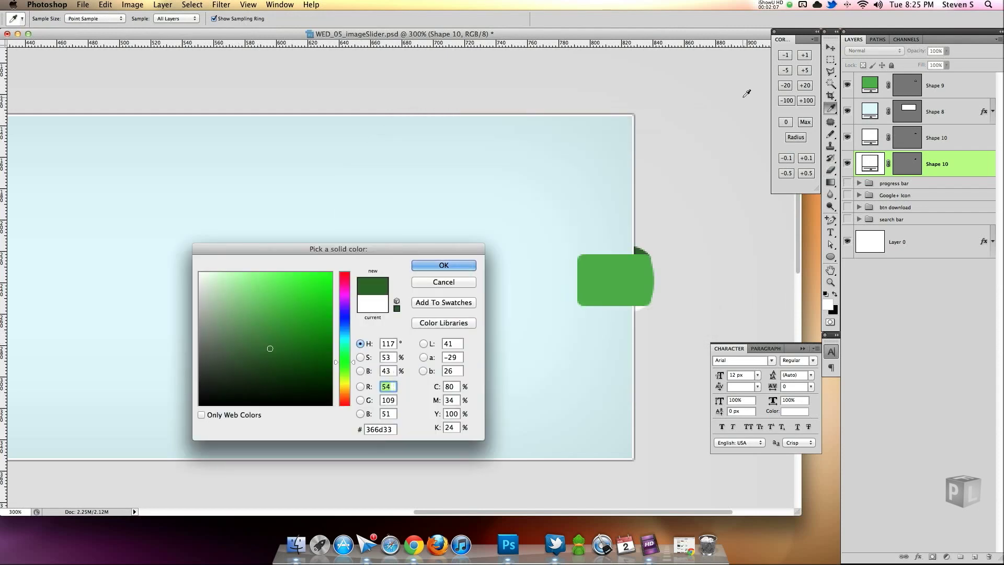
left_click_drag(273, 349, 269, 357)
left_click(463, 264)
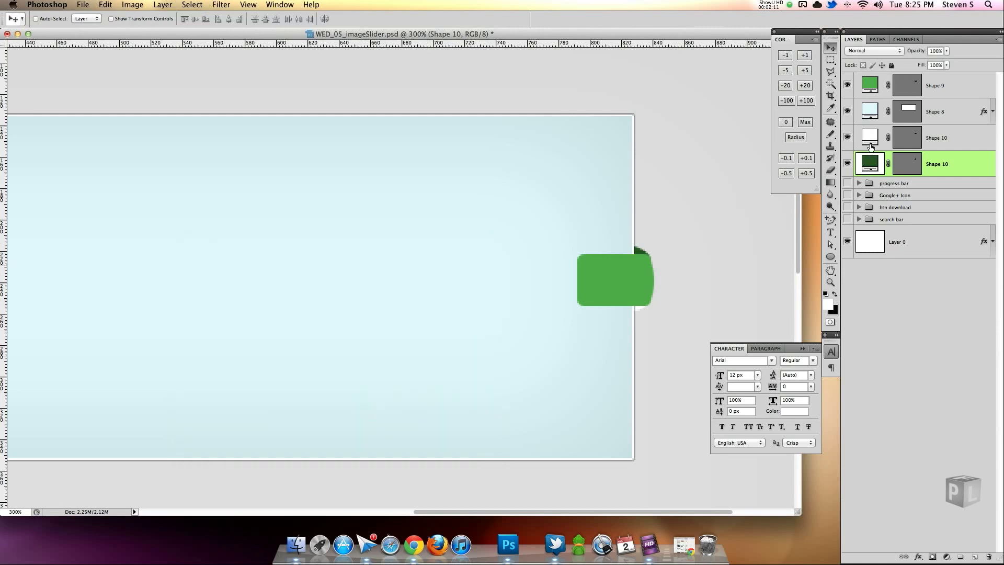
- Fill the bottom ellipse with the same dark green, sampled from the top ellipse
double_click(870, 138)
left_click(637, 250)
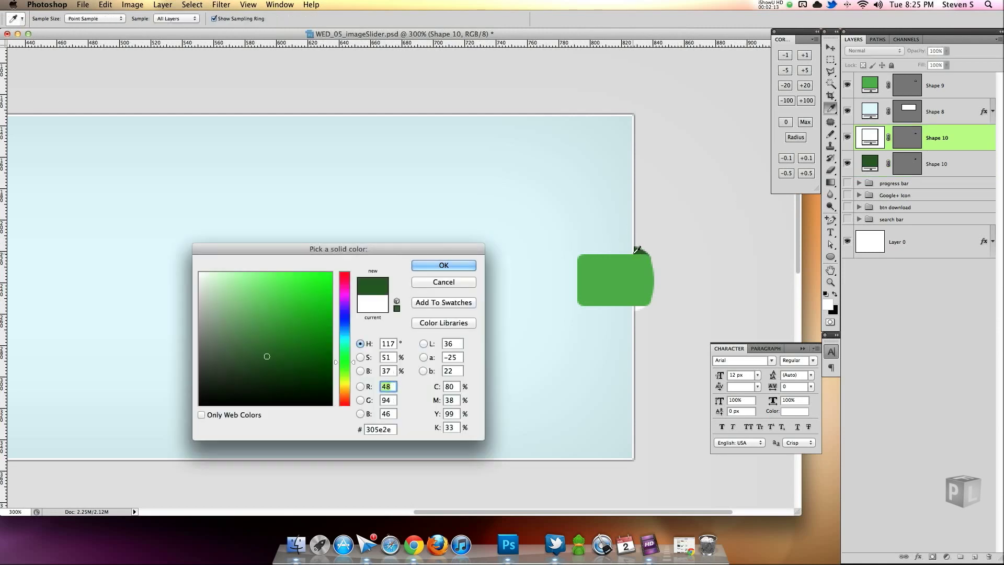
left_click(449, 264)
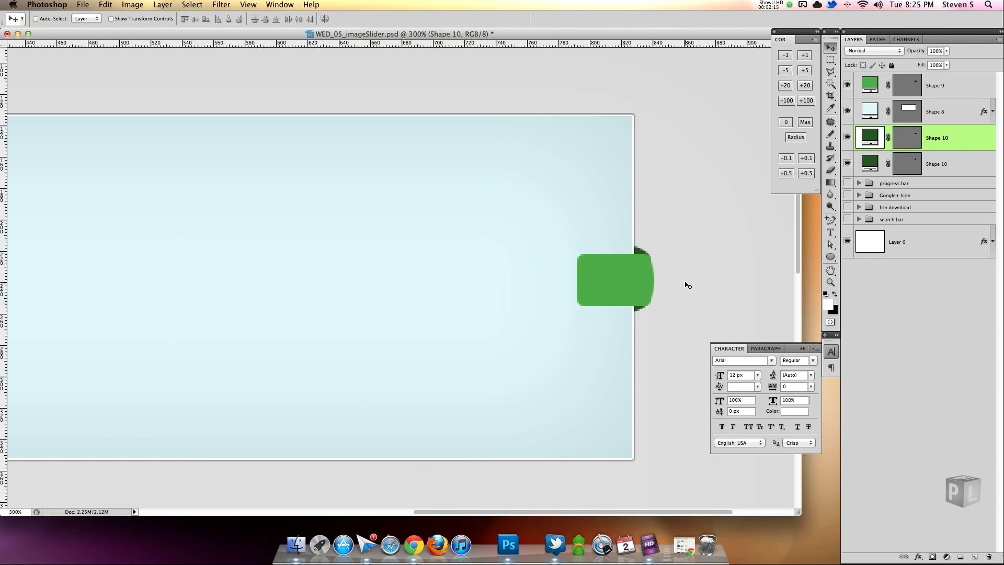
- Delete the extra anchor points on the green shape's lower-right and upper-right corners to smooth its right edge
key("super+minus")
key("super+minus")
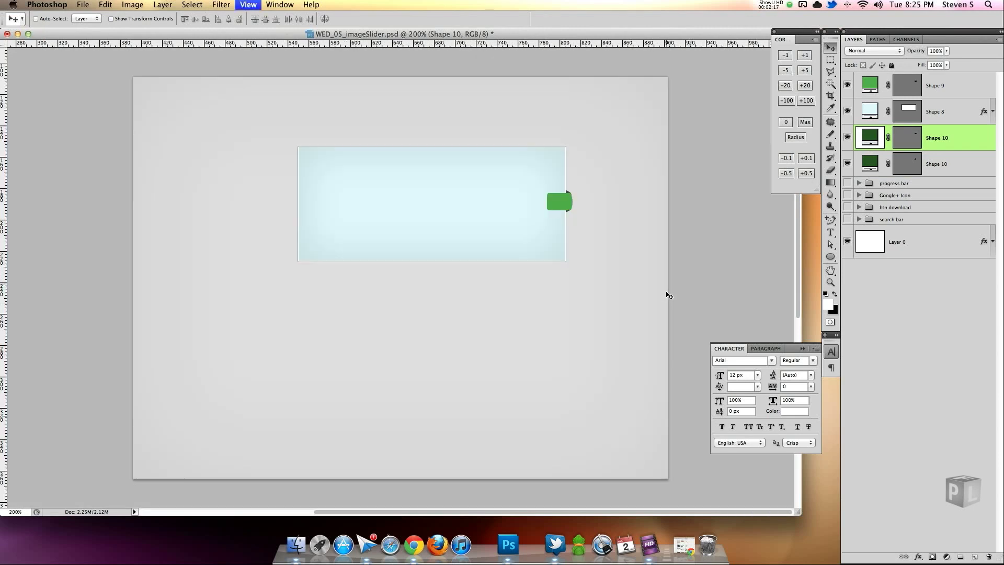
key("super+plus")
key("super+plus")
key("super+plus")
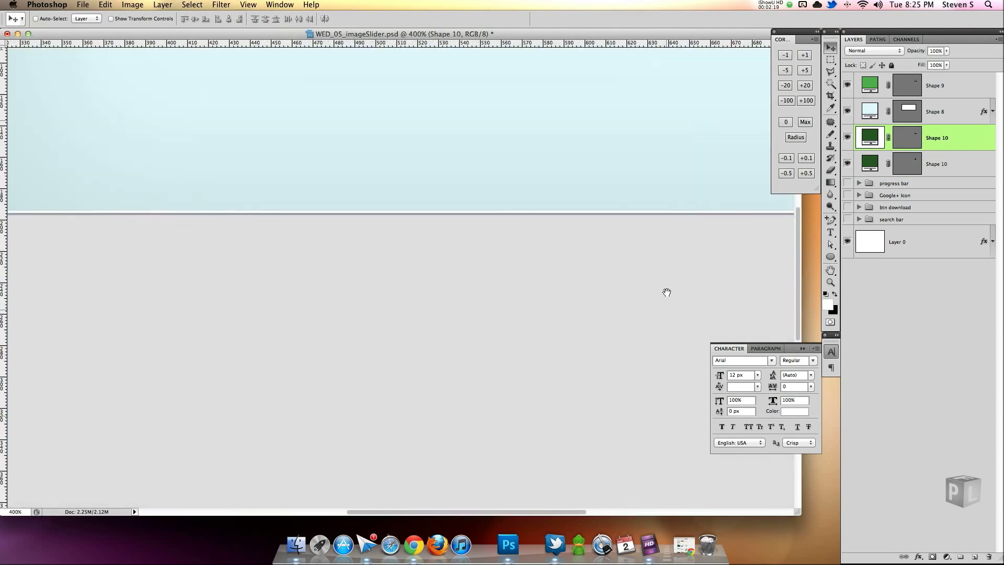
left_click_drag(598, 208, 441, 347)
left_click_drag(612, 213, 465, 296)
left_click(904, 89)
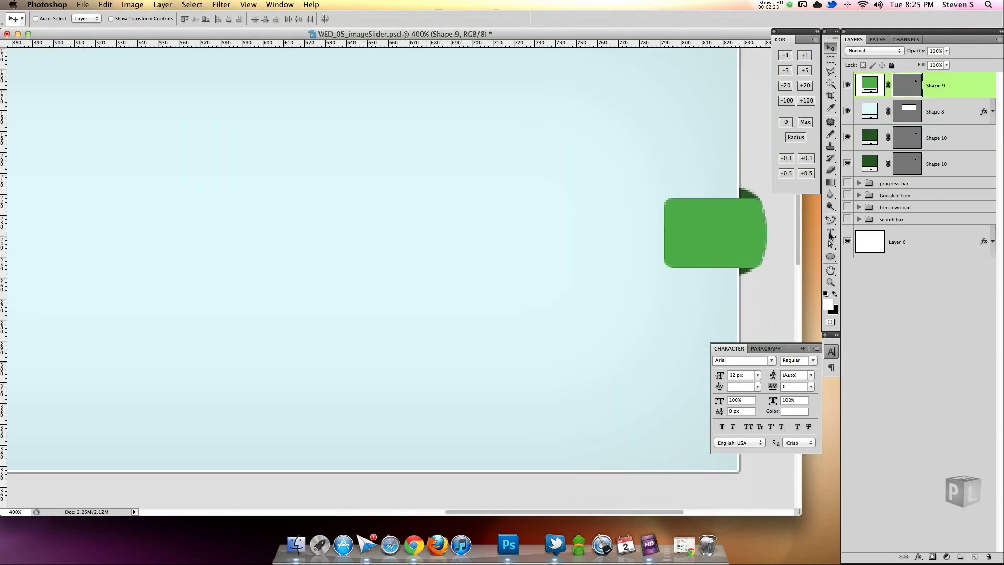
left_click(830, 245)
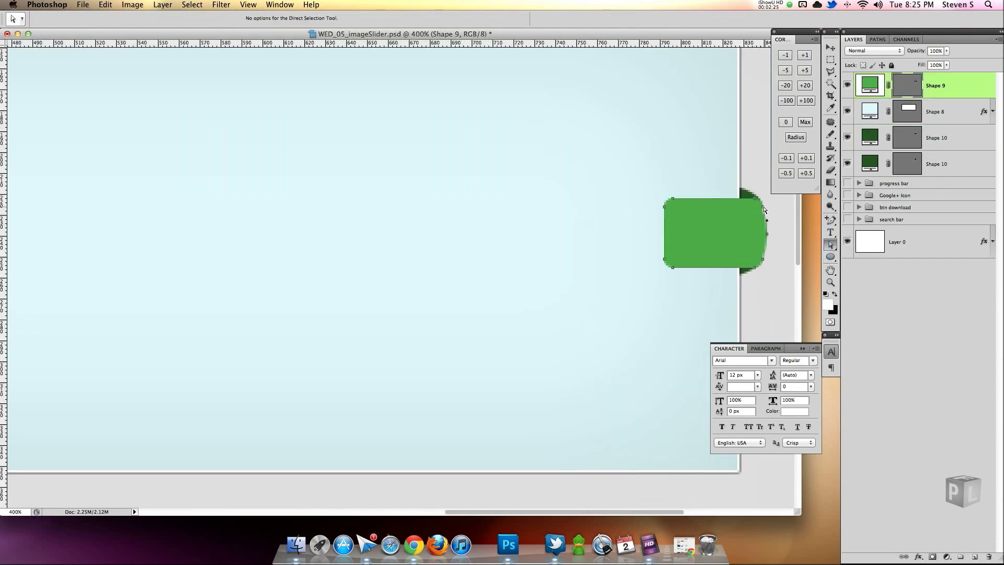
scroll(789, 204, "up", 1)
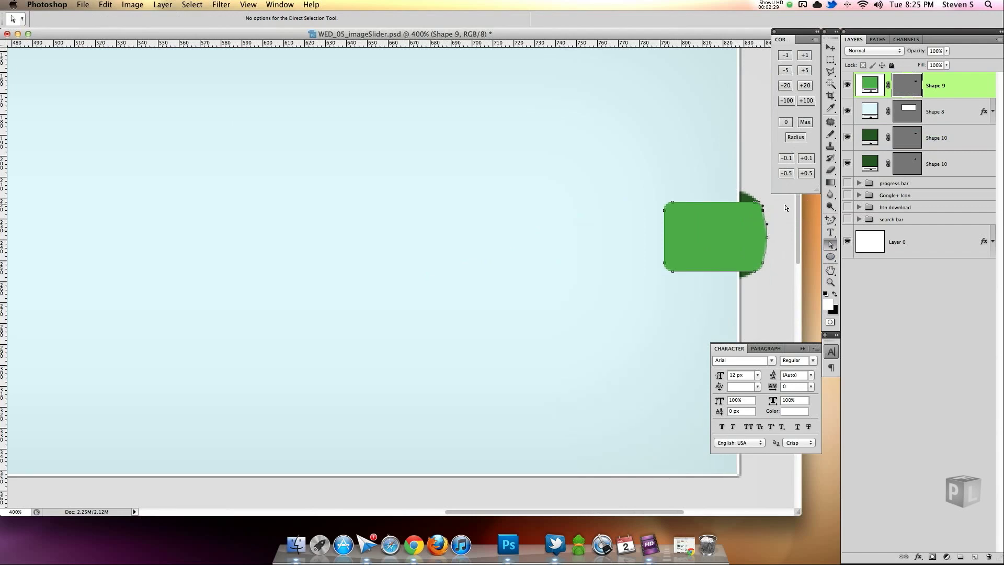
left_click_drag(830, 220, 879, 249)
left_click(762, 265)
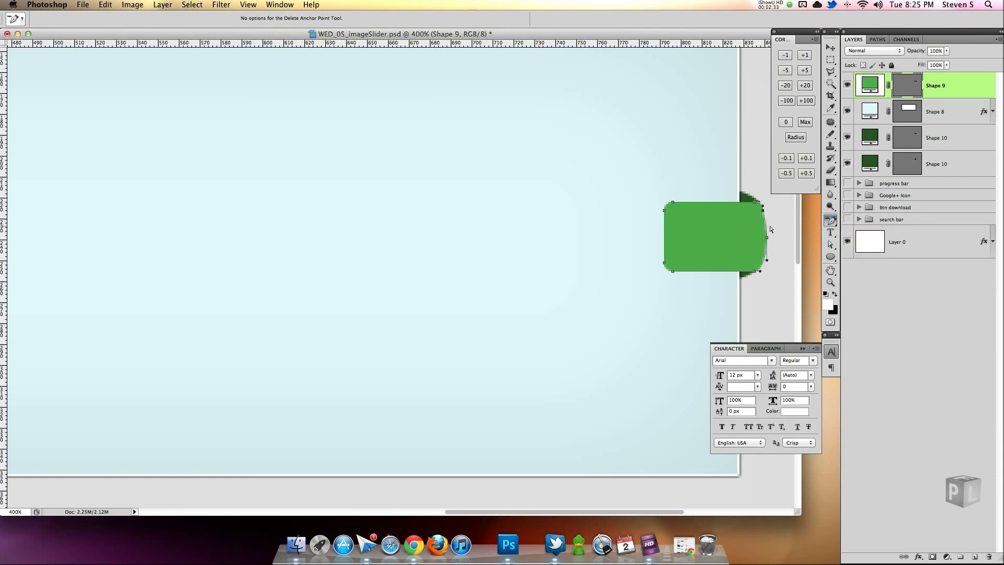
left_click(765, 214)
- Nudge the middle anchor point of the green shape's right edge slightly further right
left_click(830, 244)
left_click(767, 238)
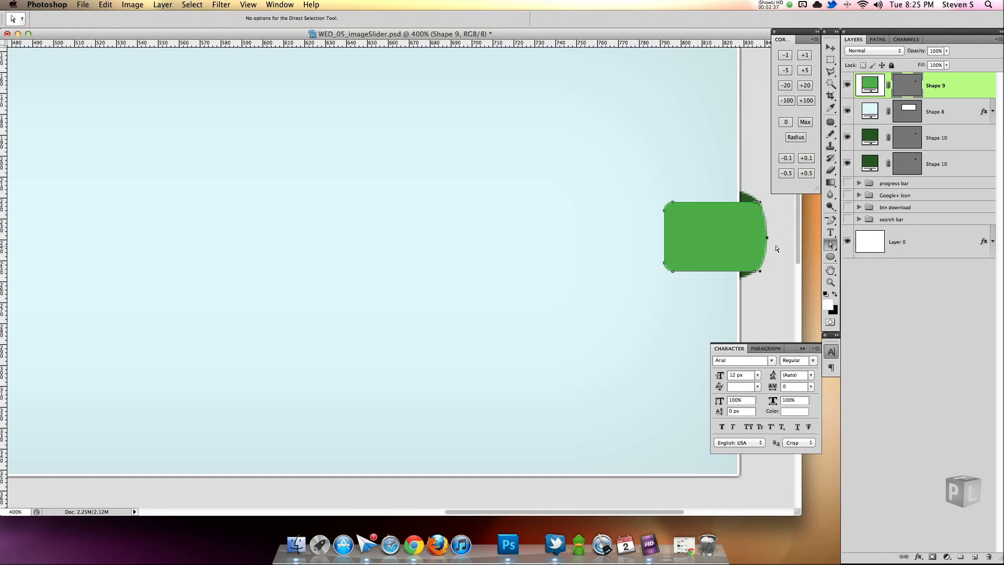
key("Right")
- Nudge the top dark green ellipse slightly down so less of it protrudes above the green shape
left_click(949, 167)
left_click(944, 138)
left_click(951, 167)
left_click(831, 48)
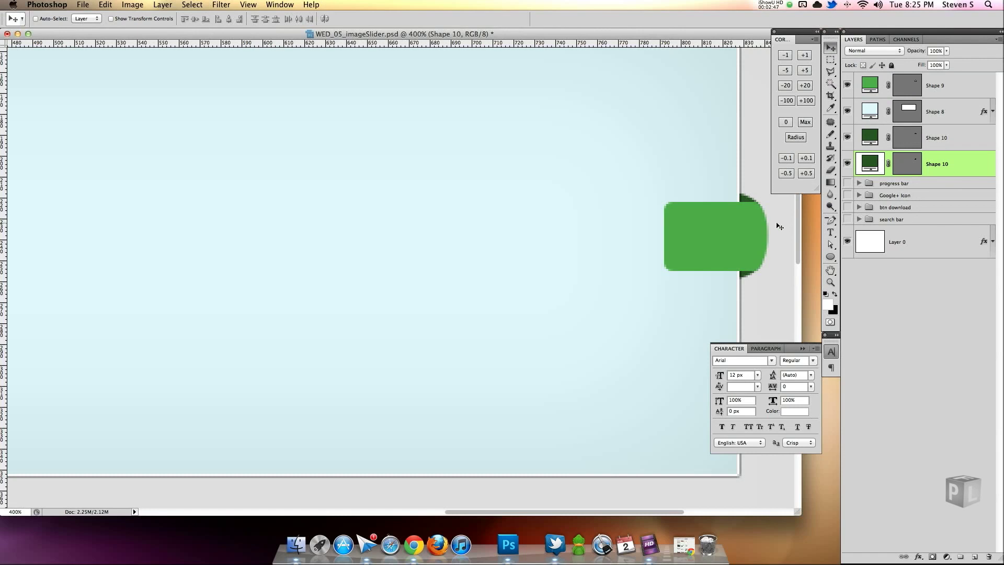
key("Down")
key("Down")
key("Down")
- Shift the green shape and both dark green ellipses together about 4 px to the right
left_click(956, 138, "super")
left_click(946, 91, "super")
key("Right")
key("Right")
key("Right")
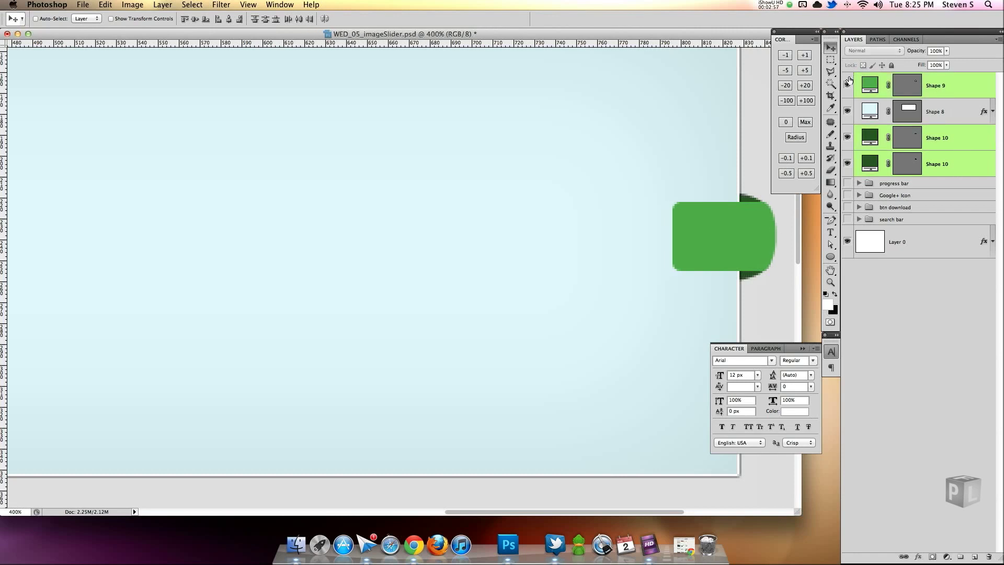
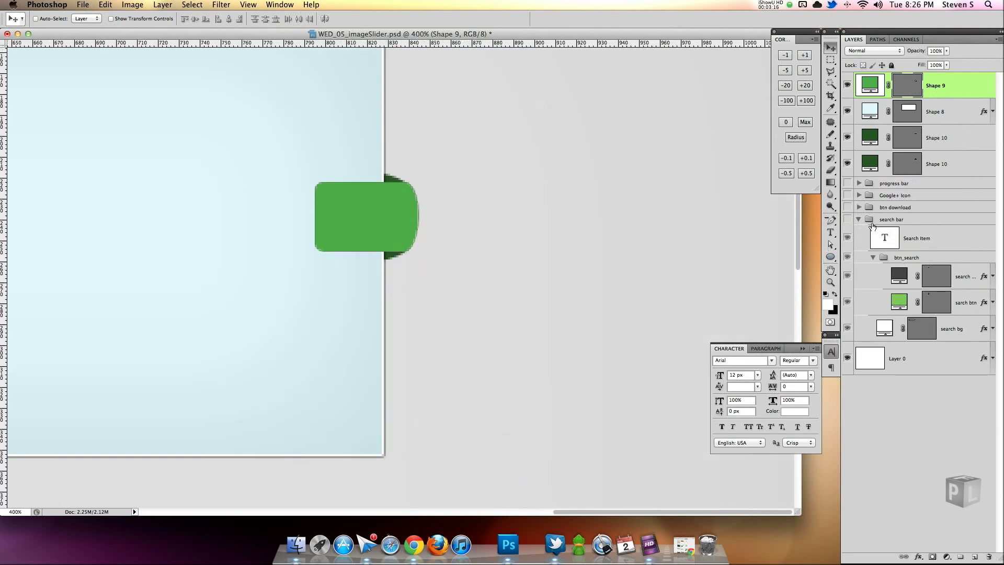
- Fill the green shape with the lighter green sampled from the search bar's button layer
double_click(869, 86)
left_click(895, 303)
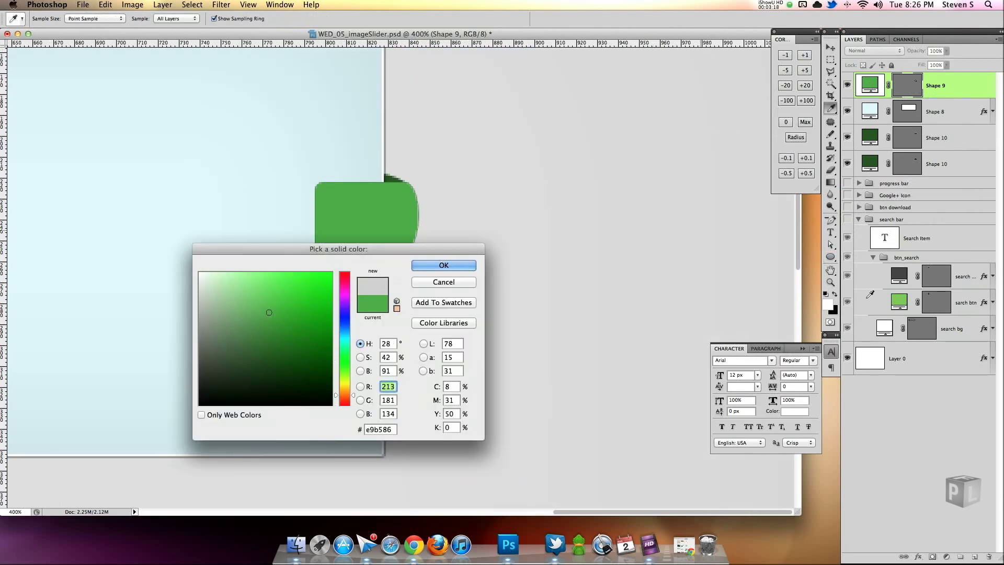
left_click(443, 265)
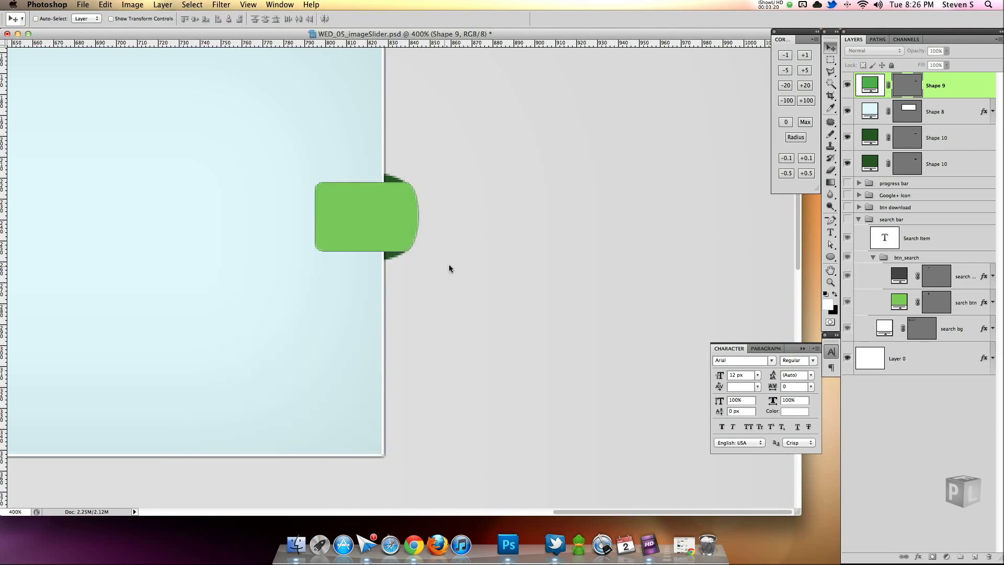
- Add a reversed linear gradient overlay to the green shape in Overlay blend mode, with a 0° angle and 150% scale
double_click(962, 96)
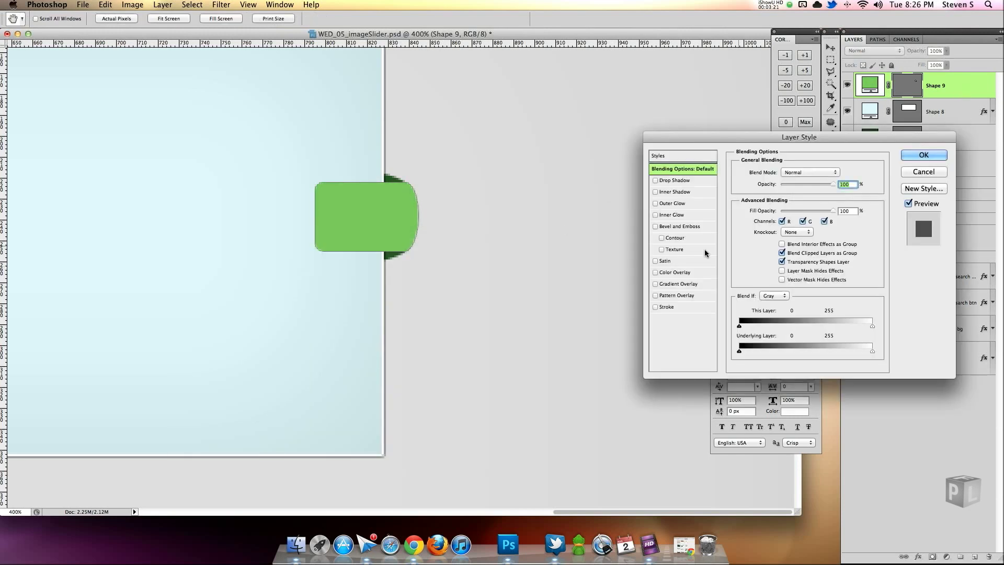
left_click(682, 284)
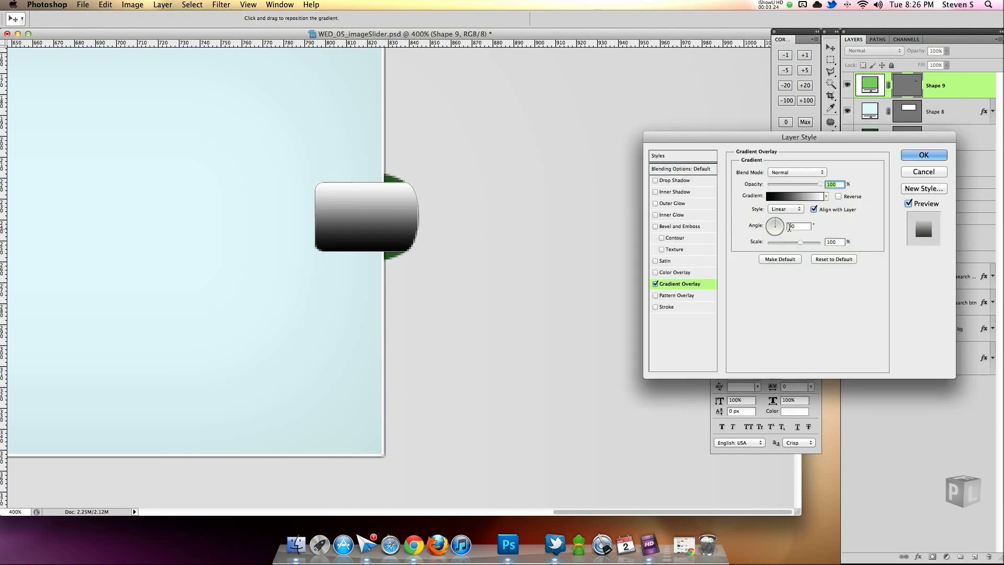
double_click(798, 226)
type("0")
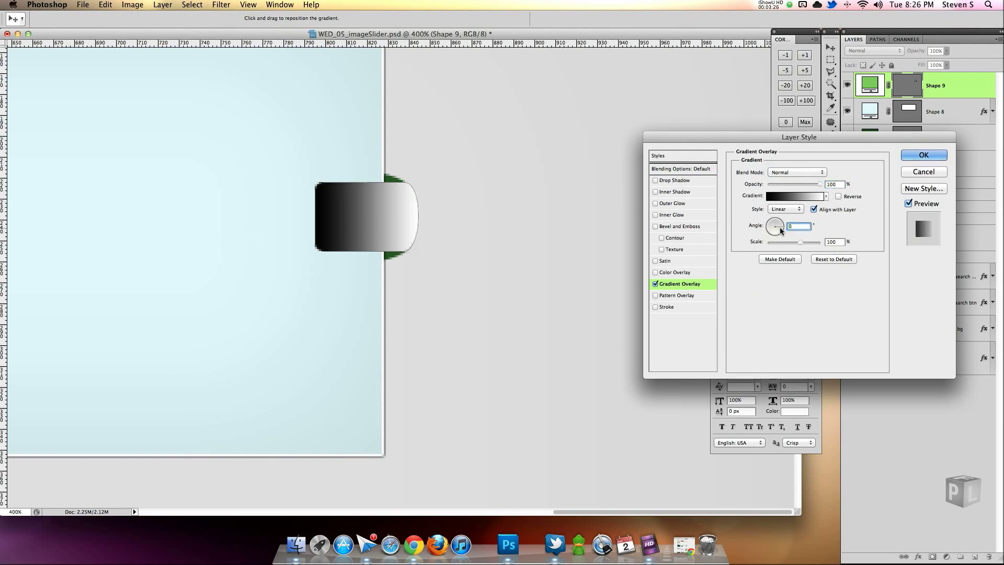
left_click(839, 196)
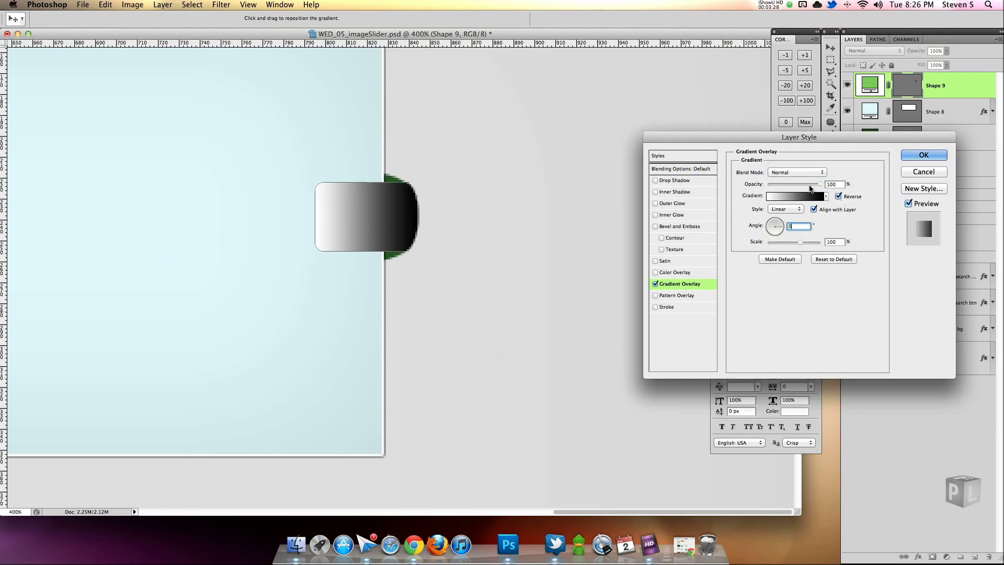
left_click(799, 172)
key("Escape")
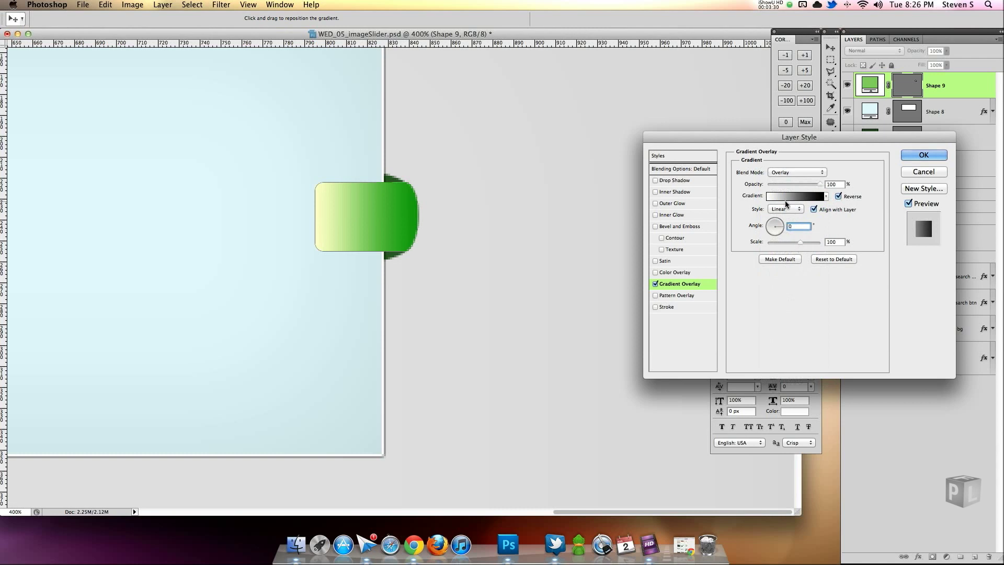
left_click_drag(809, 243, 839, 240)
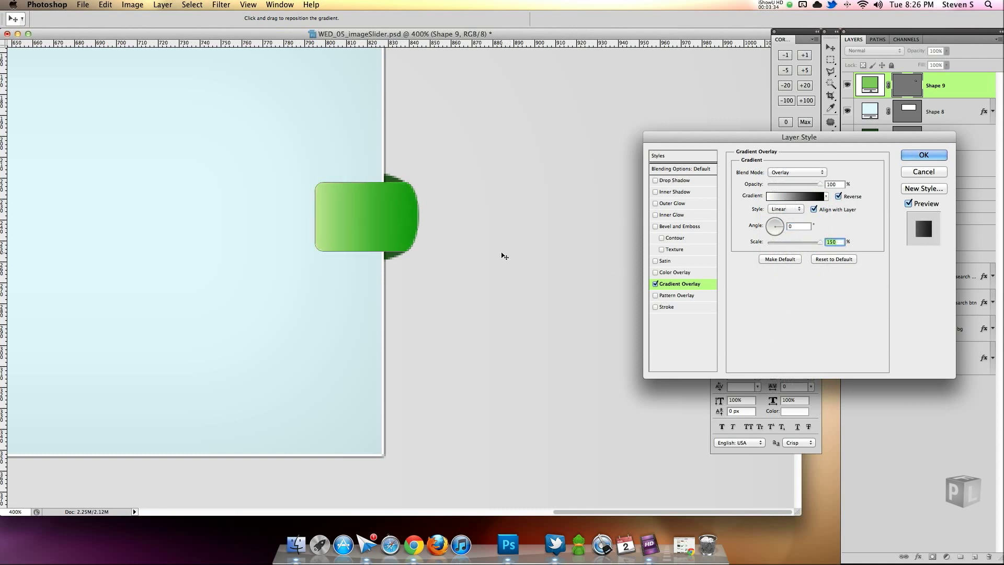
- Add a 1 px stroke to the green shape with a gradient fill and its position set to Inside
left_click(655, 307)
left_click(674, 306)
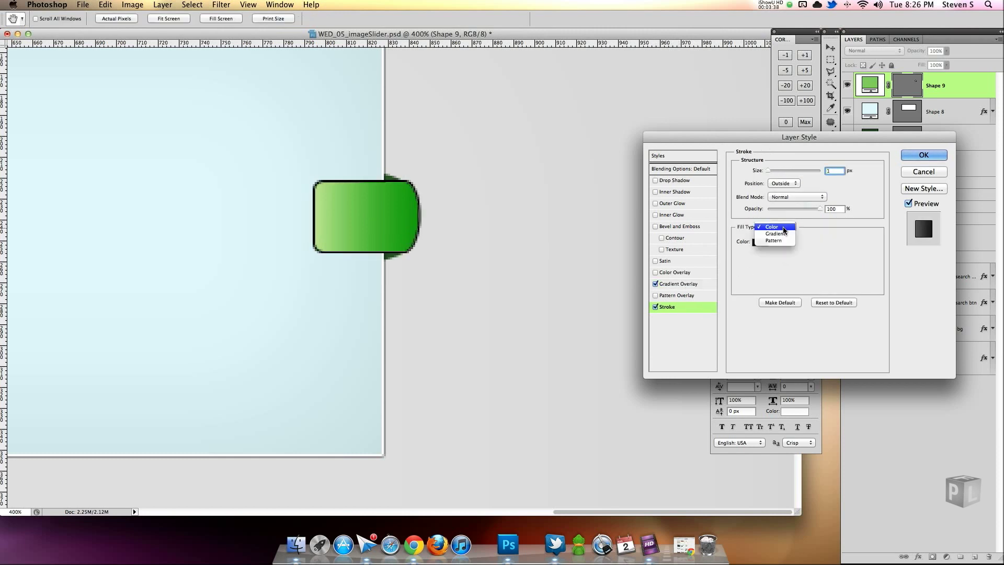
left_click(785, 233)
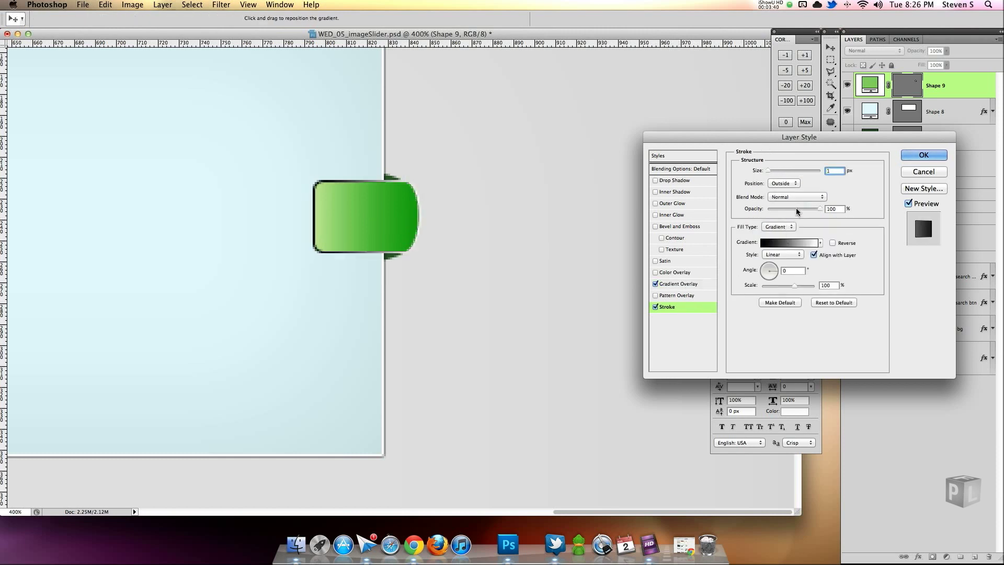
left_click(782, 183)
left_click(783, 190)
- Try the Overlay blend mode on the green shape's stroke and return it to Normal
left_click(786, 197)
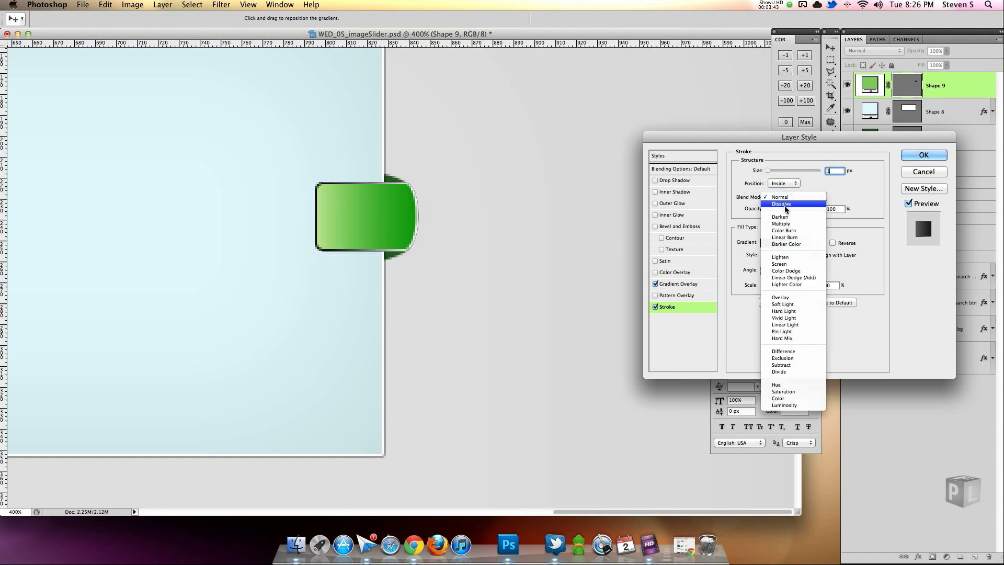
left_click(782, 296)
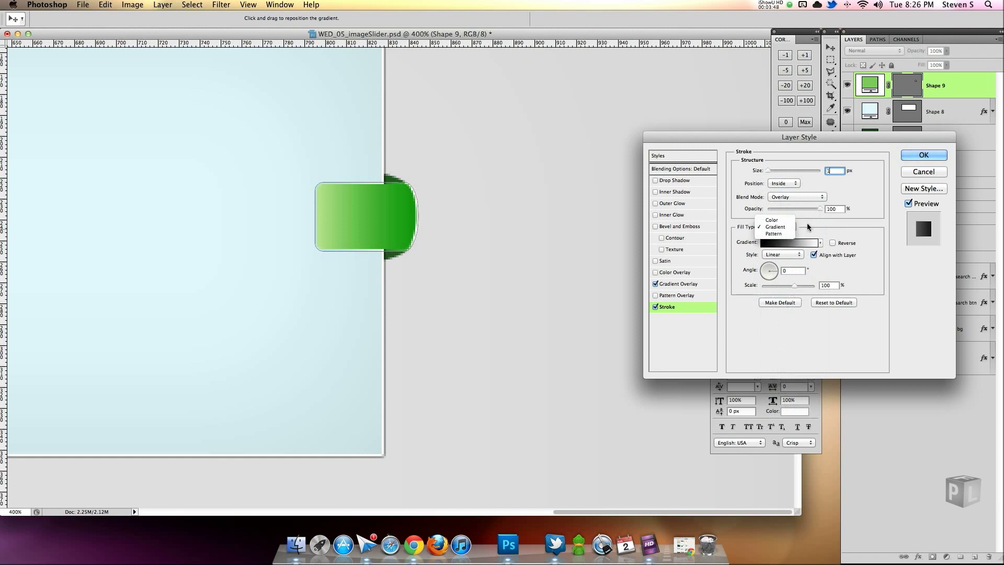
left_click(796, 197)
left_click(787, 101)
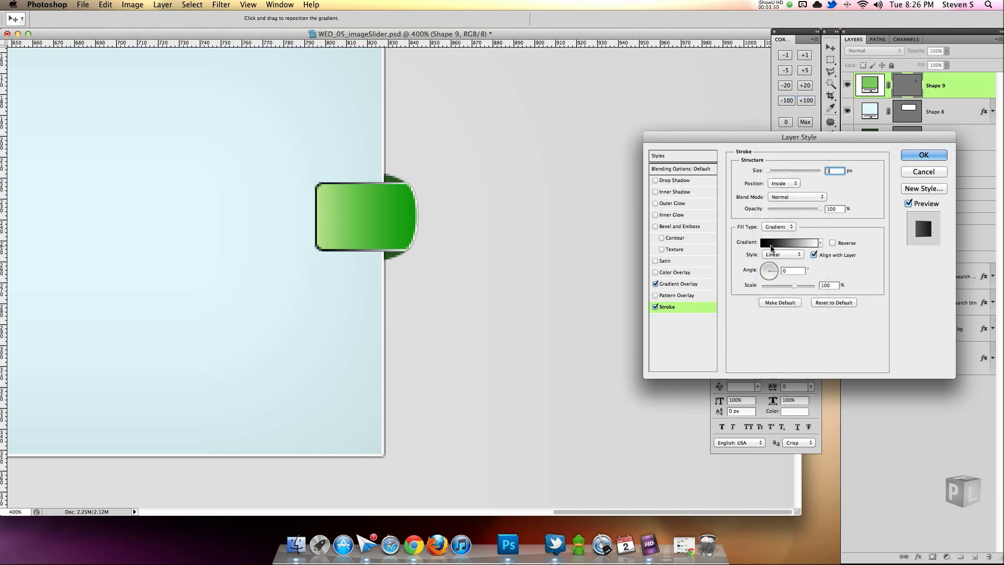
- Set the stroke gradient's starting stop to the dark green #578244, based on the green sampled from the button shape
left_click(770, 248)
left_click(715, 303)
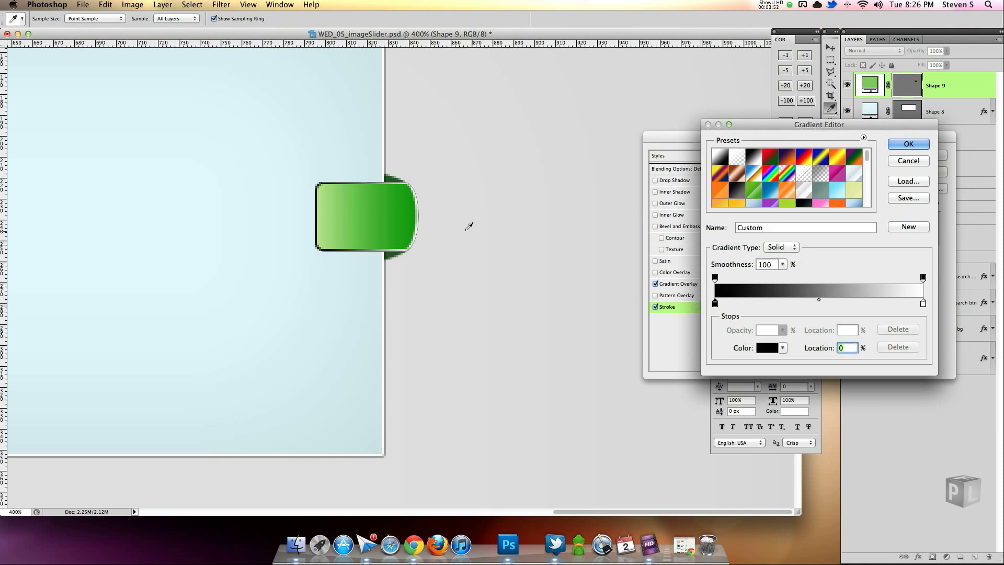
left_click(335, 216)
left_click(767, 348)
left_click(262, 337)
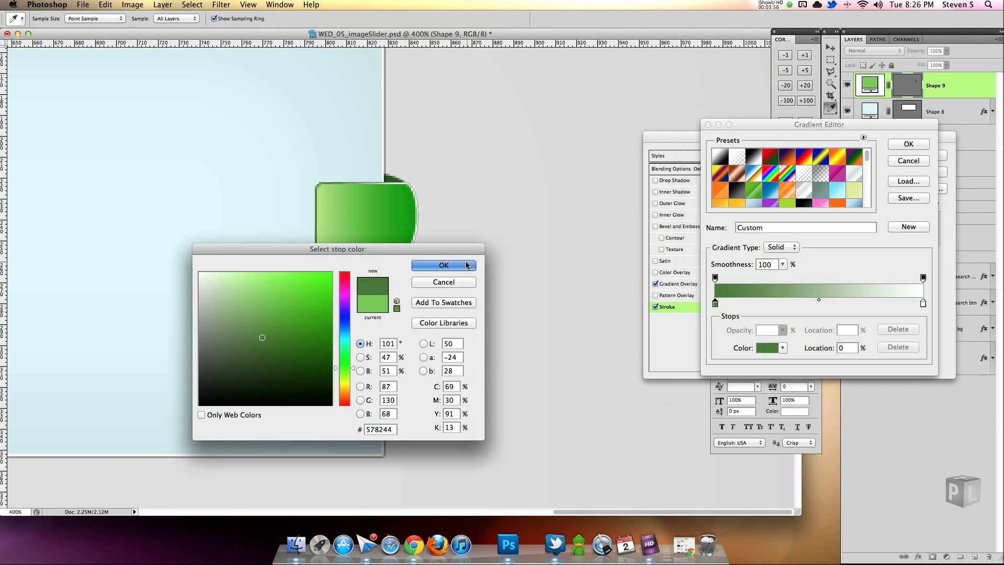
left_click(468, 265)
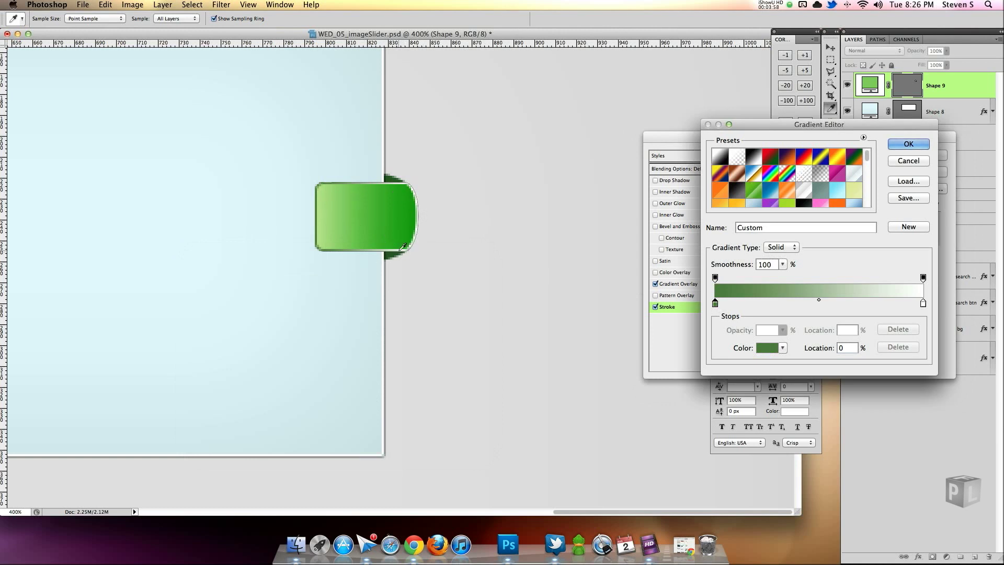
- Set the stroke gradient's end stop to the lighter green sampled from the button shape and apply the layer style
left_click(922, 302)
left_click(411, 210)
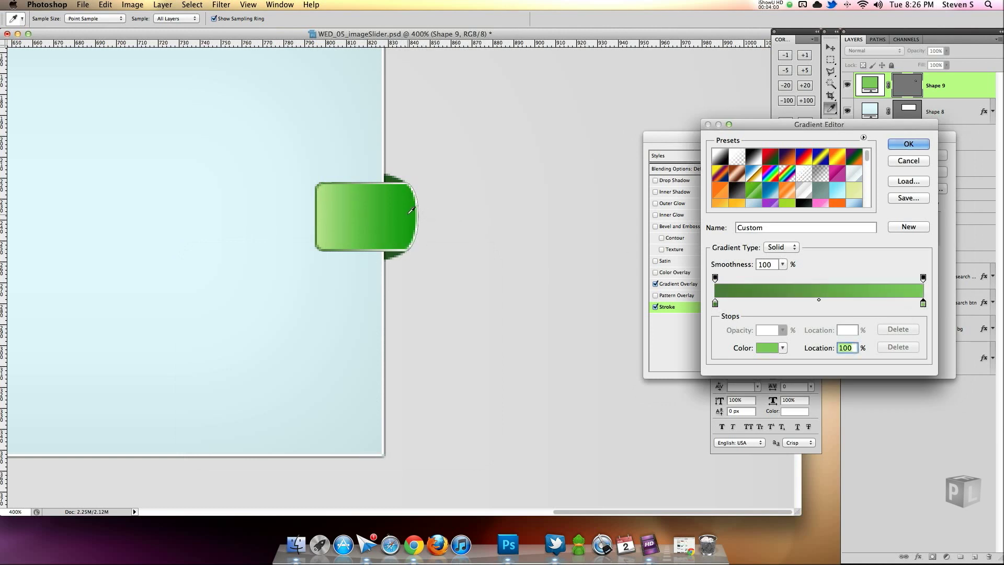
left_click(915, 147)
left_click(923, 155)
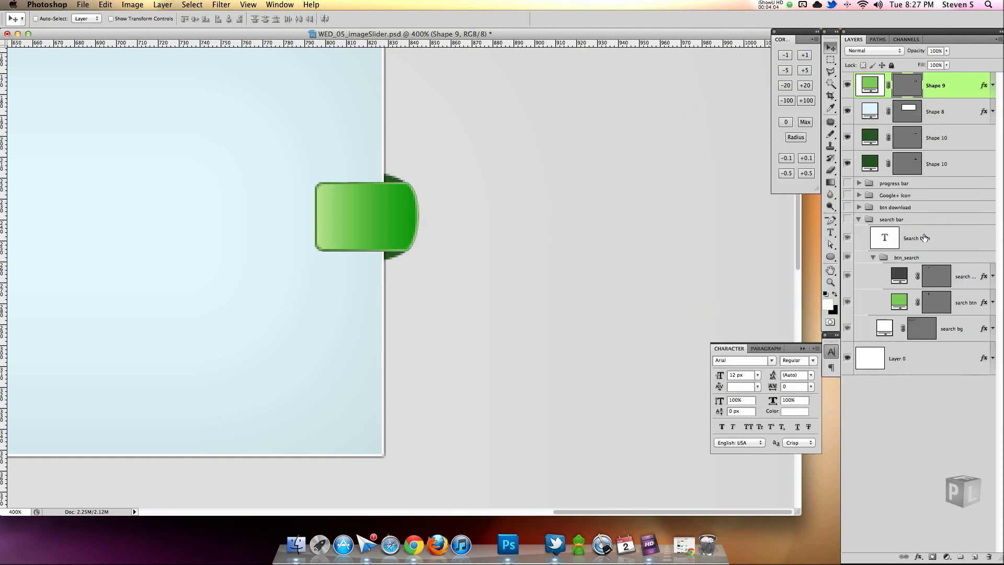
- Examine the green button and its stroke against the panel, both in the whole composition and close up
left_click(917, 366)
left_click(822, 318)
left_click(685, 300)
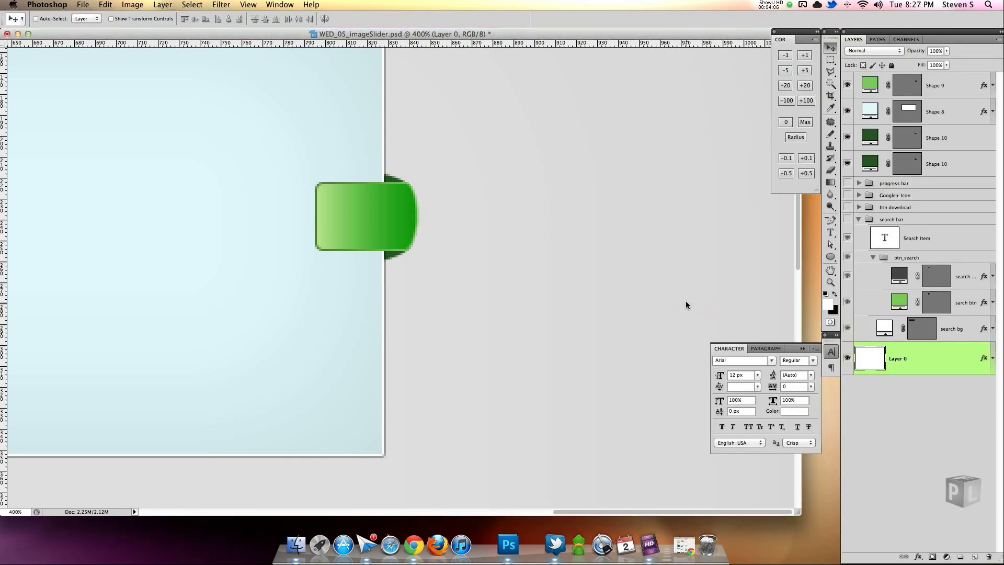
key("super+1")
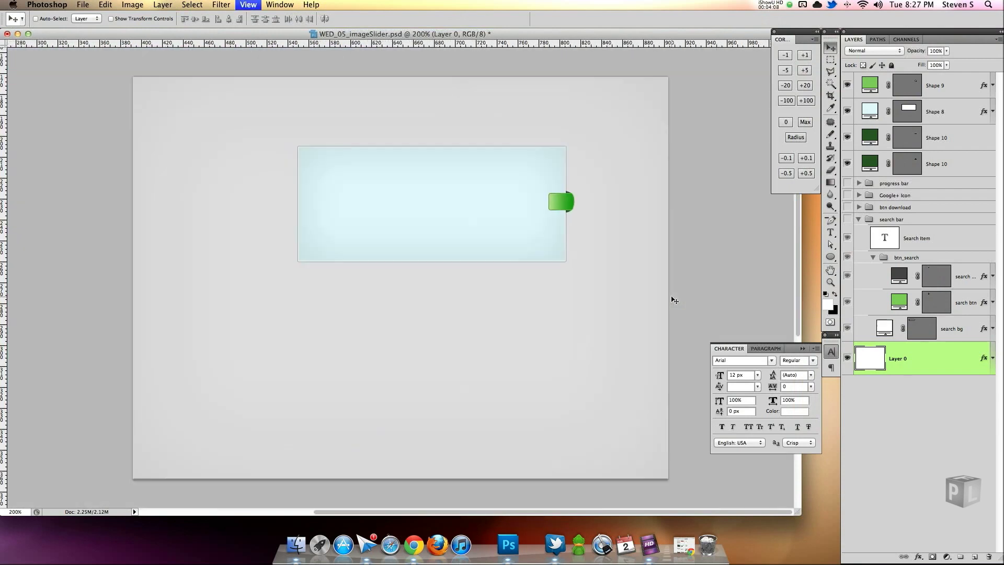
key("super+plus")
key("super+plus")
key("super+plus")
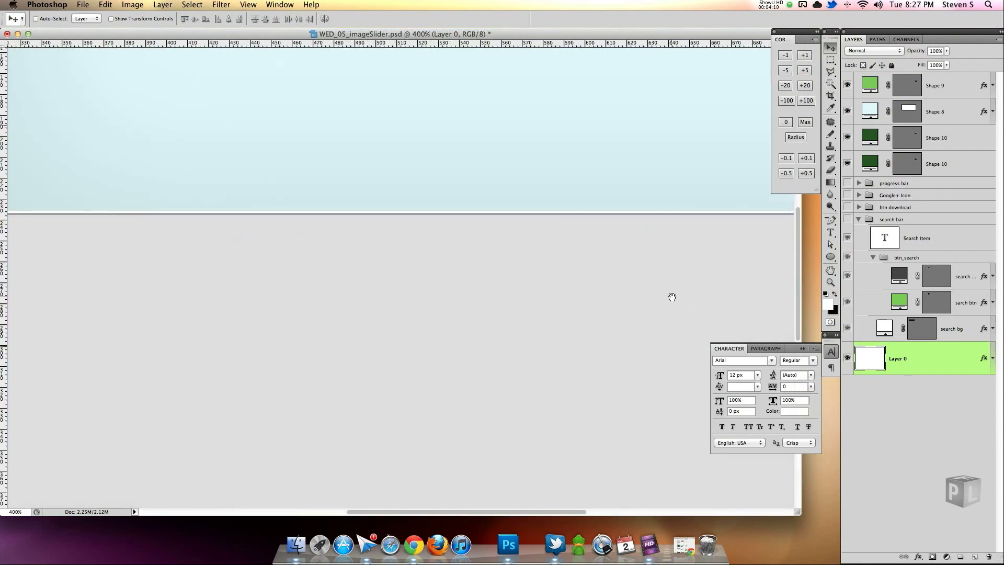
left_click_drag(560, 231, 485, 260)
scroll(572, 309, "right", 8)
scroll(572, 309, "up", 5)
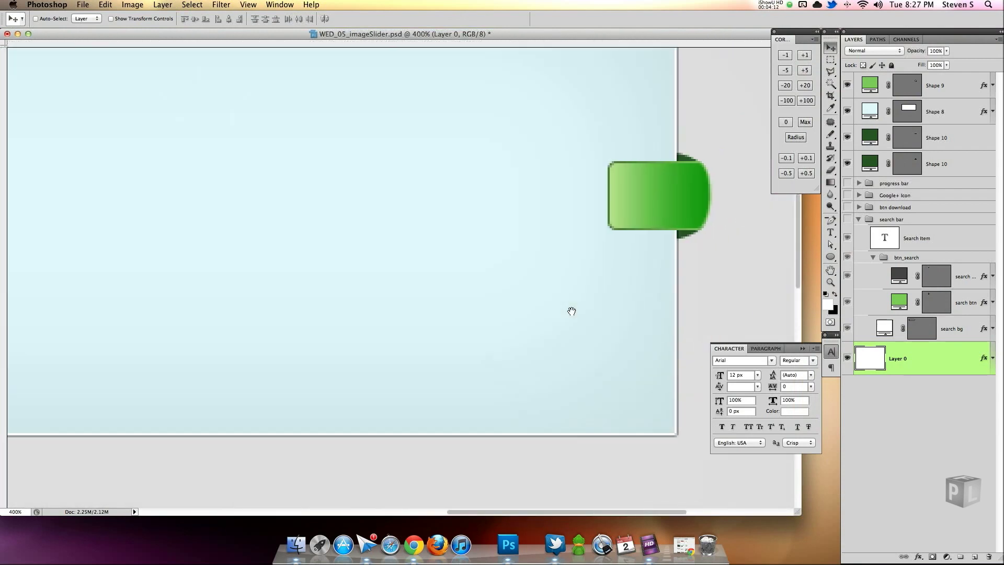
- Open the green shape's layer style settings and try the Bevel and Emboss effect, leaving it switched off
left_click(963, 122)
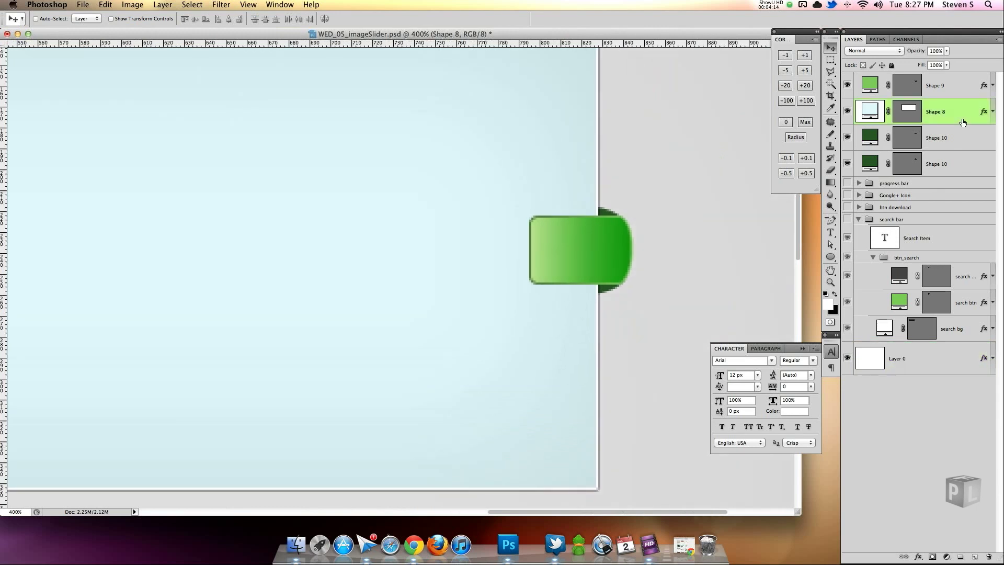
double_click(957, 96)
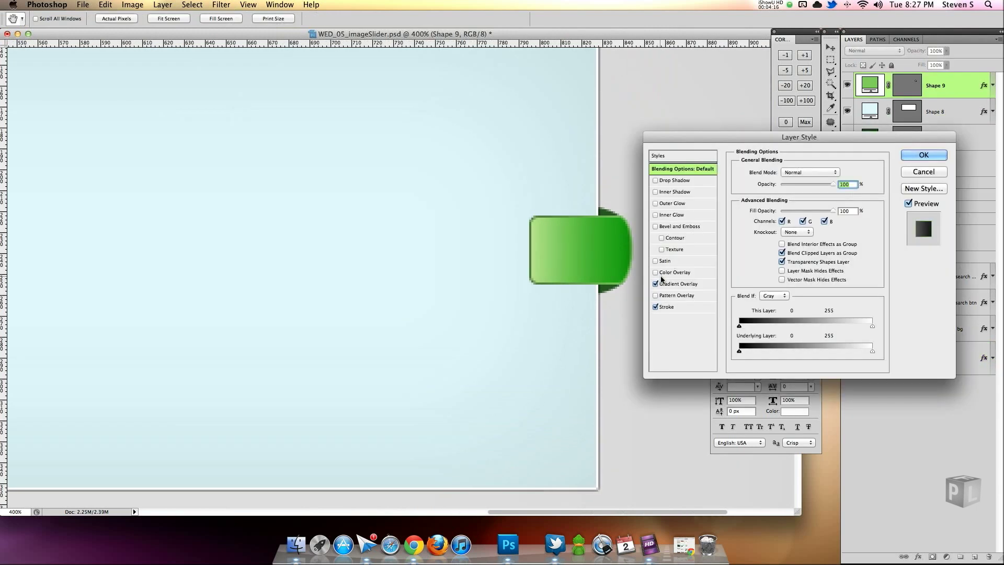
left_click(655, 226)
left_click(674, 226)
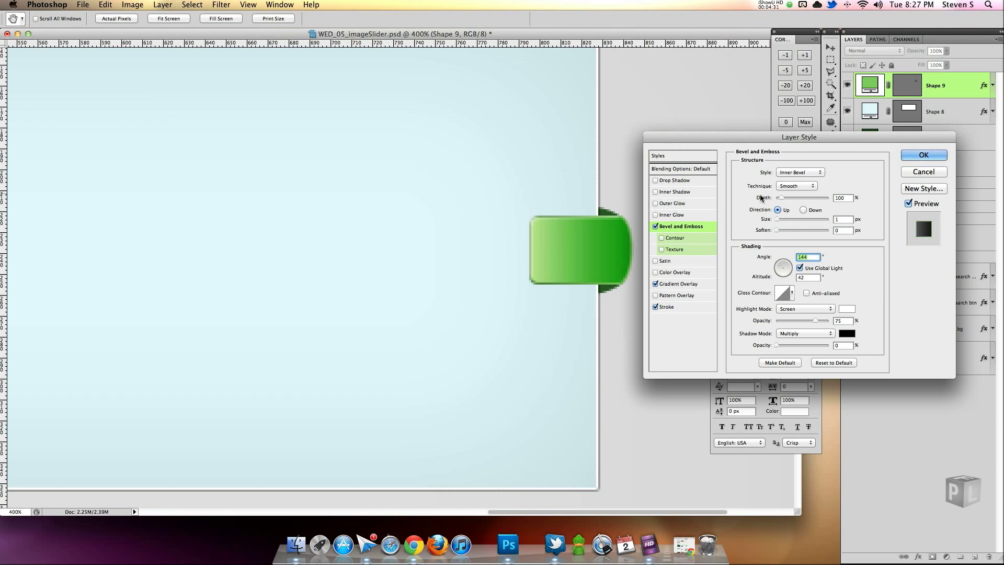
left_click(656, 227)
- Add a white Inner Shadow to the green shape with a distance of 2 px
left_click(675, 192)
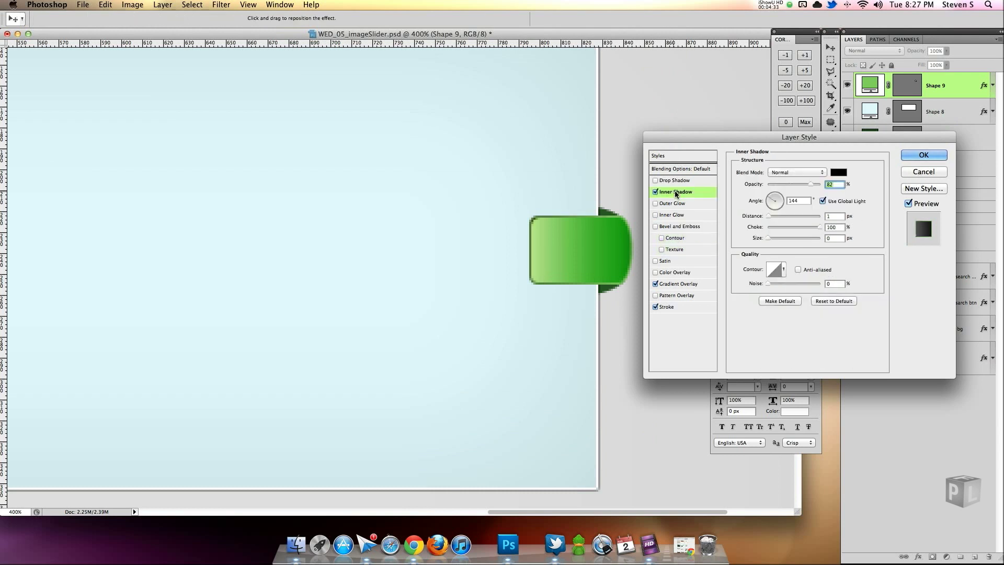
double_click(835, 216)
type("2")
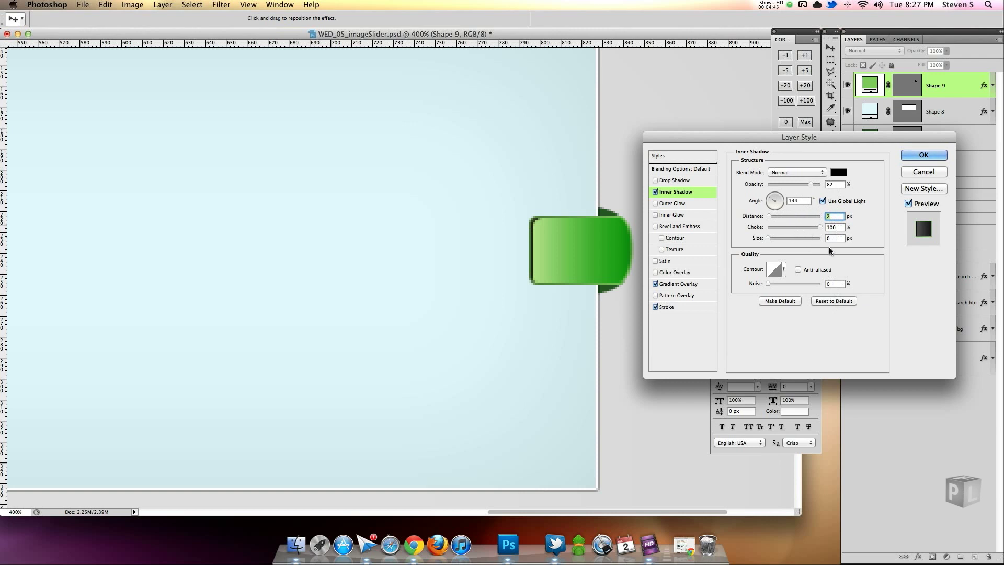
left_click(840, 173)
left_click(243, 287)
left_click_drag(242, 287, 191, 261)
left_click(433, 264)
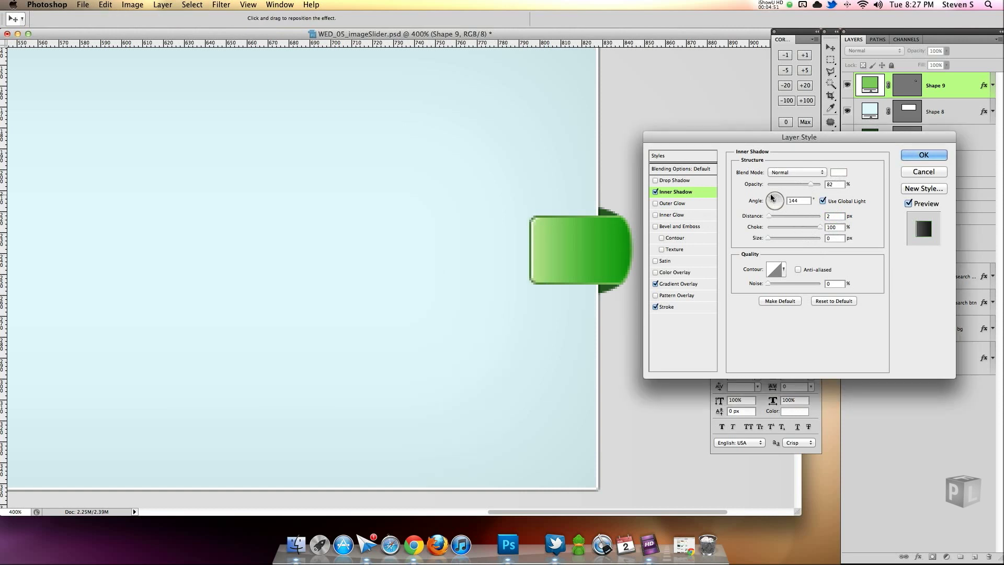
- Turn off global light for the inner shadow and set its angle to 163° and its opacity to 61%
left_click(822, 201)
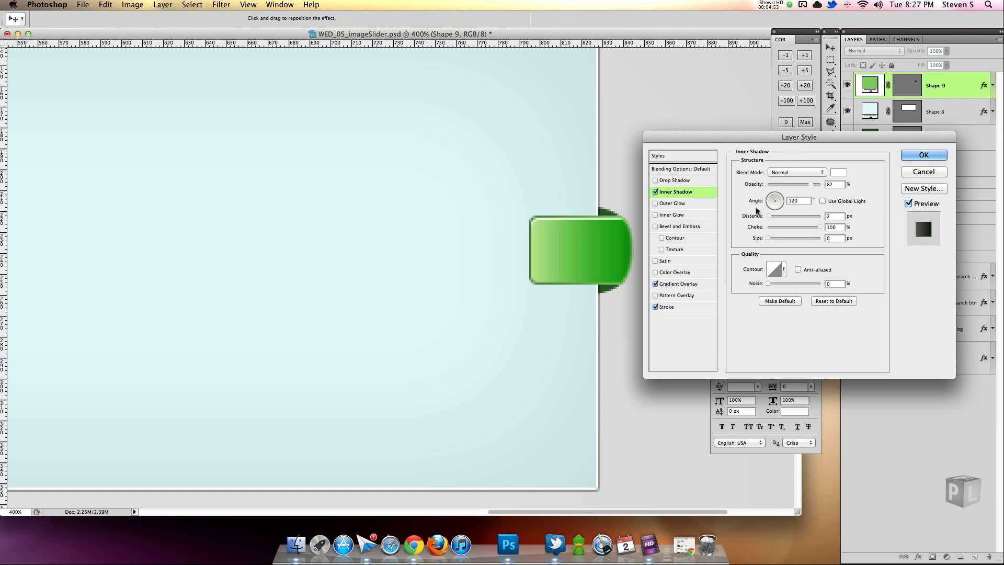
mouse_move(773, 197)
left_mouse_down()
mouse_move(786, 202)
mouse_move(771, 203)
left_mouse_up()
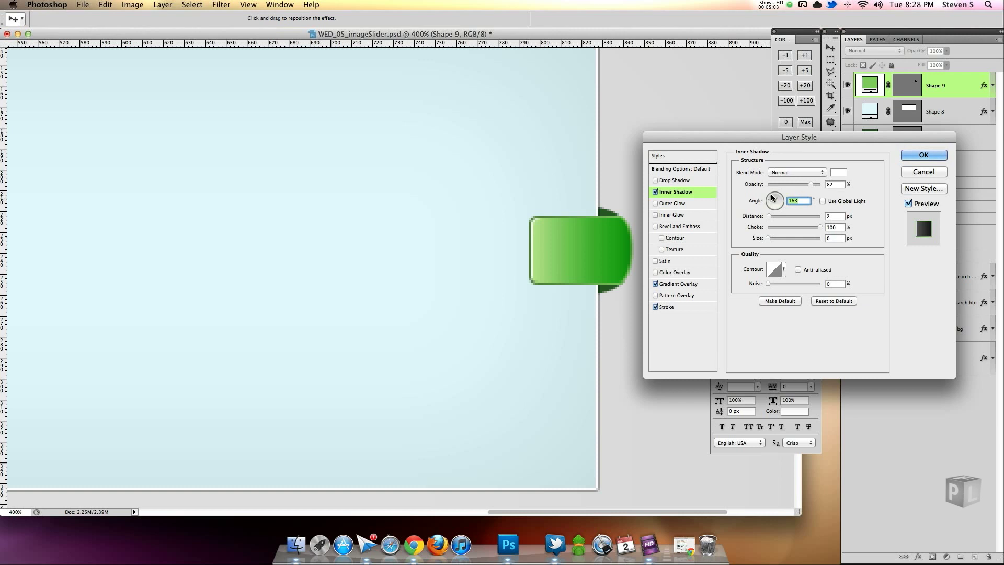
left_click_drag(795, 184, 799, 183)
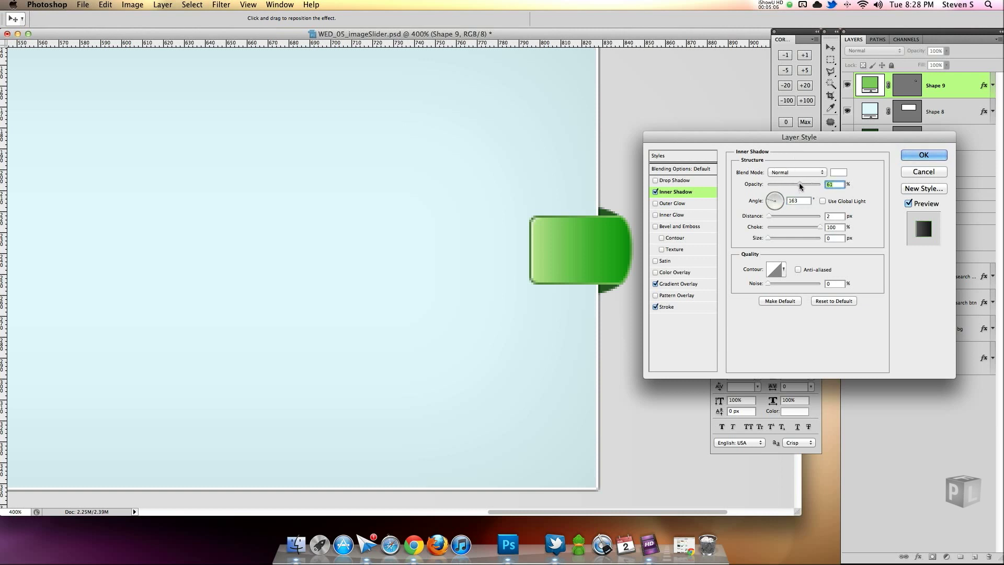
- Add a black Inner Glow to the green shape with its blend mode set to Normal
left_click(655, 214)
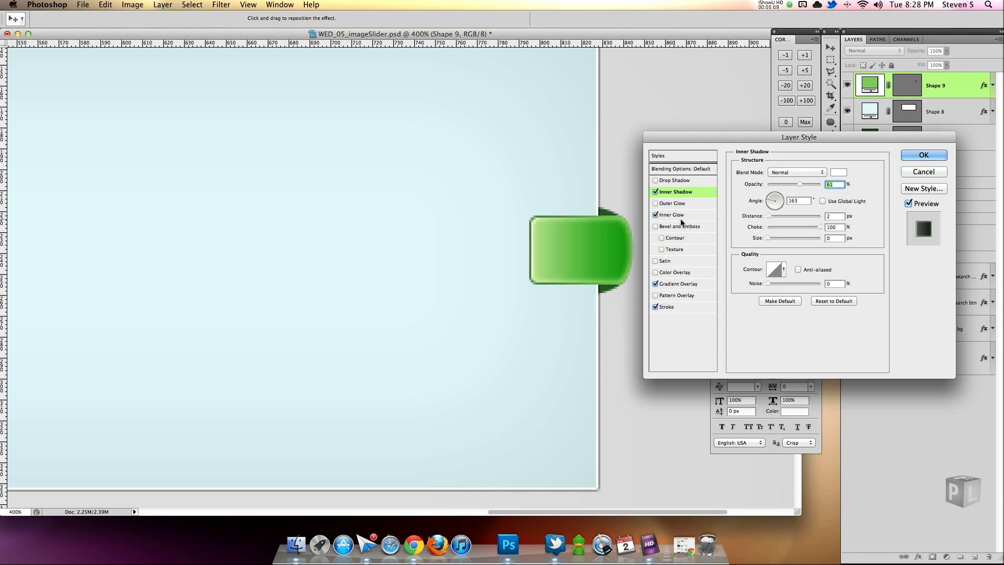
left_click(705, 216)
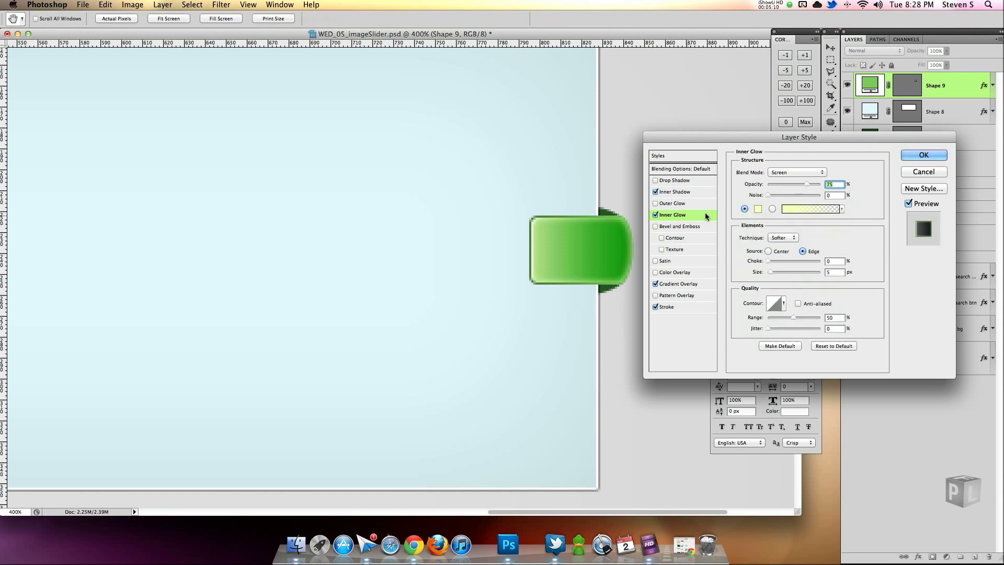
left_click(757, 209)
left_click_drag(204, 400, 148, 419)
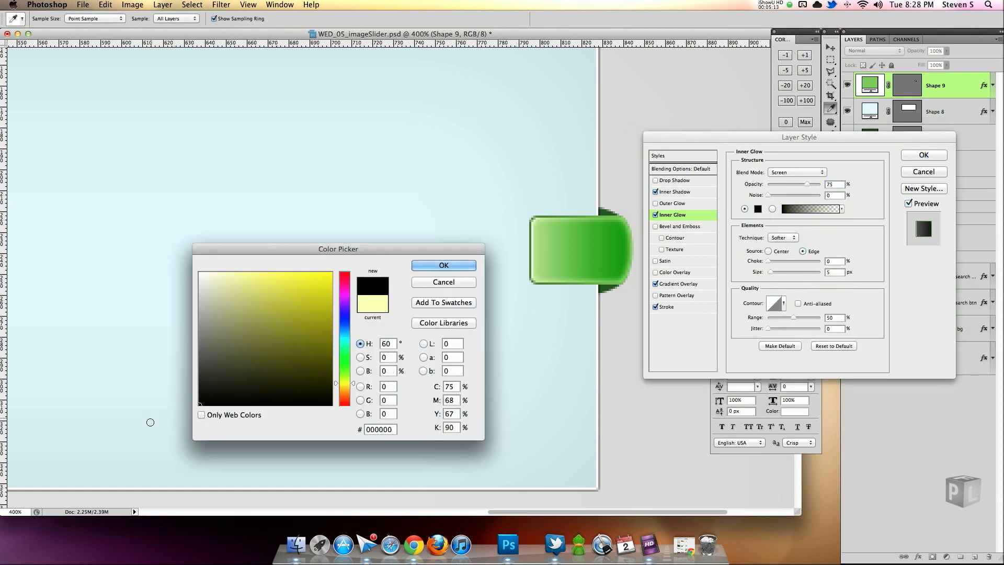
left_click(443, 265)
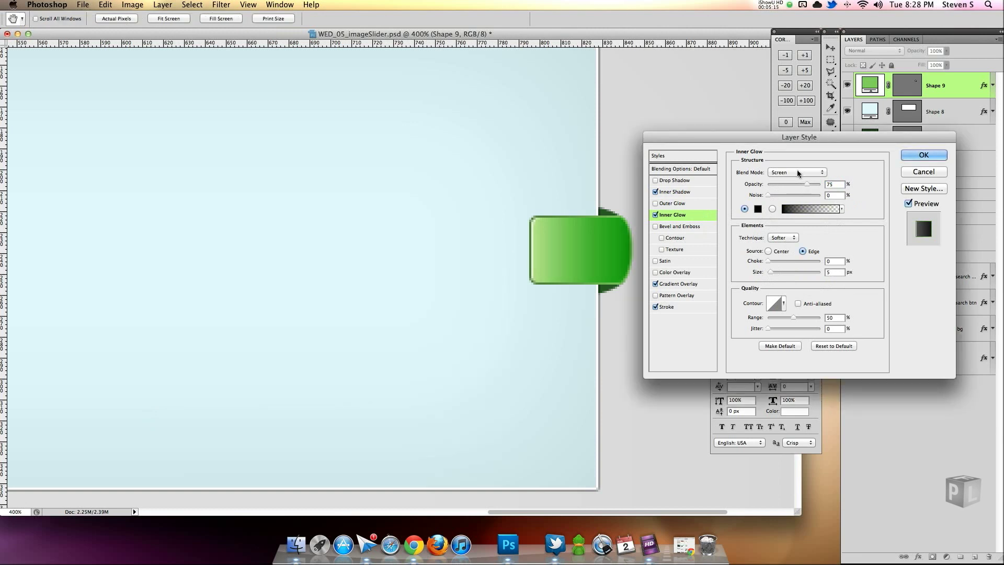
left_click(796, 172)
left_click(784, 104)
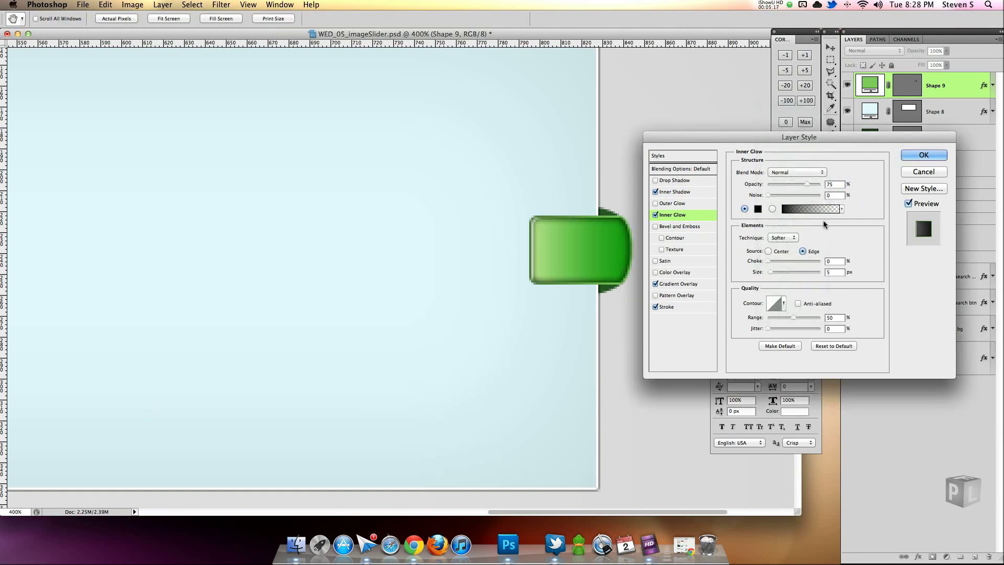
- Set the inner glow's size to 7 px and its source to Center, lower its opacity, and apply the layer style
left_click_drag(767, 272, 766, 261)
left_click_drag(808, 183, 782, 183)
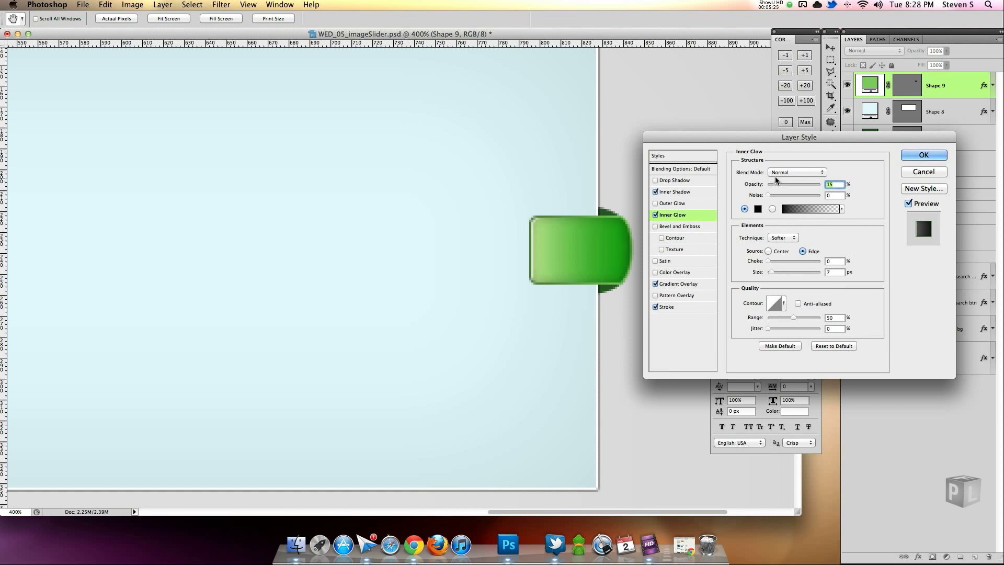
left_click_drag(770, 180, 774, 179)
left_click(769, 250)
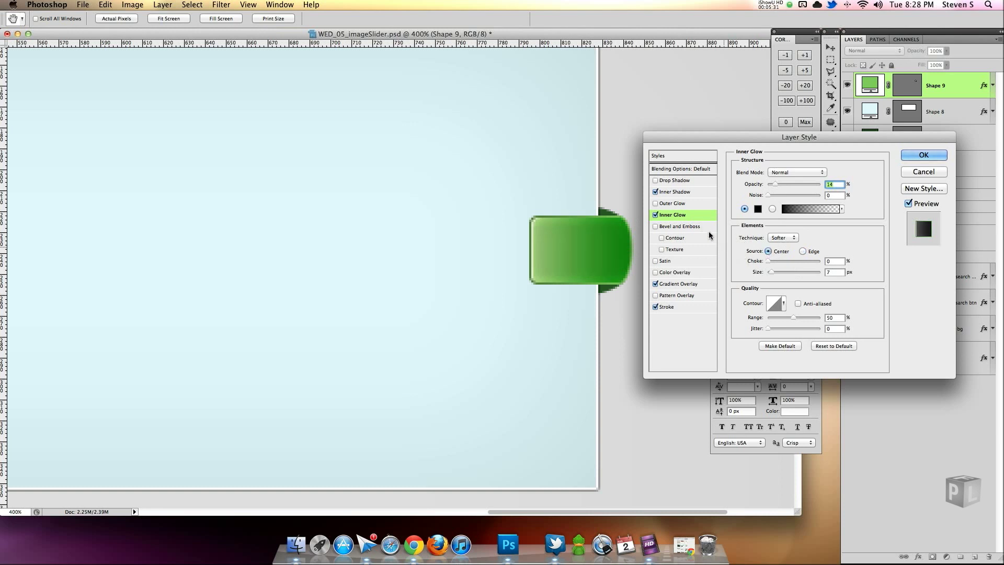
left_click(655, 215)
left_click(656, 215)
left_click_drag(774, 183, 770, 183)
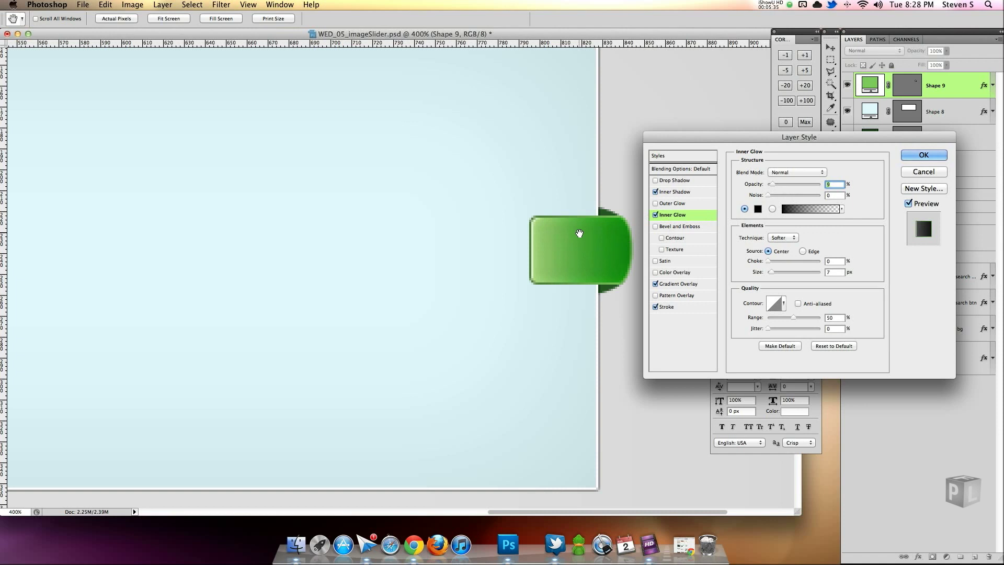
key("super+minus")
key("super+minus")
key("super+minus")
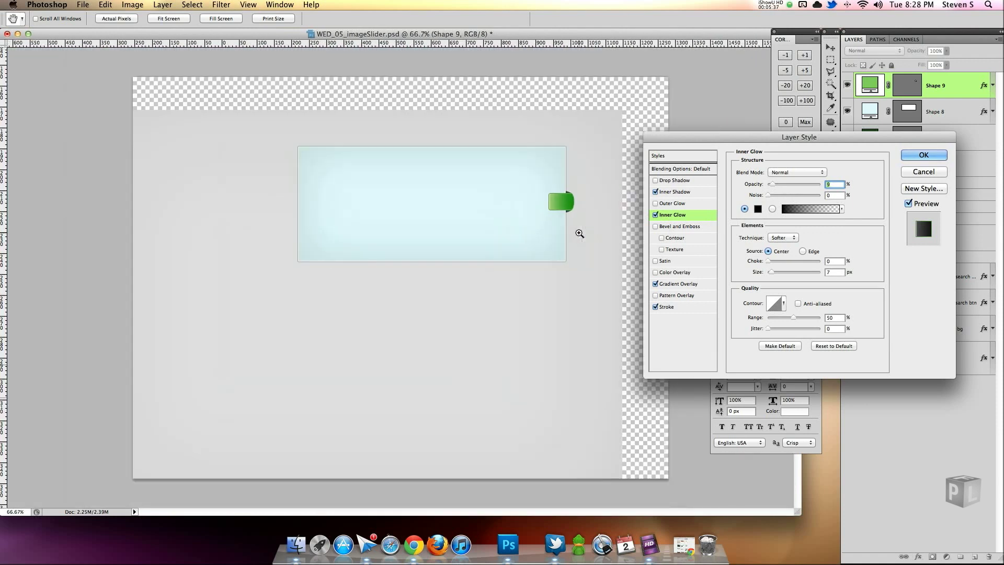
key("super+plus")
key("super+plus")
key("super+plus")
key("Return")
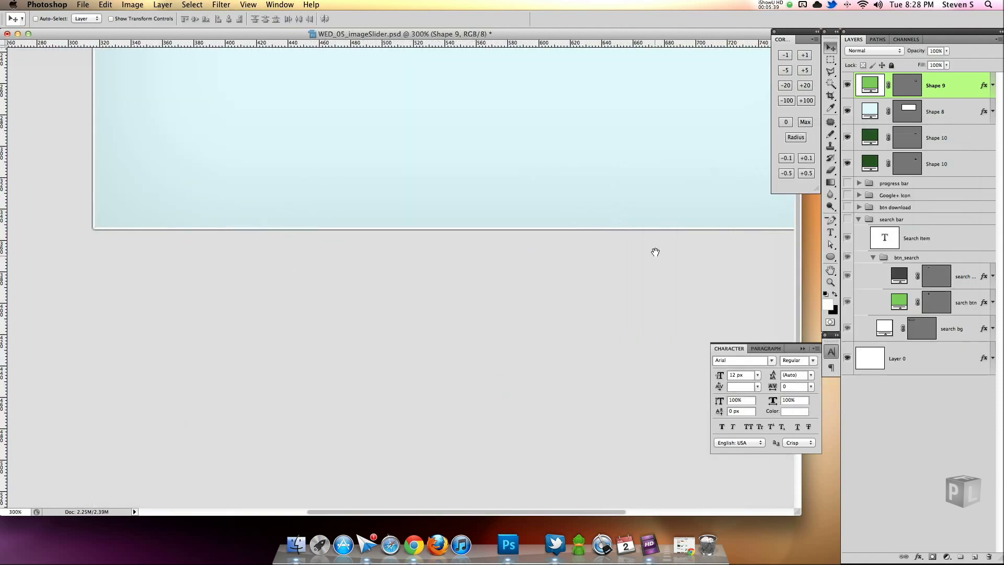
- Create a new blank layer above the green button shape
left_click_drag(655, 252, 531, 376)
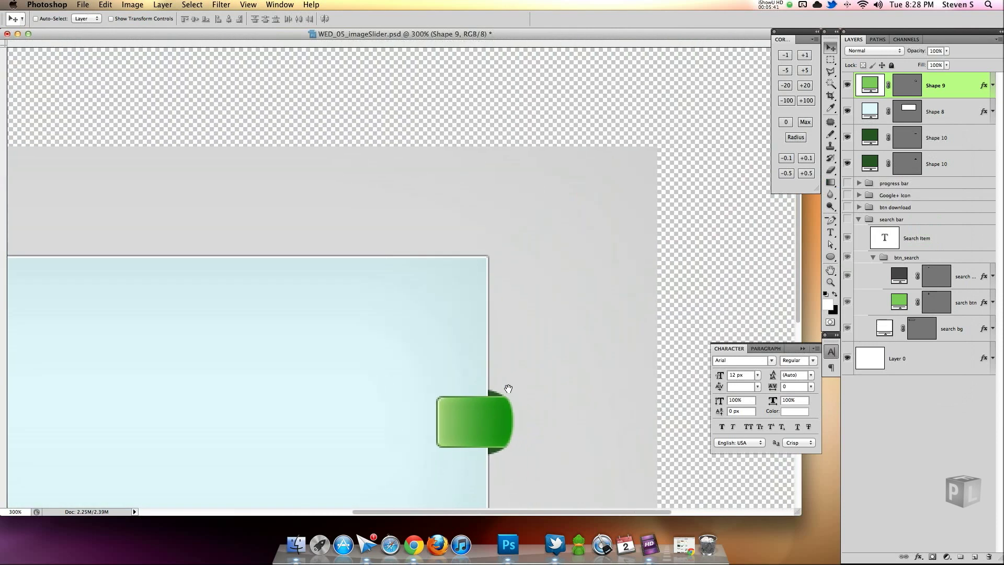
key("super+minus")
key("super+minus")
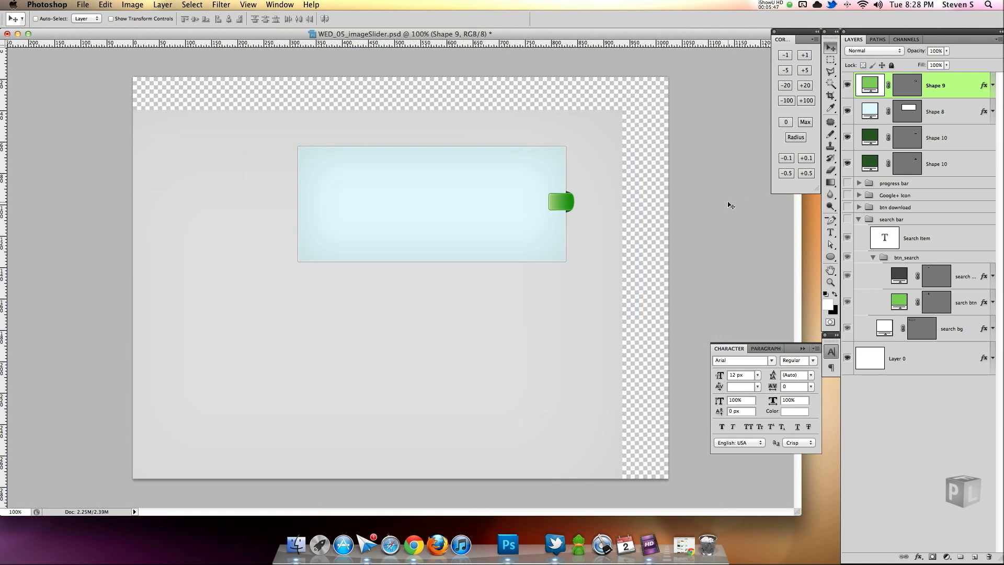
left_click(974, 557)
- Move the Layer 0 background up and to the right over the transparent canvas edges, and reselect the new blank layer
left_click(938, 388)
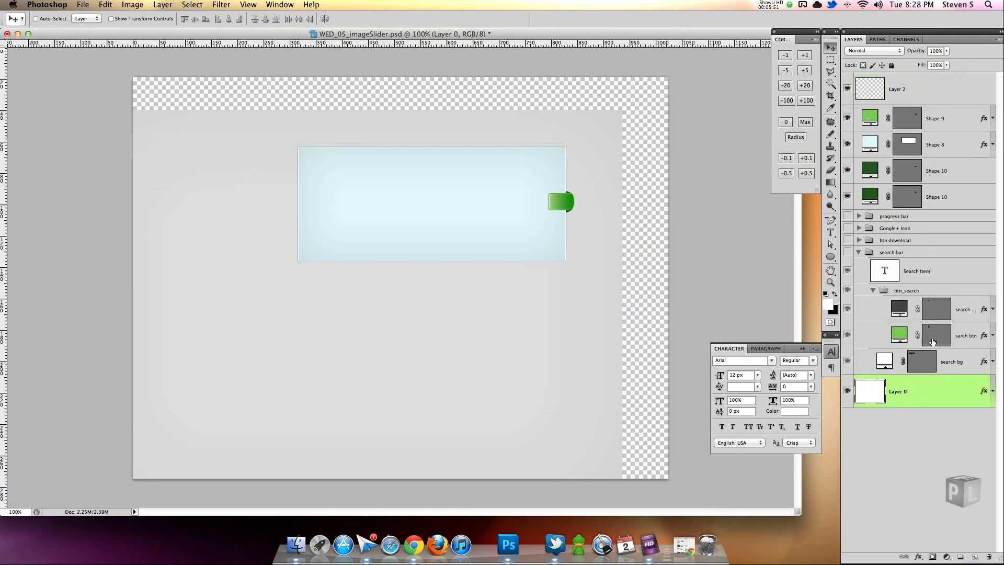
left_click_drag(561, 221, 620, 199)
left_click(932, 96)
key("super+1")
key("super+equal")
key("super+equal")
key("super+equal")
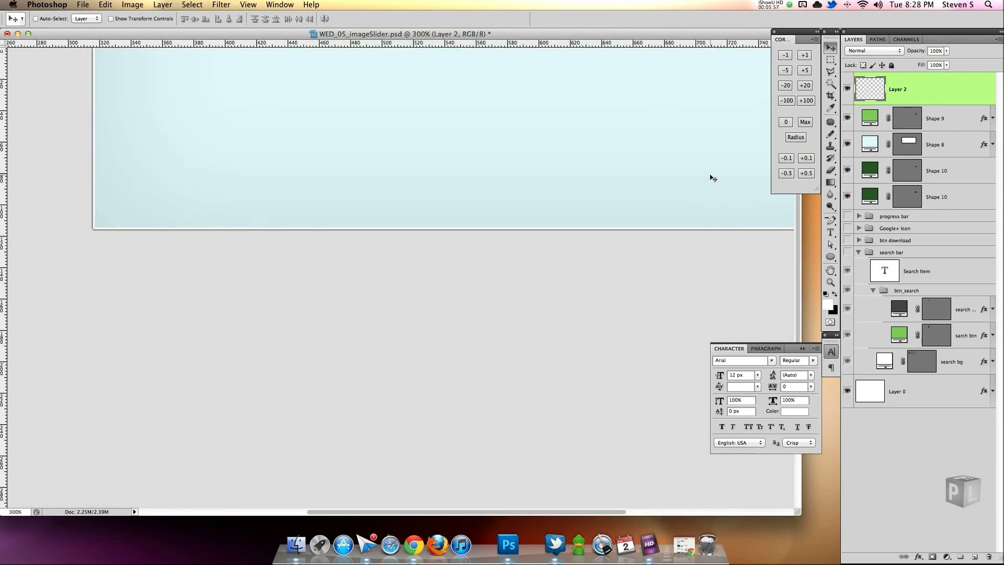
scroll(544, 233, "right", 5)
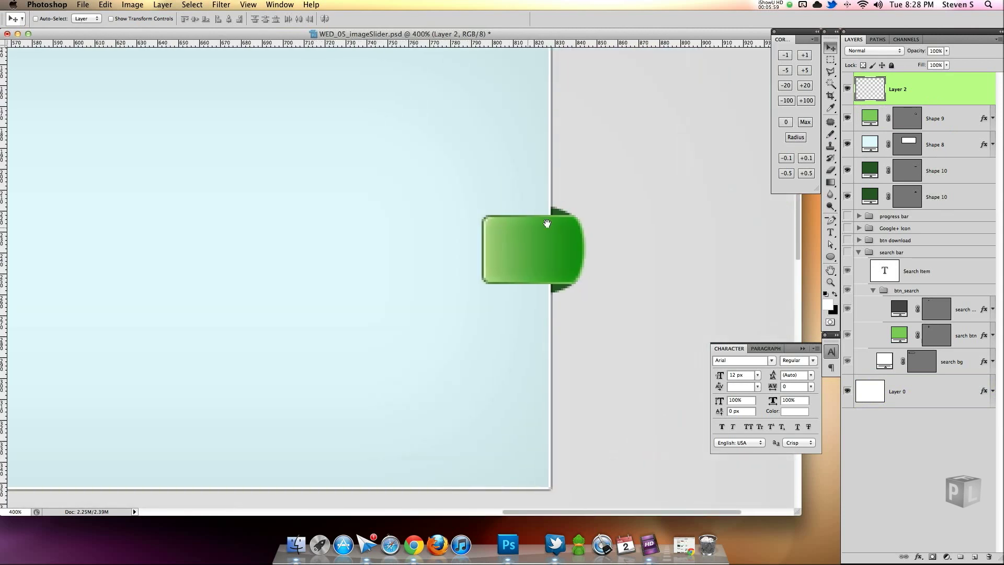
- Turn on the search bar group's visibility and collapse the group
left_click(848, 312)
left_click(859, 318)
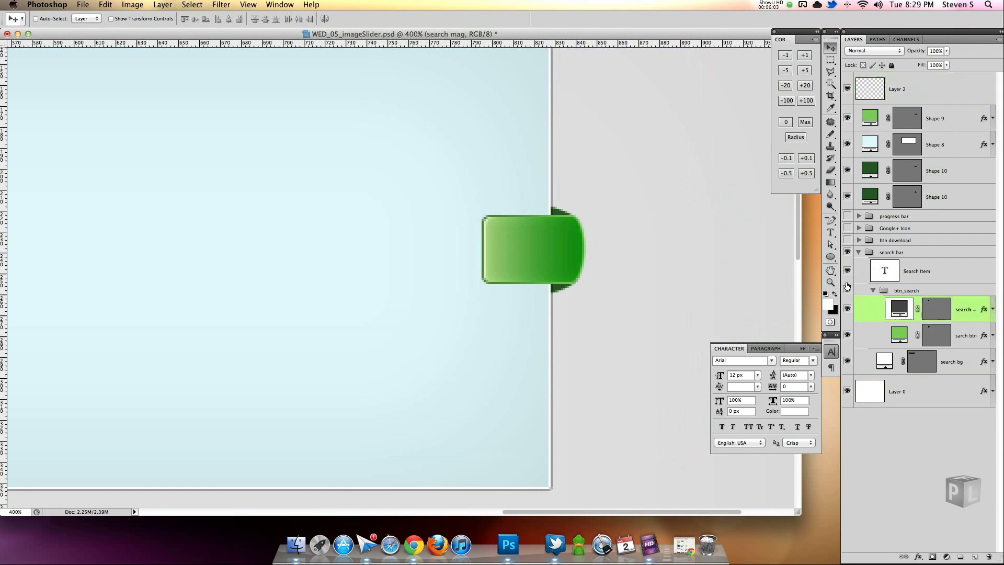
left_click(859, 252)
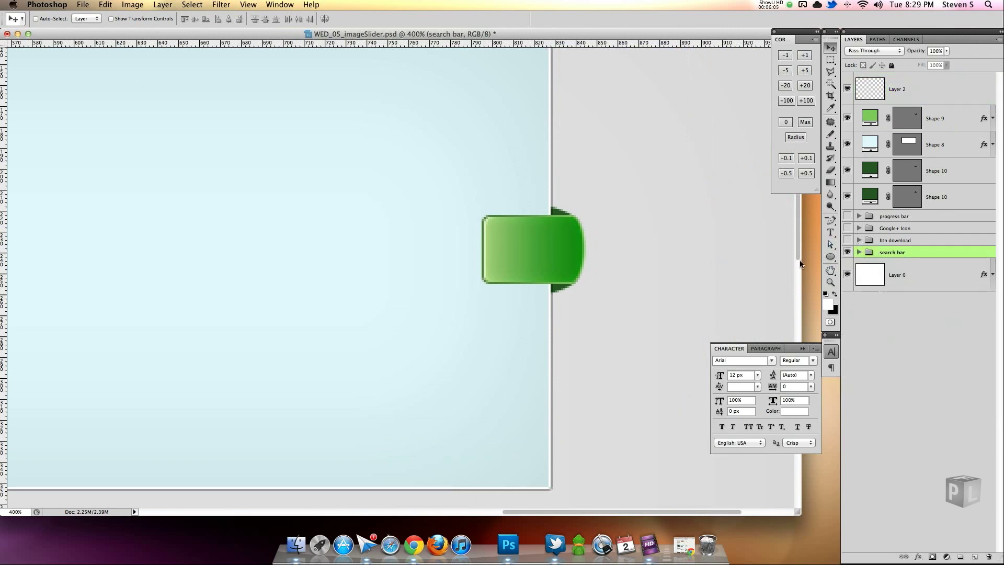
- Draw a white square about 31 px wide with the Rectangle tool on the blank Layer 2, inside the light blue panel
key("super+minus")
key("super+minus")
key("super+minus")
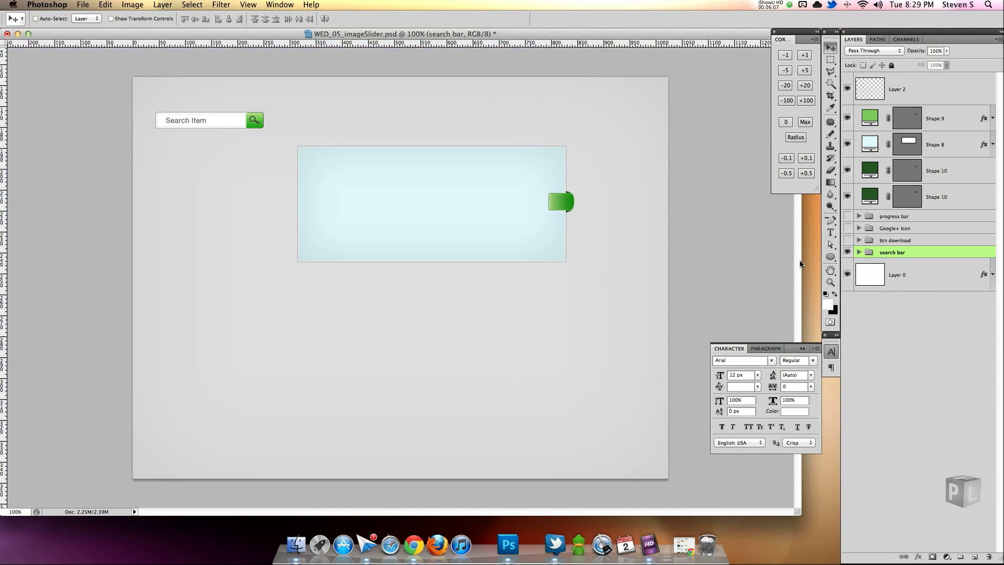
key("super+equal")
key("super+equal")
left_click_drag(625, 190, 458, 326)
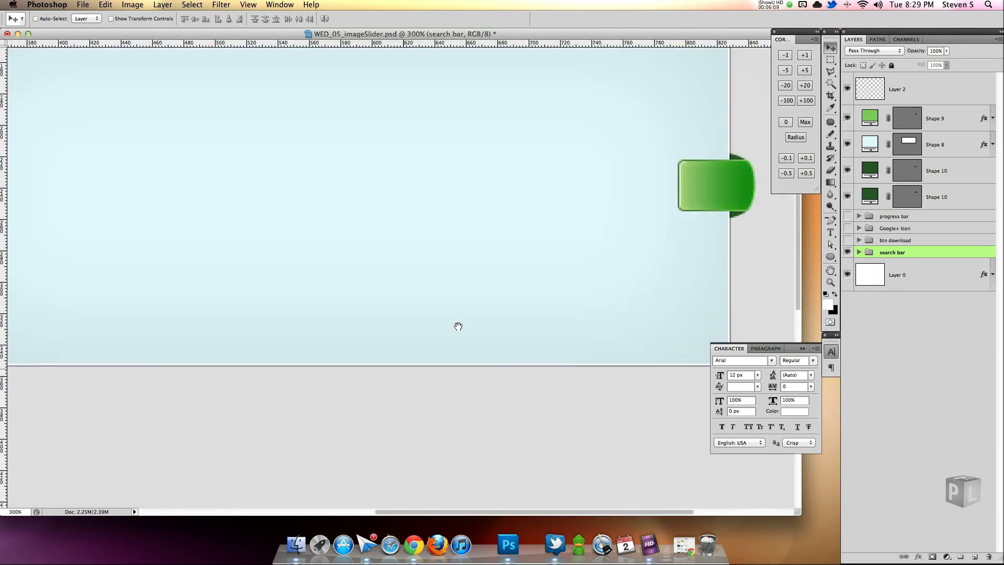
left_click(935, 89)
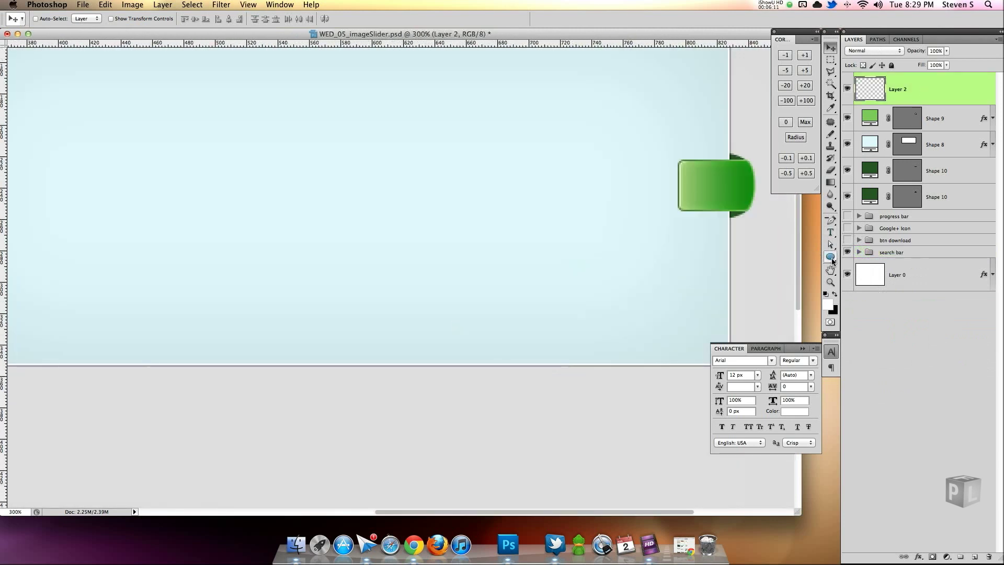
left_click(830, 256)
left_click(851, 257)
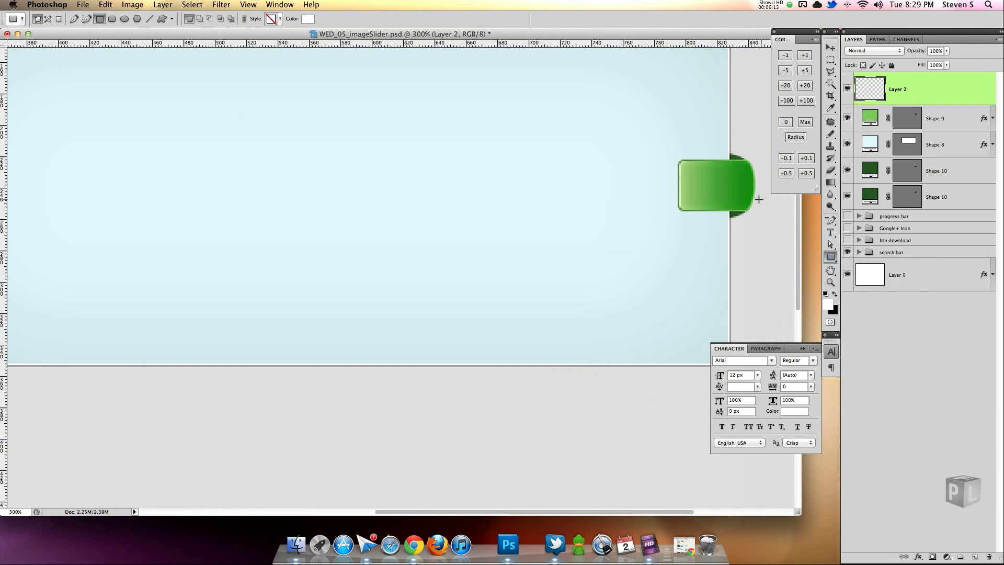
left_click_drag(469, 194, 551, 242)
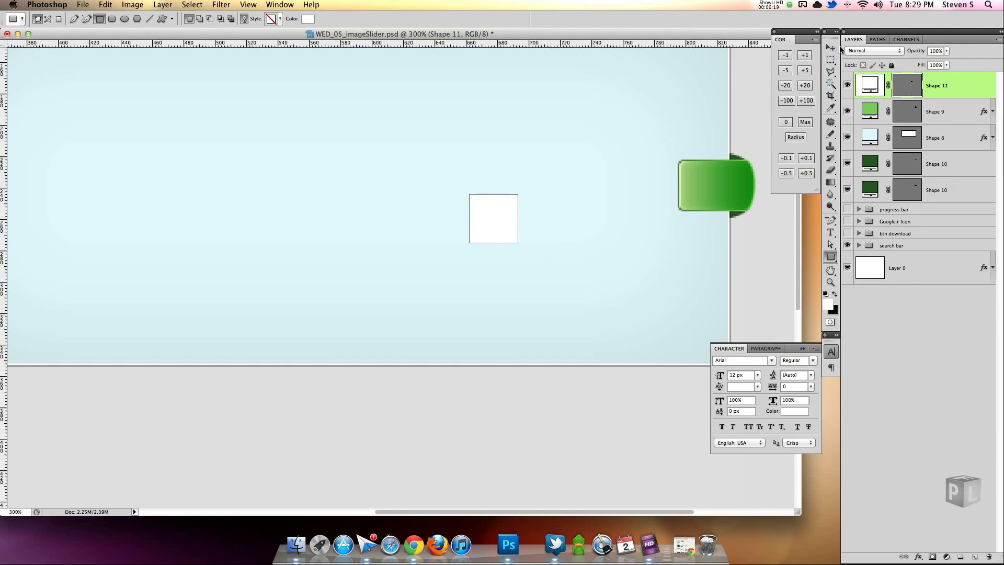
- Rotate the white square's path 45° into a diamond and apply the transformation
left_click(831, 244)
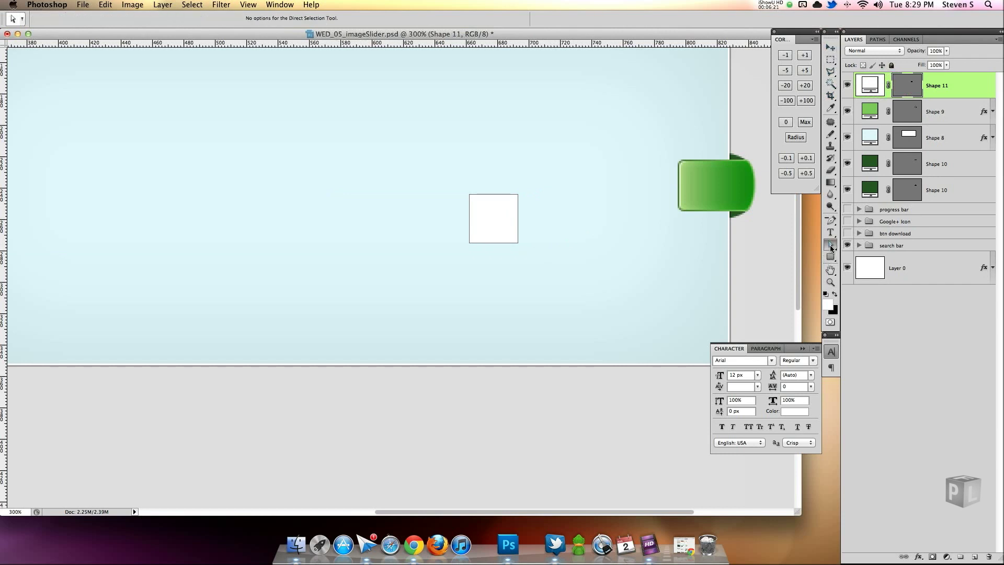
left_click(500, 221)
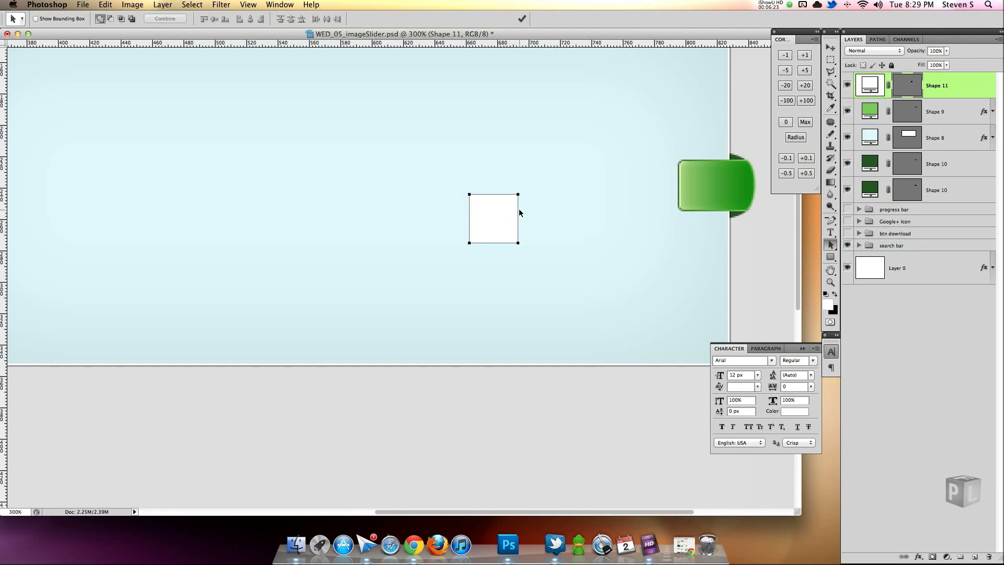
key("super+t")
left_click_drag(520, 179, 544, 206)
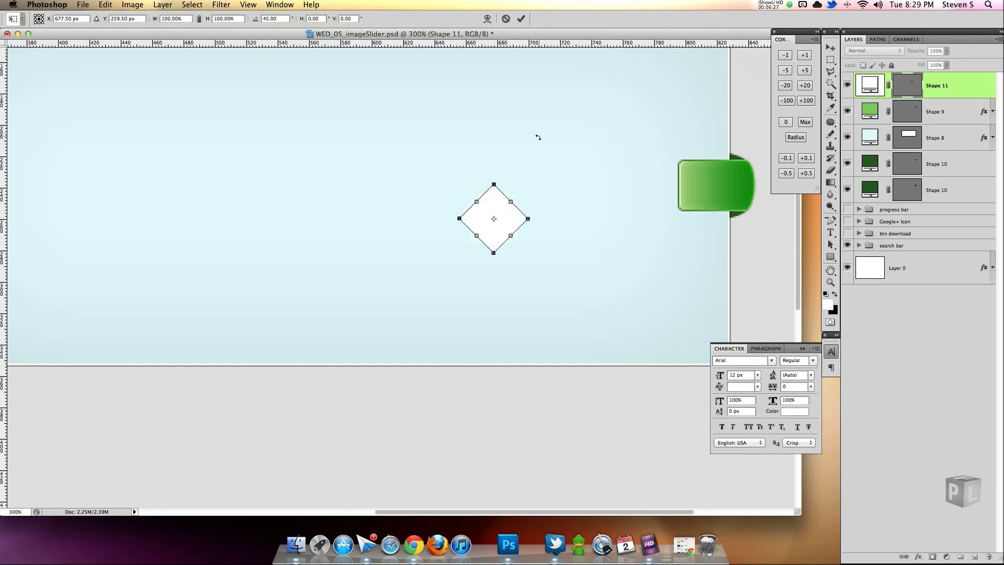
left_click(522, 20)
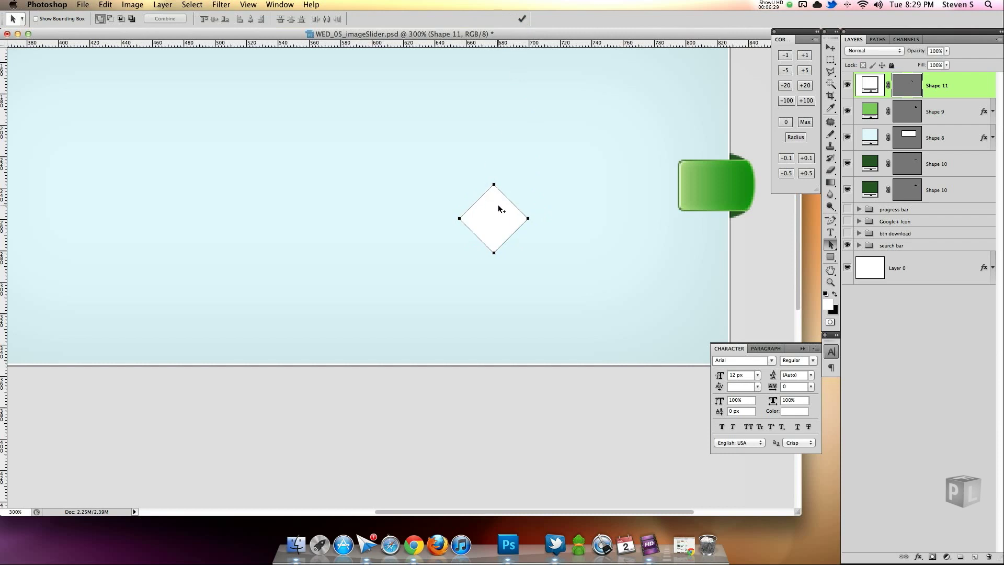
- Duplicate the diamond path slightly downward, subtract the copy from the original, and combine both paths into an upward-pointing chevron
left_click_drag(500, 212, 500, 230)
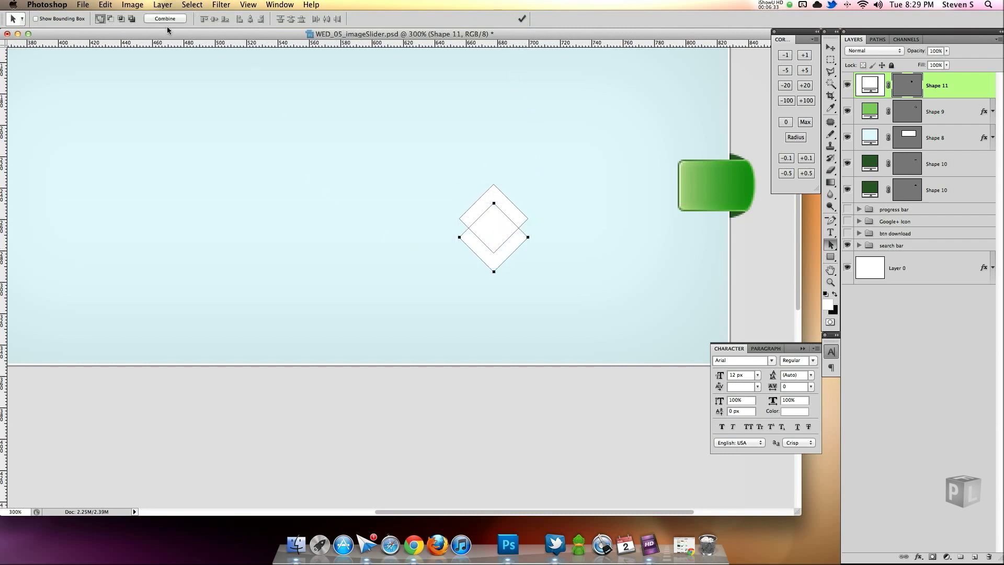
left_click(111, 20)
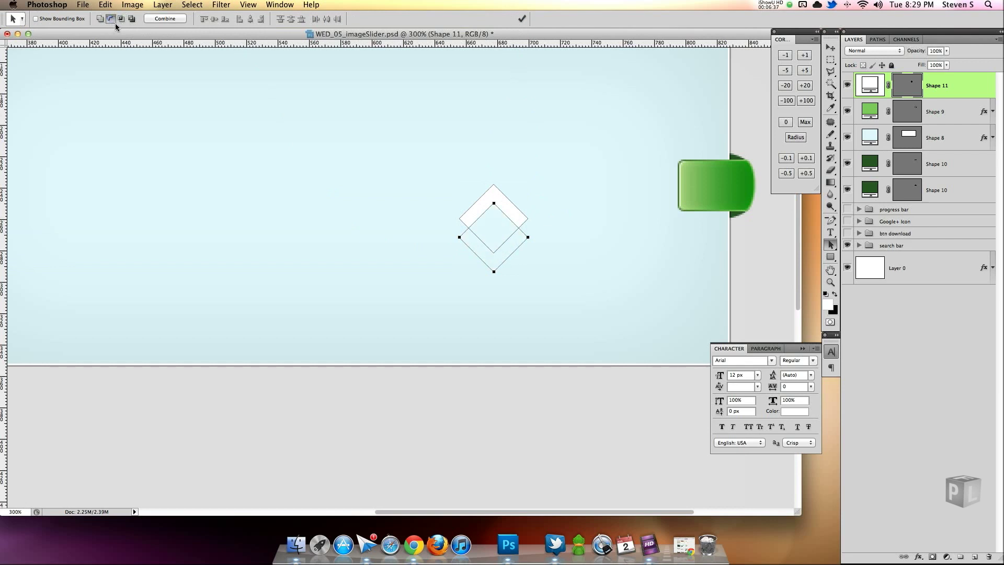
left_click(519, 219, "shift")
left_click(174, 19)
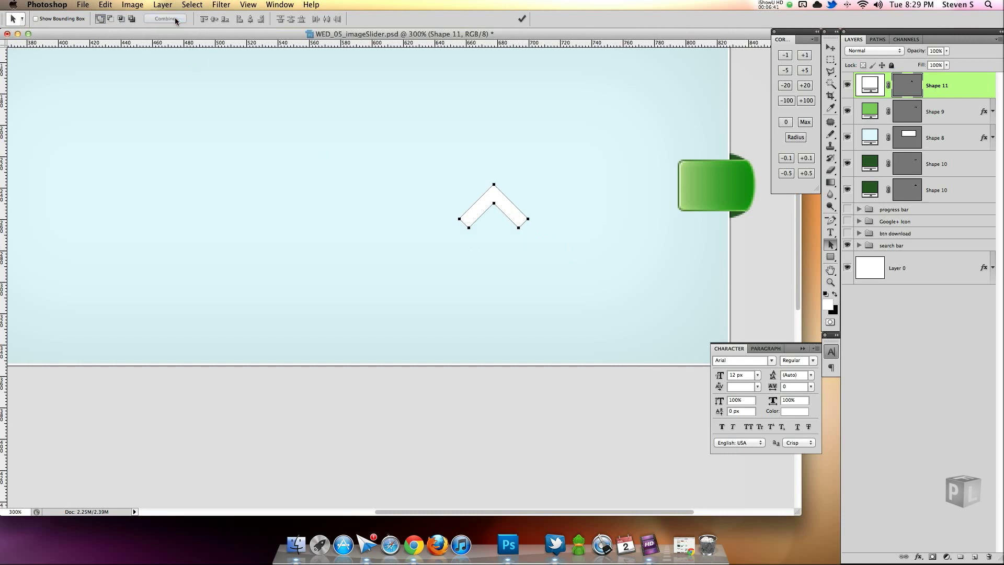
left_click(874, 83)
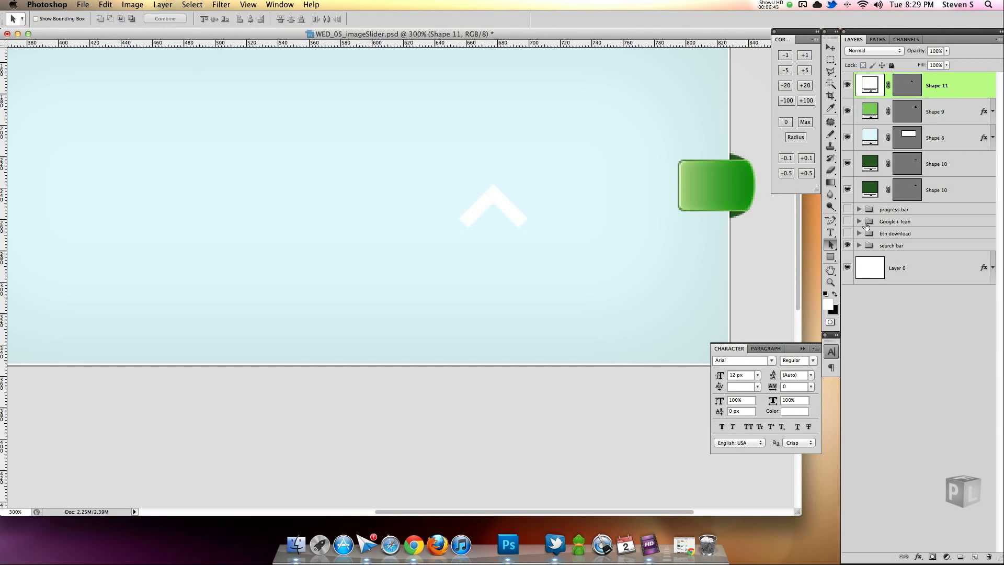
left_click(860, 233)
left_click_drag(632, 280, 374, 278)
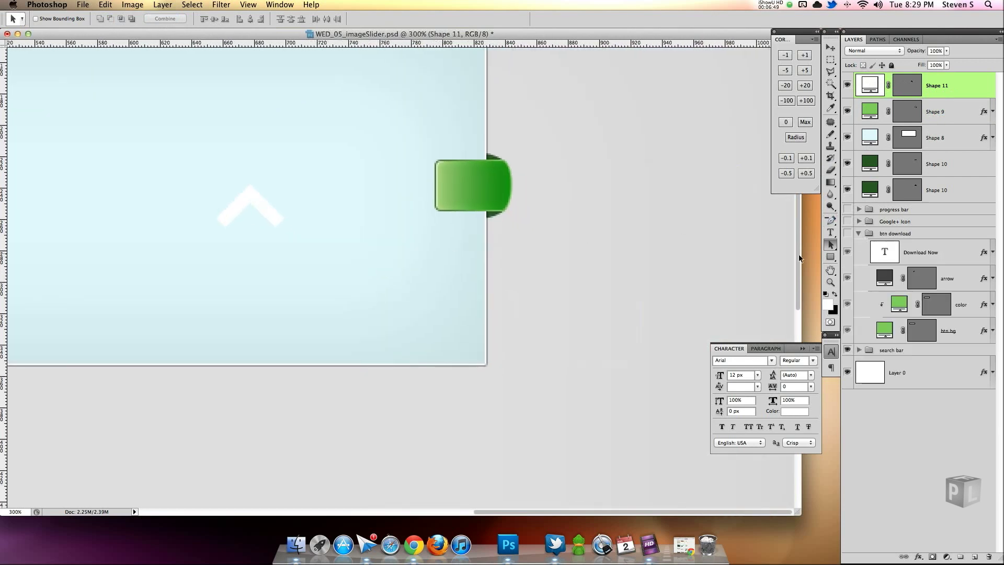
left_click(858, 233)
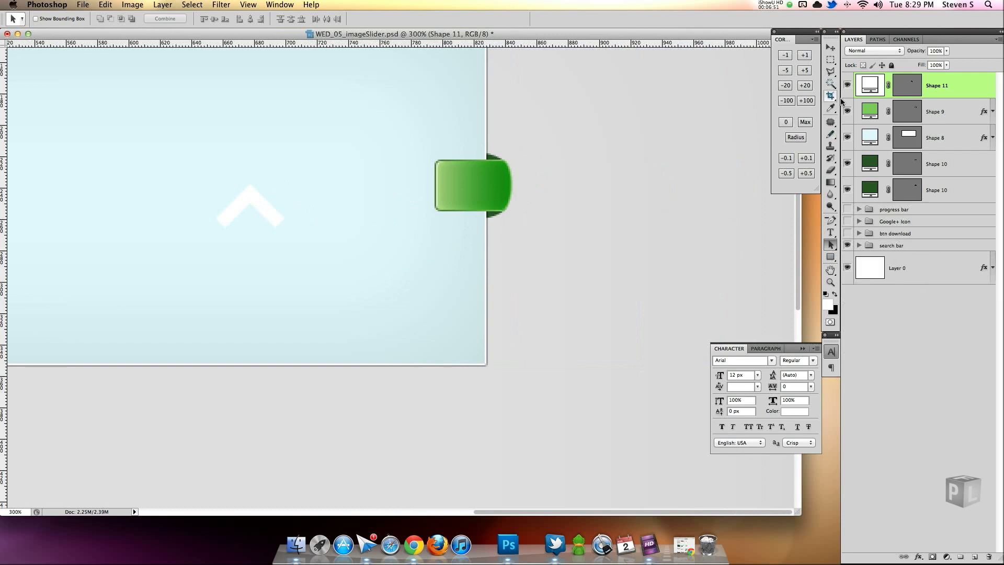
- Rotate the chevron 90° clockwise, place it on the green button, and nudge it 2 px to the right
left_click(832, 47)
key("super+t")
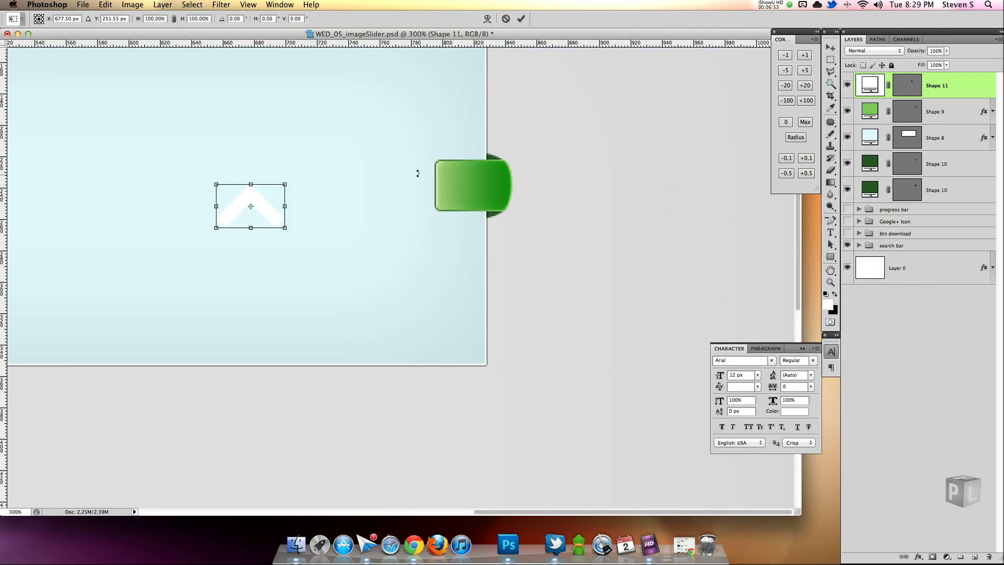
left_click_drag(319, 171, 288, 266)
left_click_drag(274, 169, 463, 178)
left_click(521, 18)
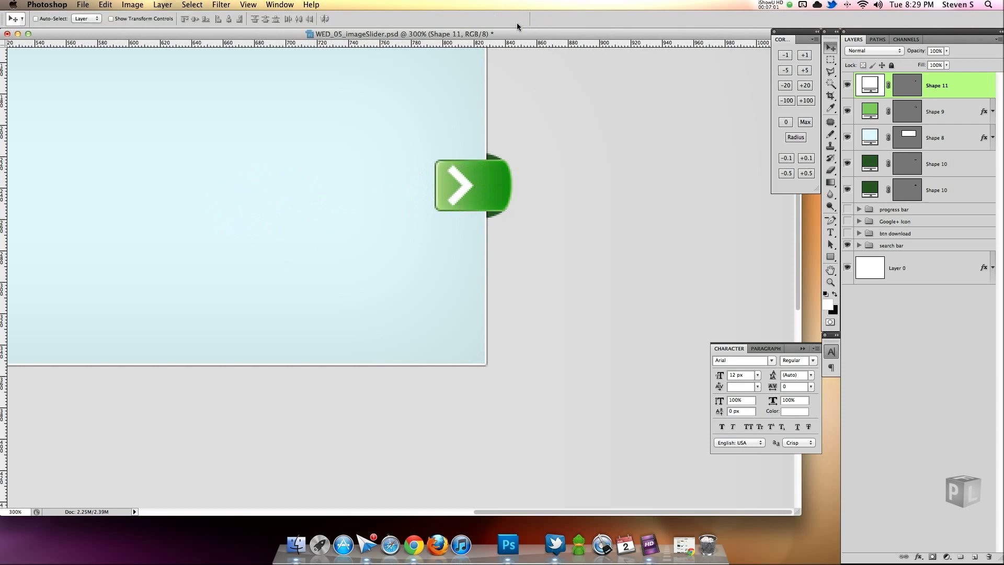
key("Right")
key("Right")
- Add an inner shadow to the chevron with Use Global Light turned off and the angle set to 0°
double_click(956, 93)
left_click(655, 193)
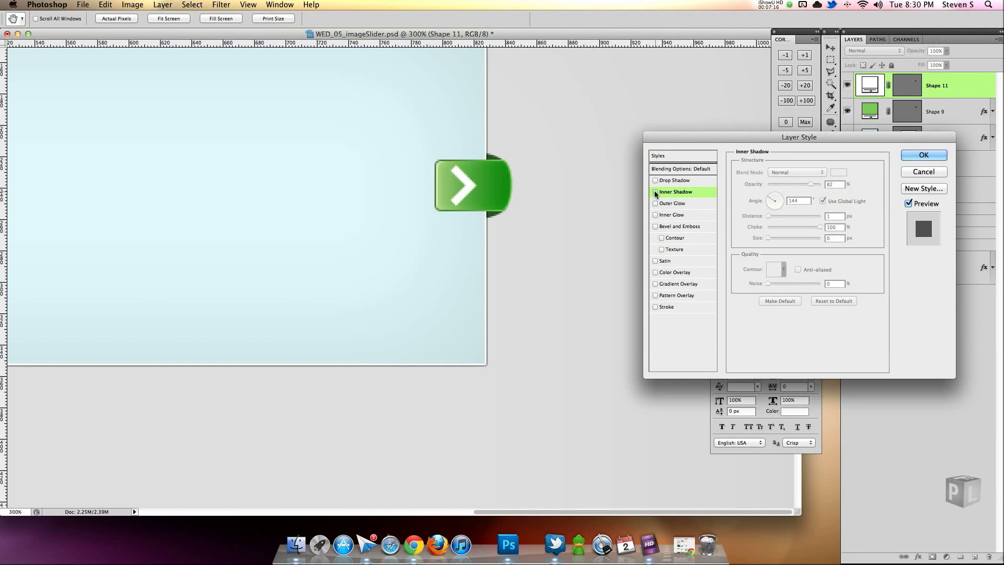
double_click(836, 216)
left_click(823, 201)
left_click(782, 199)
type("4")
type("0")
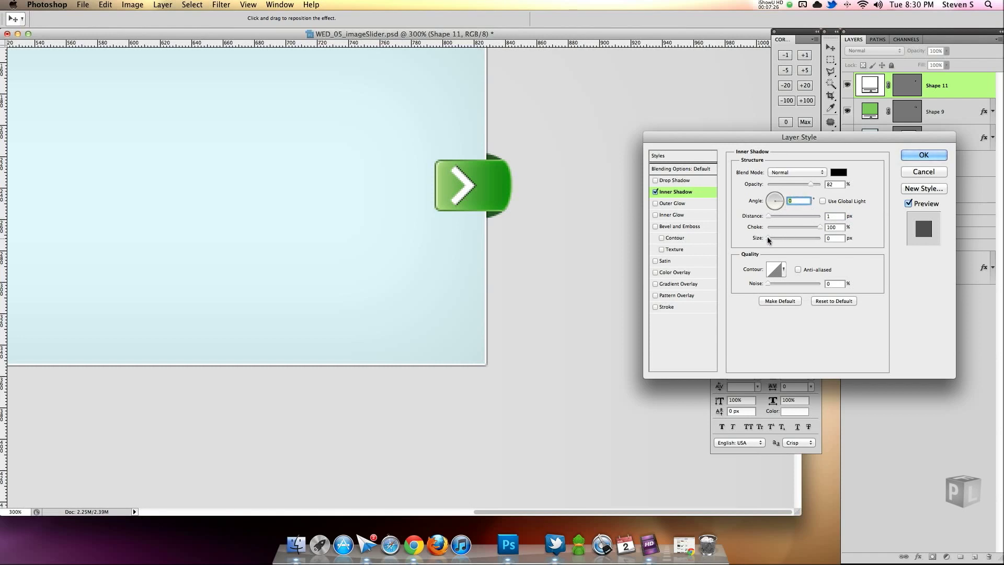
- Soften the chevron's inner shadow with choke 0%, size 3 px and opacity 51%
left_click_drag(795, 226, 769, 236)
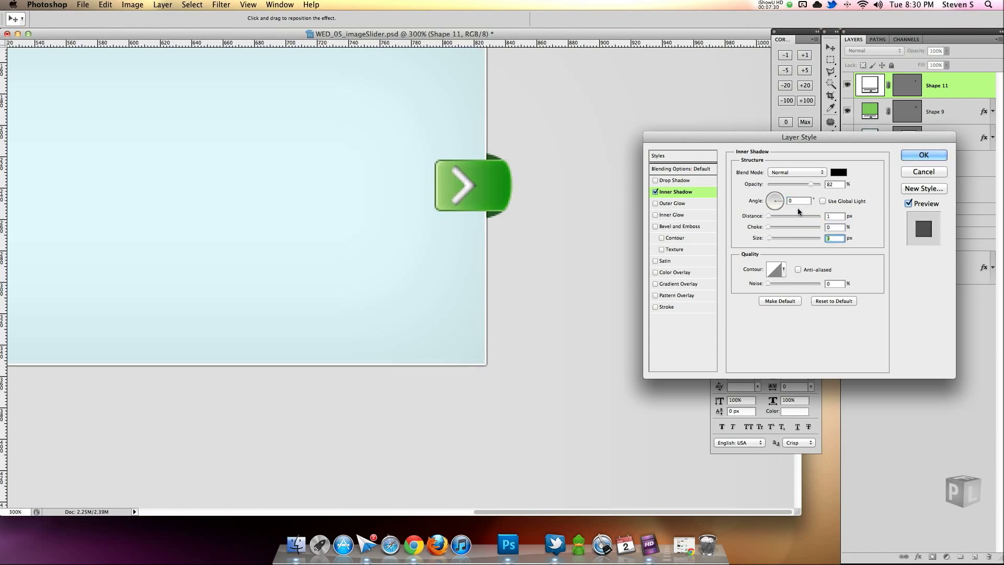
left_click(797, 185)
left_click_drag(797, 185, 794, 184)
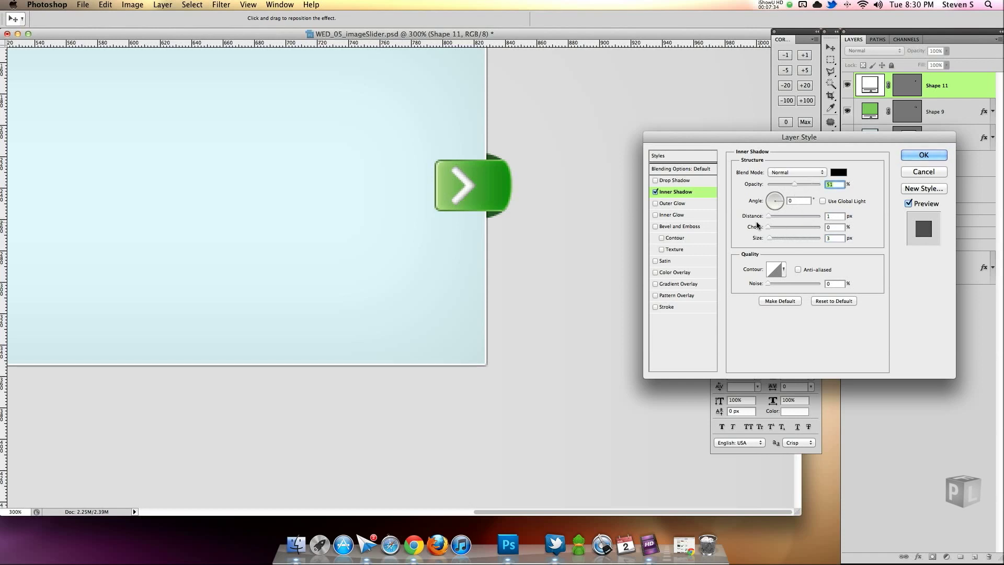
- Add a 1 px stroke to the chevron with Overlay blend mode and 31% opacity, and apply the layer style
left_click(655, 306)
left_click(668, 306)
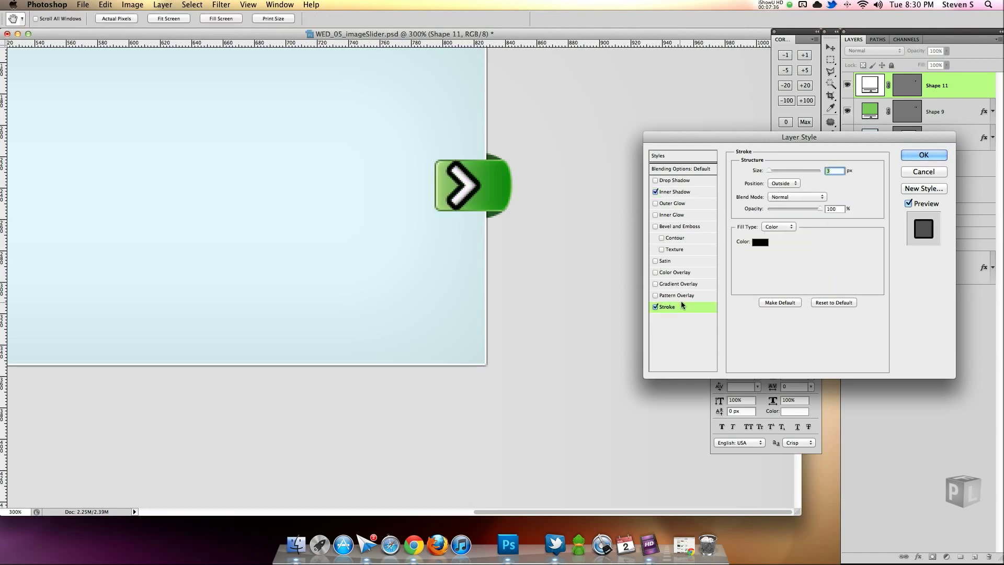
type("1")
left_click(787, 197)
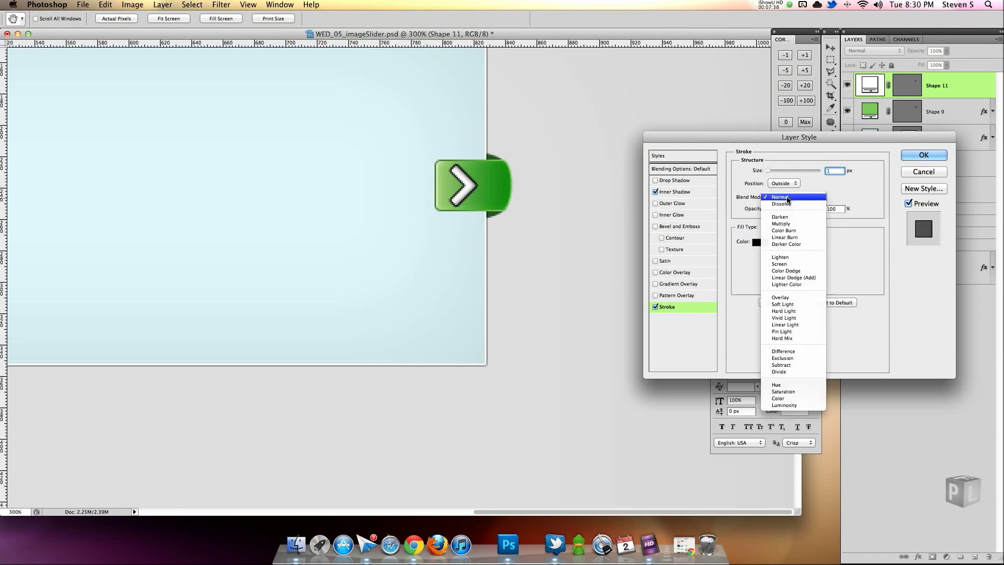
left_click(781, 297)
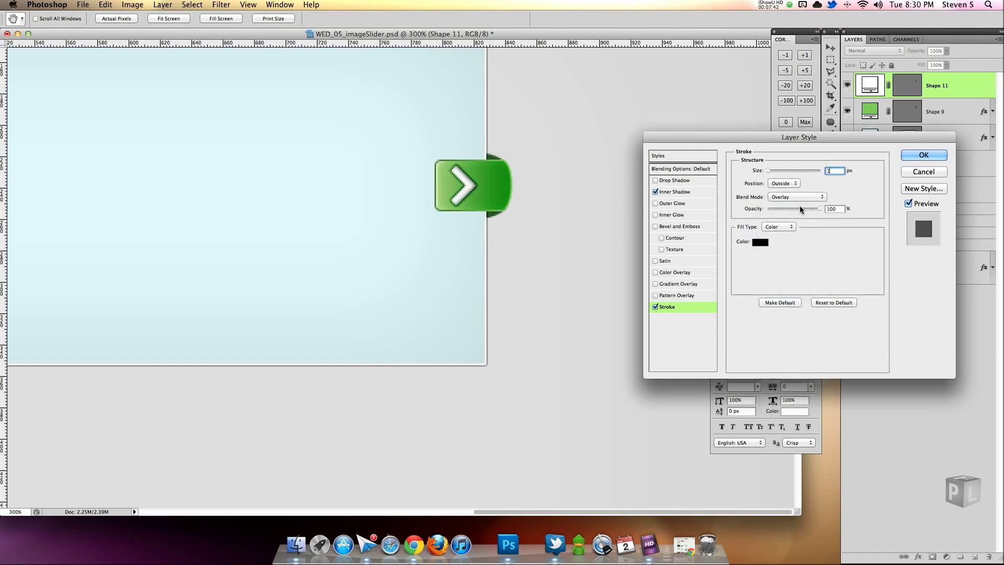
left_click_drag(800, 209, 784, 208)
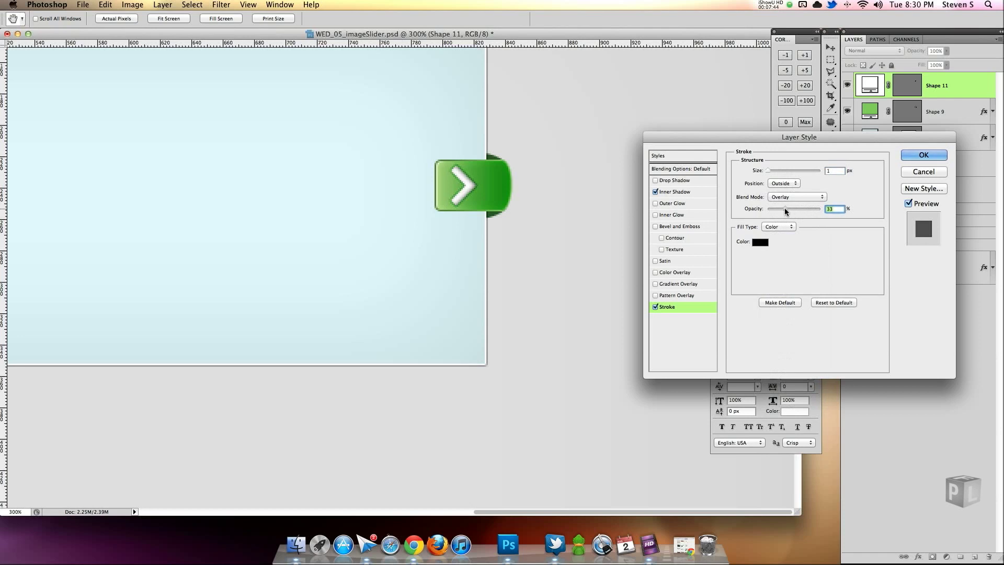
left_click(576, 223, "alt+super")
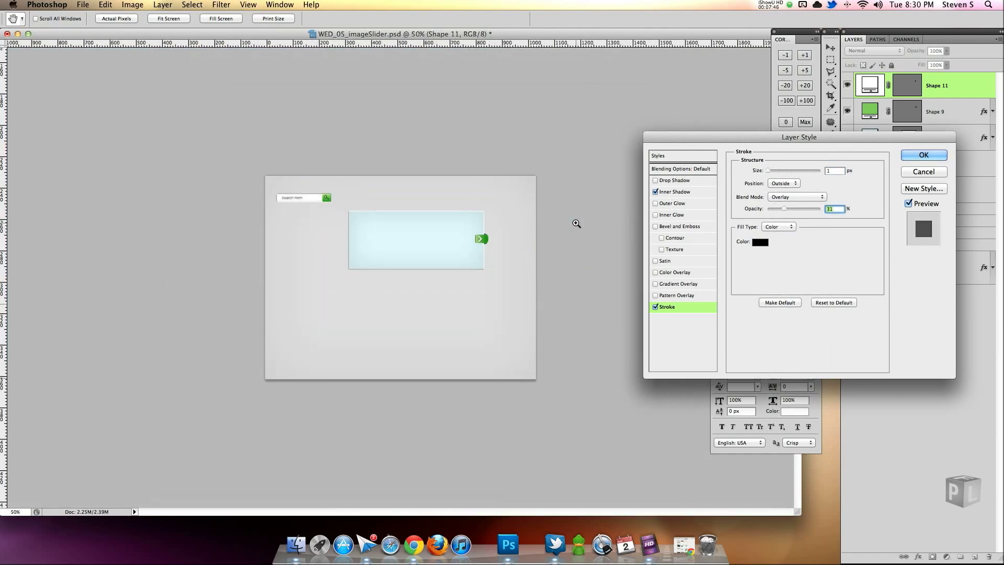
left_click(576, 223, "super")
left_click(576, 223, "super")
left_click_drag(449, 347, 366, 445)
left_click(923, 155)
- Sample the green button's hue for the chevron's fill and set it to the pale green e4fddf
double_click(869, 85)
left_click(571, 280)
left_click(231, 280)
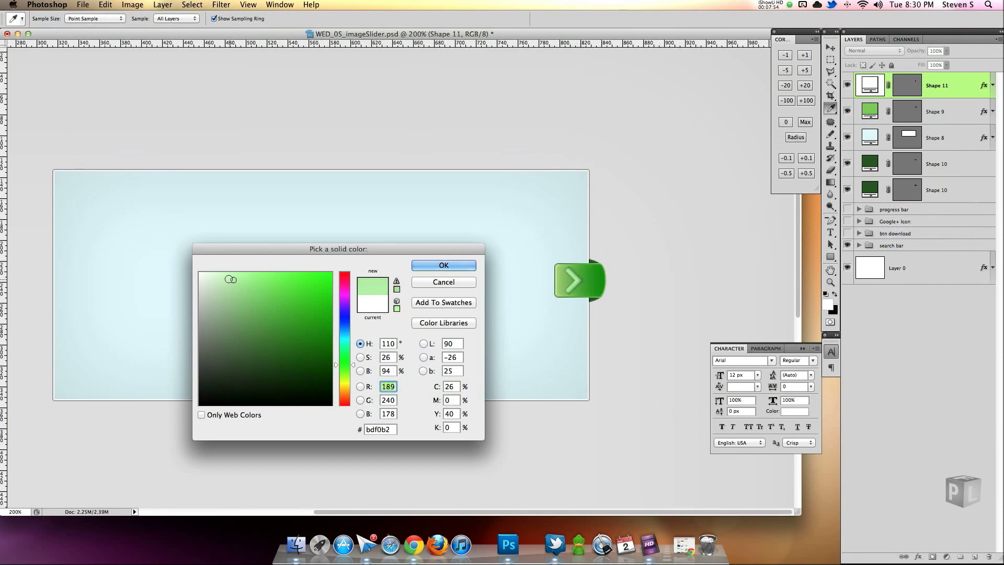
left_click(221, 271)
left_click(215, 273)
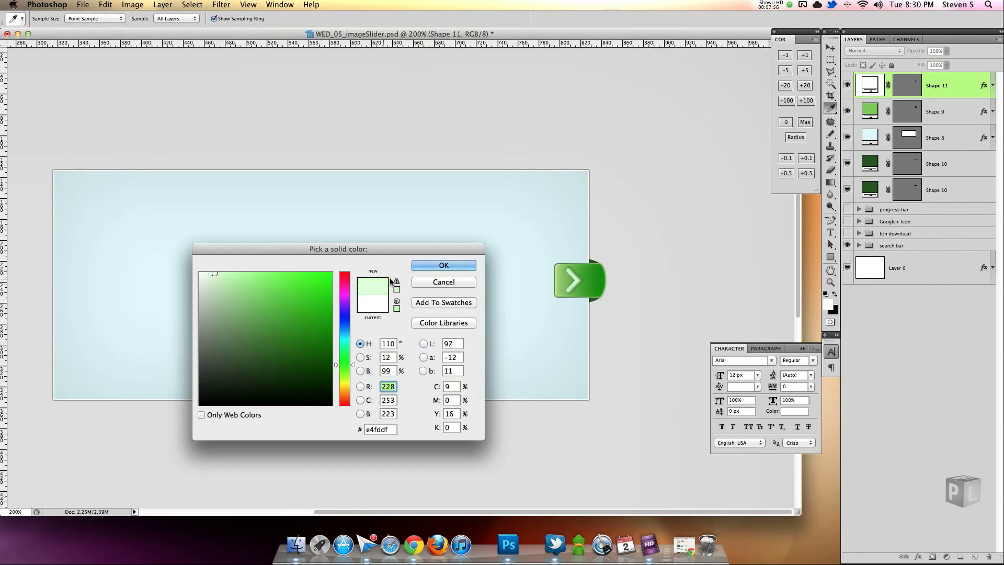
left_click(444, 265)
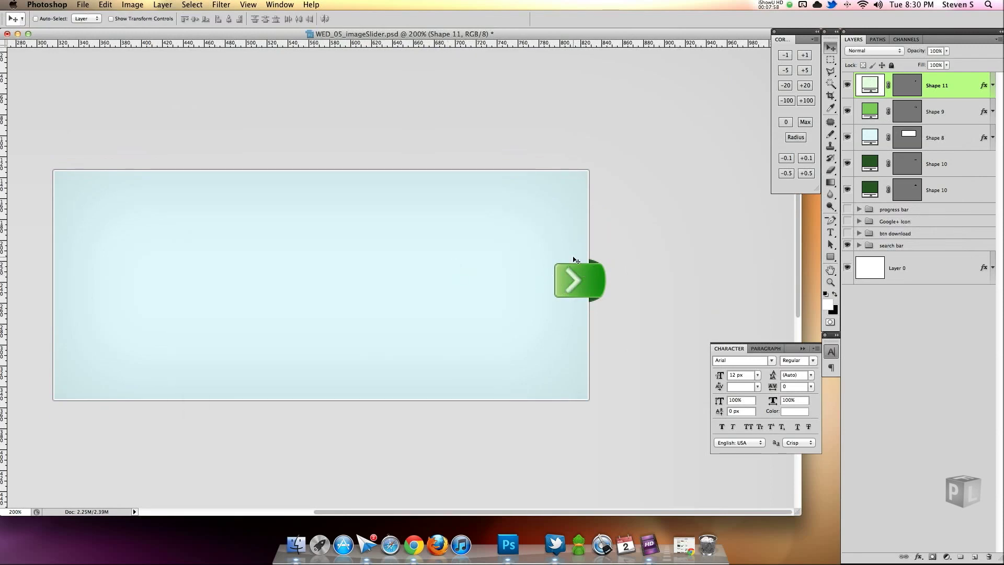
- Set the chevron's inner shadow to choke 100% and size 0 px, and apply the layer style
double_click(963, 95)
left_click(676, 191)
double_click(834, 227)
double_click(839, 239)
type("0")
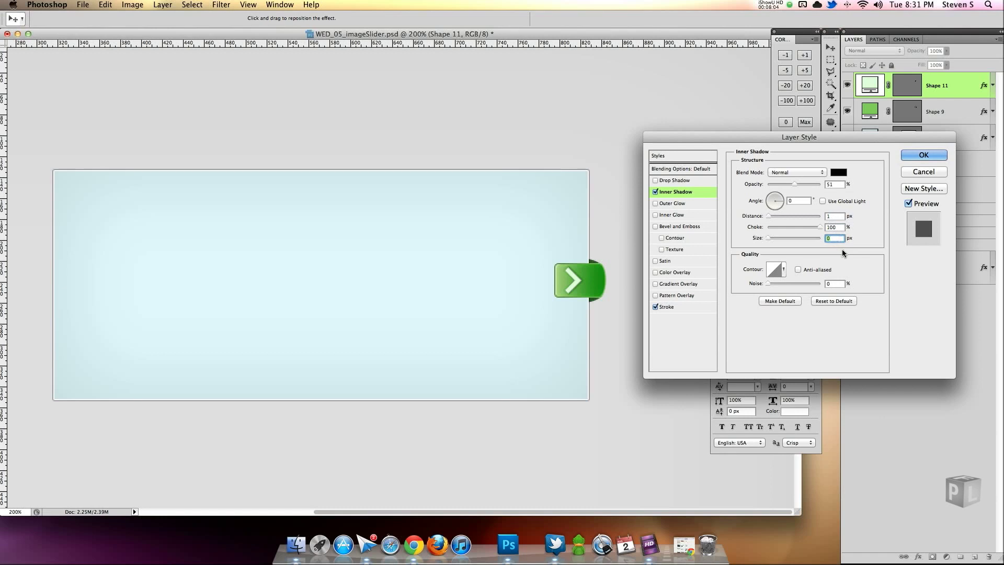
left_click(913, 155)
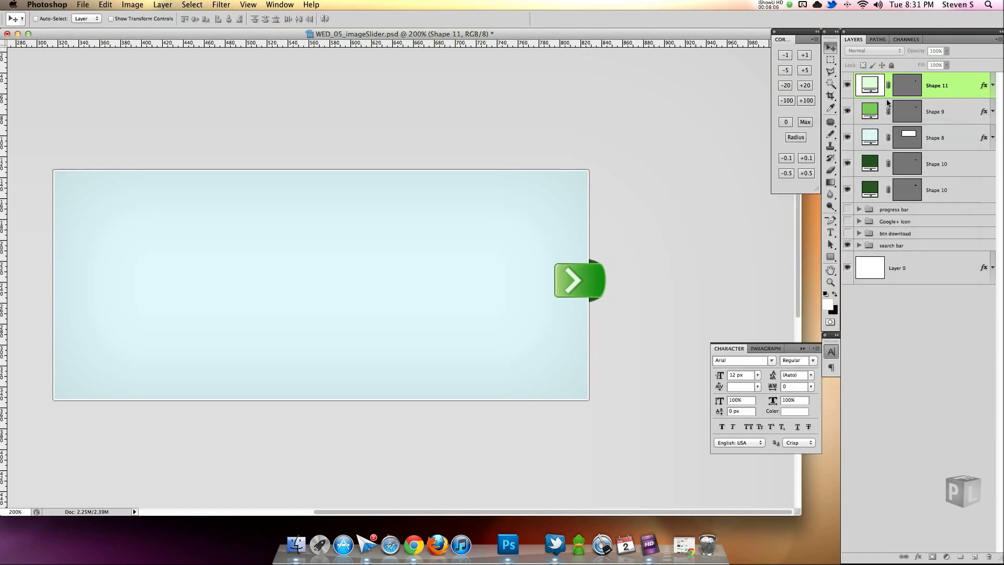
- Lighten the chevron's fill color to f2fef0
double_click(870, 86)
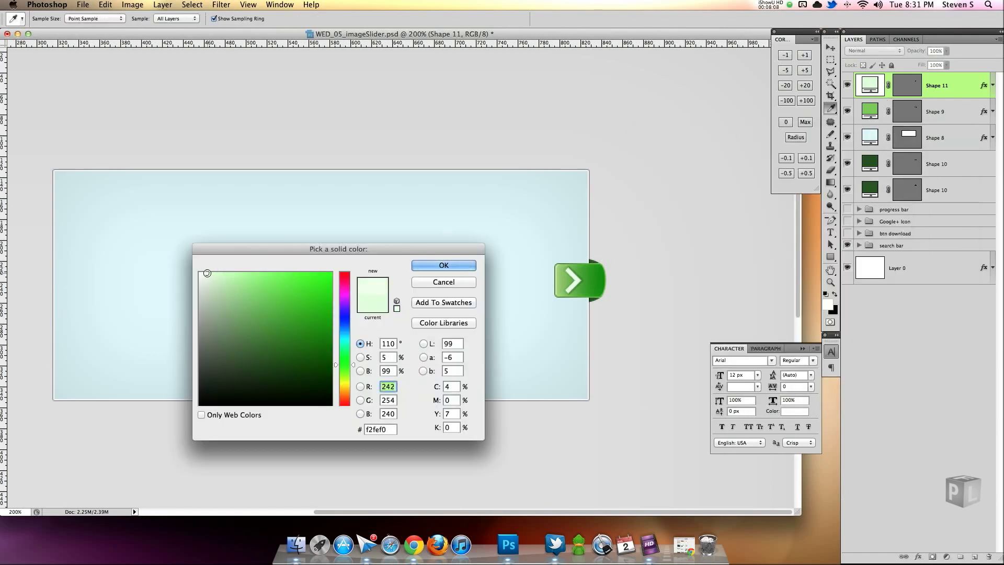
left_click(455, 265)
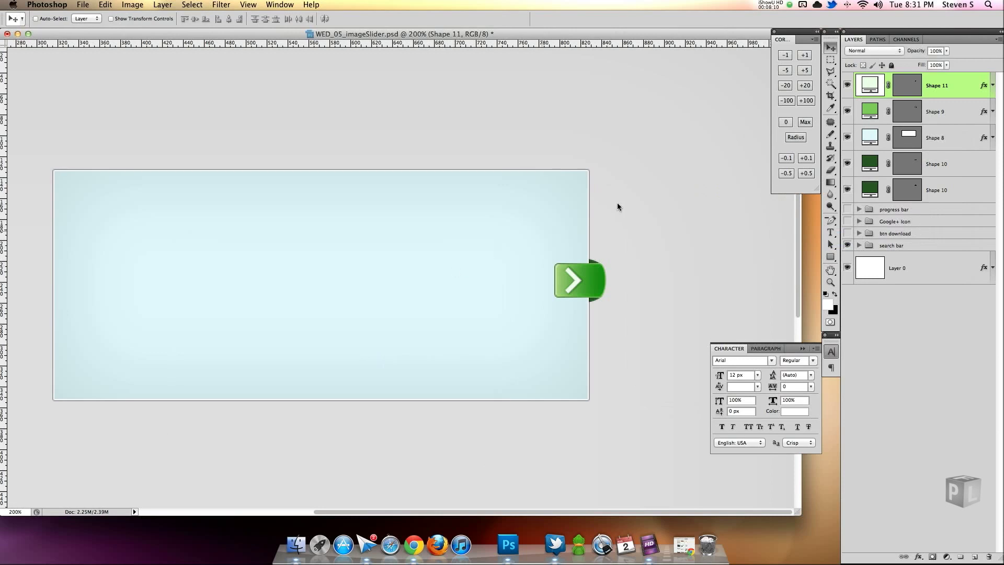
- Set the chevron's inner shadow opacity to 48% and enable an outer glow in its layer style
double_click(964, 96)
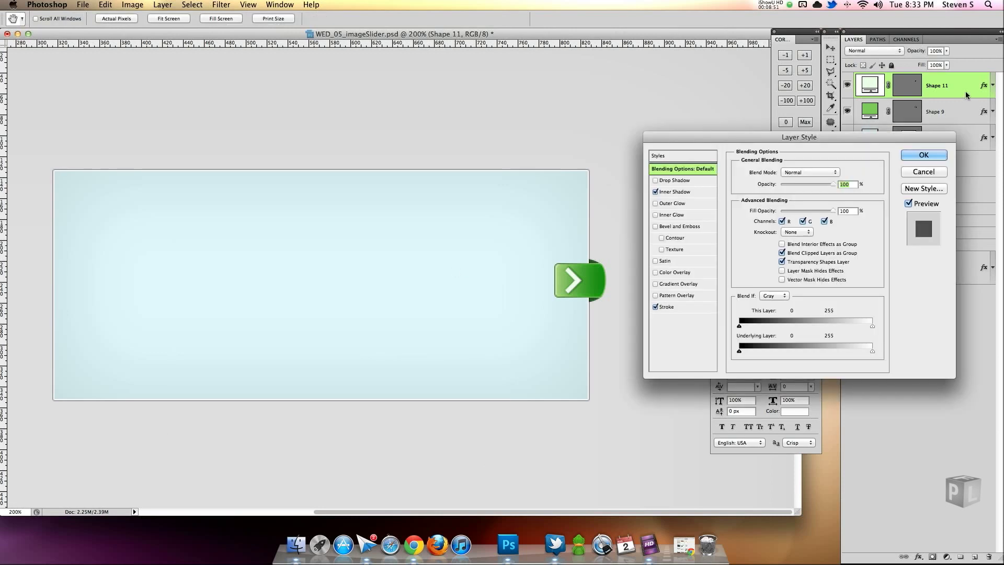
left_click(660, 194)
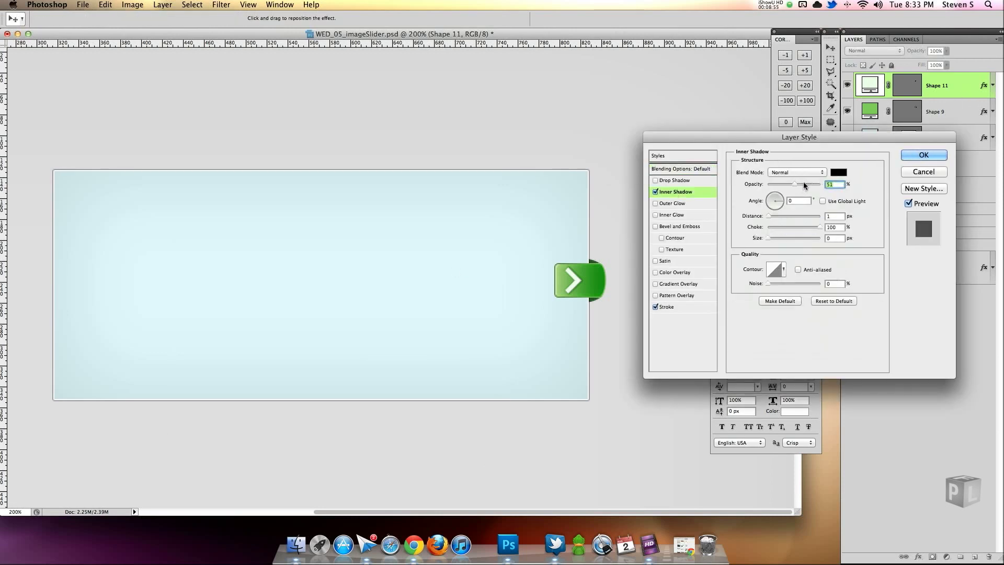
left_click_drag(796, 183, 801, 183)
left_click(655, 204)
left_click(674, 205)
left_click(683, 191)
mouse_move(803, 184)
left_mouse_down()
mouse_move(782, 181)
mouse_move(793, 183)
mouse_move(775, 209)
mouse_move(724, 212)
left_mouse_up()
- Change the chevron's stroke color to white ffffff and its opacity to 45%, toggling the stroke to compare the effect
left_click(667, 306)
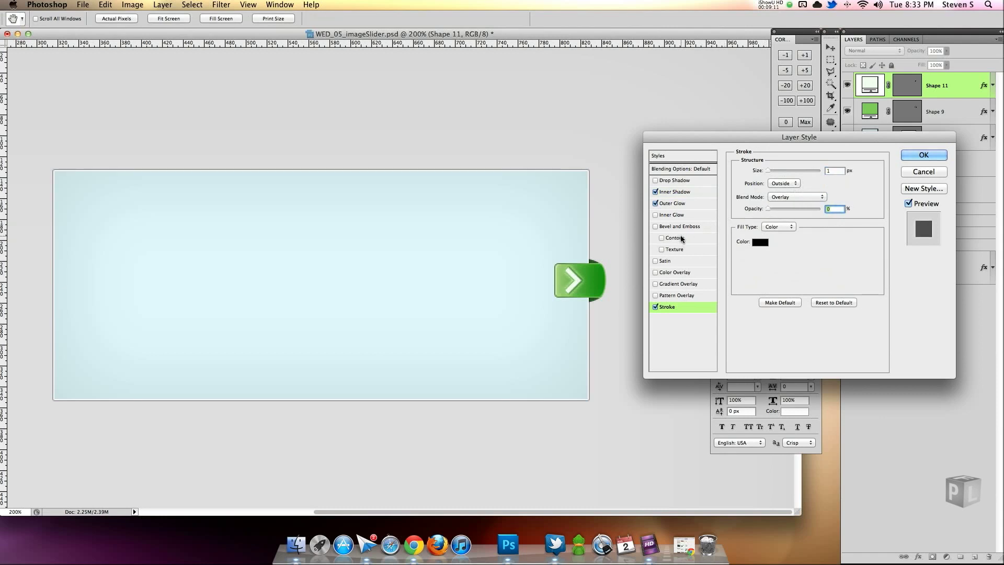
left_click(760, 241)
left_click_drag(235, 309, 200, 272)
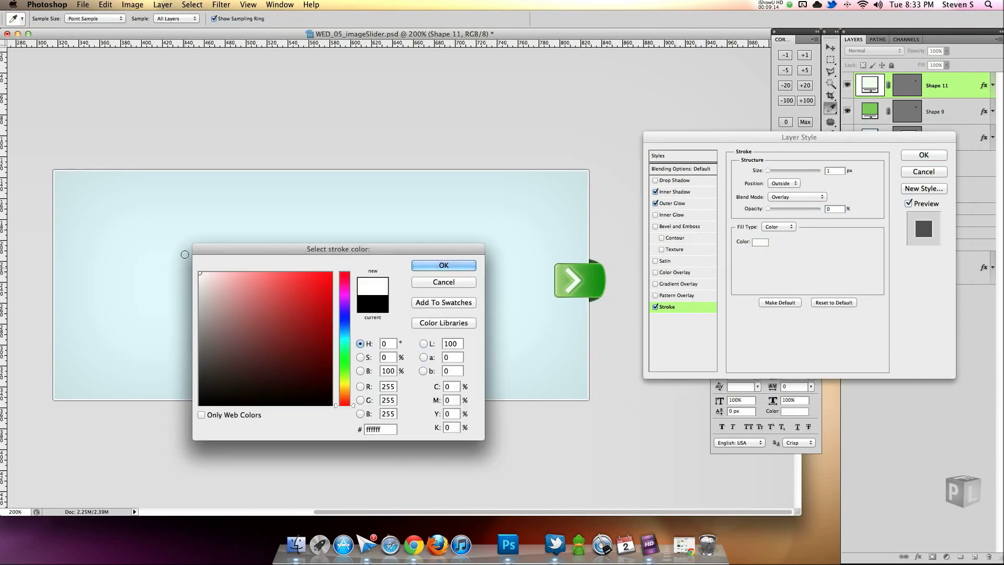
left_click(444, 265)
left_click_drag(768, 209, 827, 211)
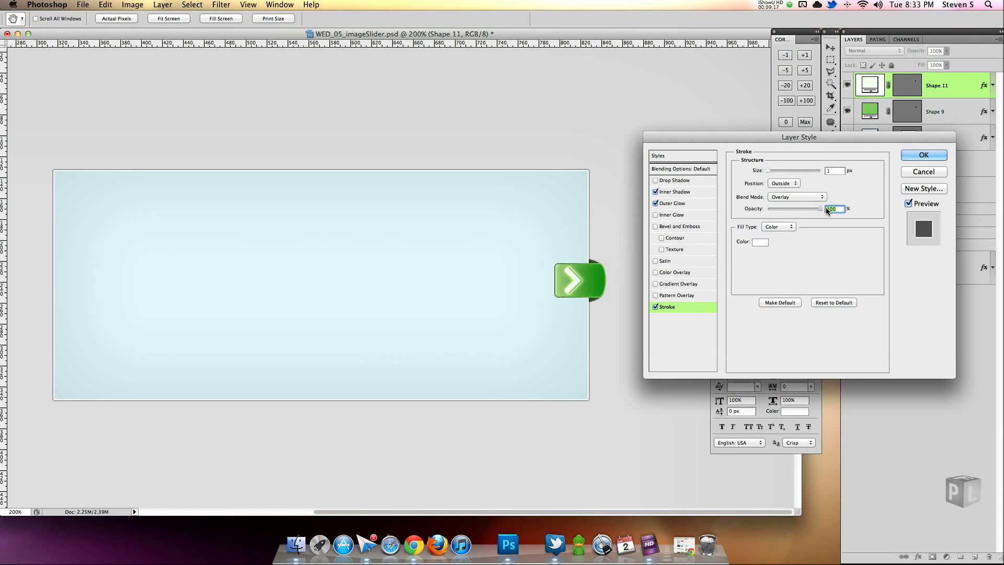
left_click(791, 210)
left_click(655, 307)
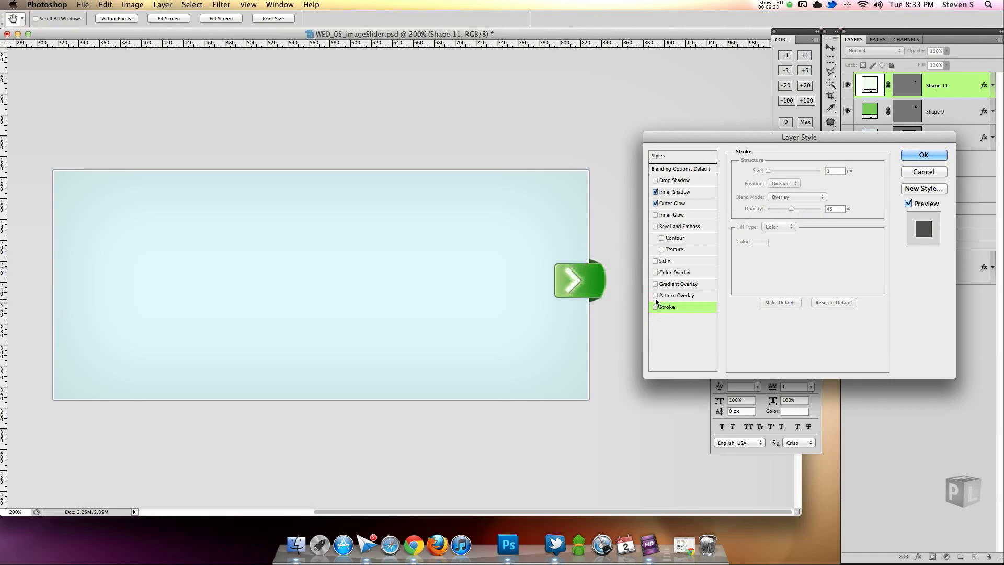
left_click(655, 308)
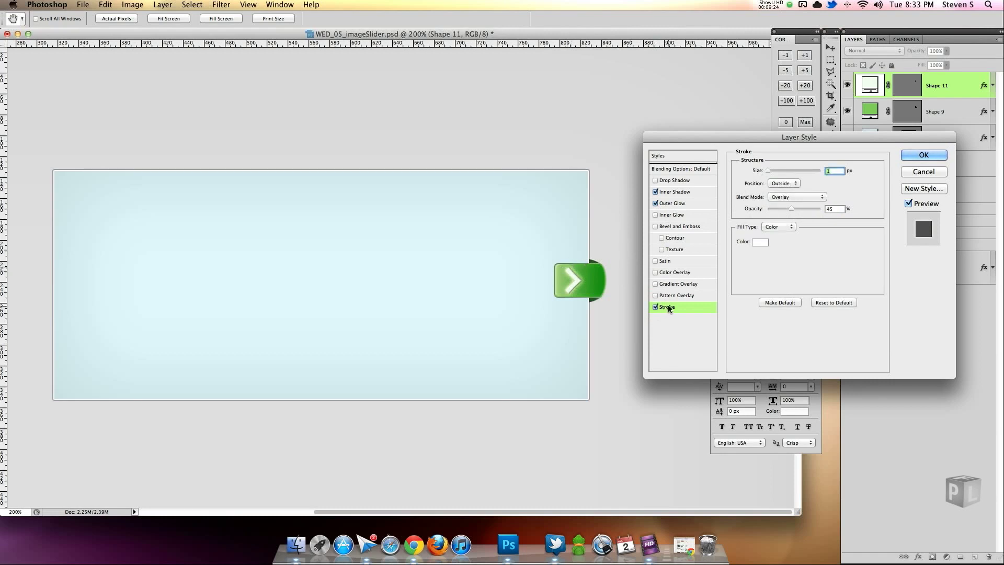
- Switch the chevron's stroke from a solid color to a linear black-to-white gradient fill
left_click(760, 241)
left_click_drag(220, 387, 164, 424)
left_click(443, 265)
left_click(781, 229)
left_click(781, 233)
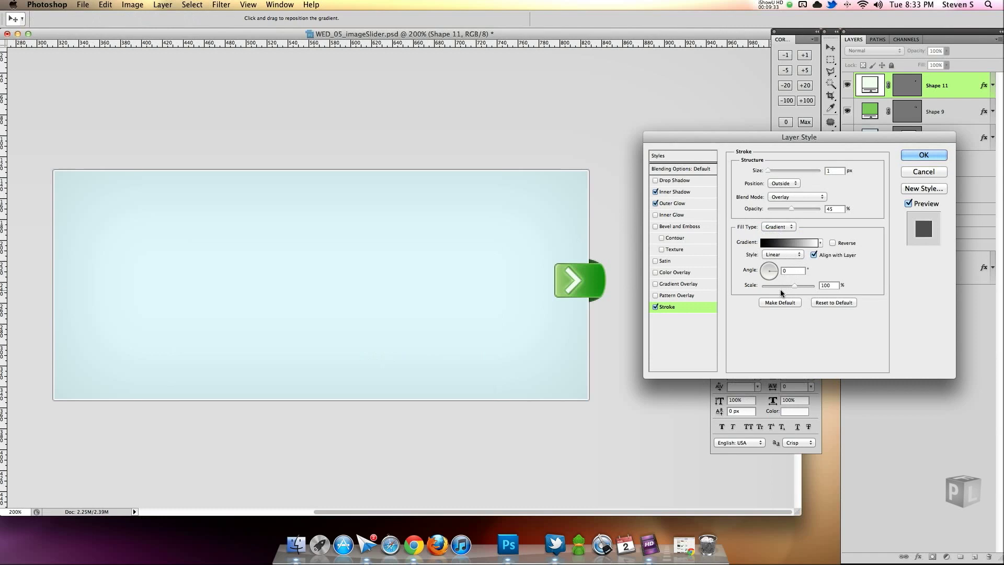
- Reduce the chevron's outer glow opacity to 53% and apply the layer style
left_click(680, 204)
left_click_drag(807, 184, 792, 183)
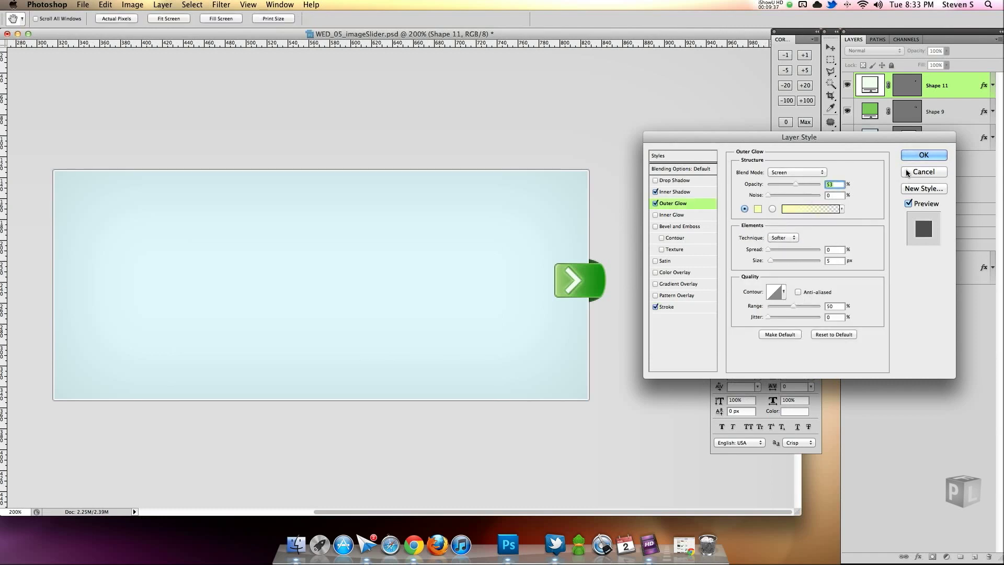
key("Return")
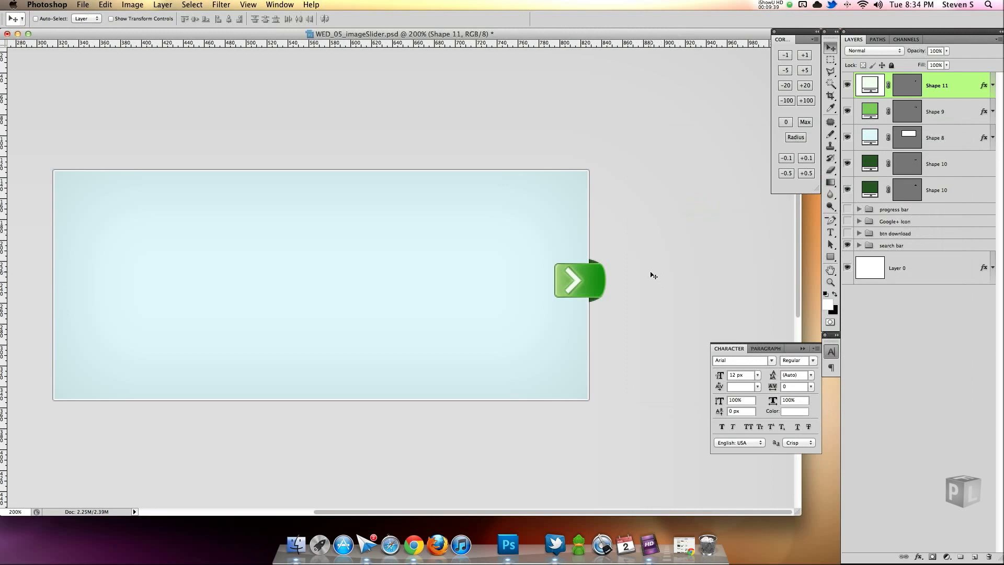
- Review the chevron's inner shadow, outer glow and stroke settings in its layer style
key("super+minus")
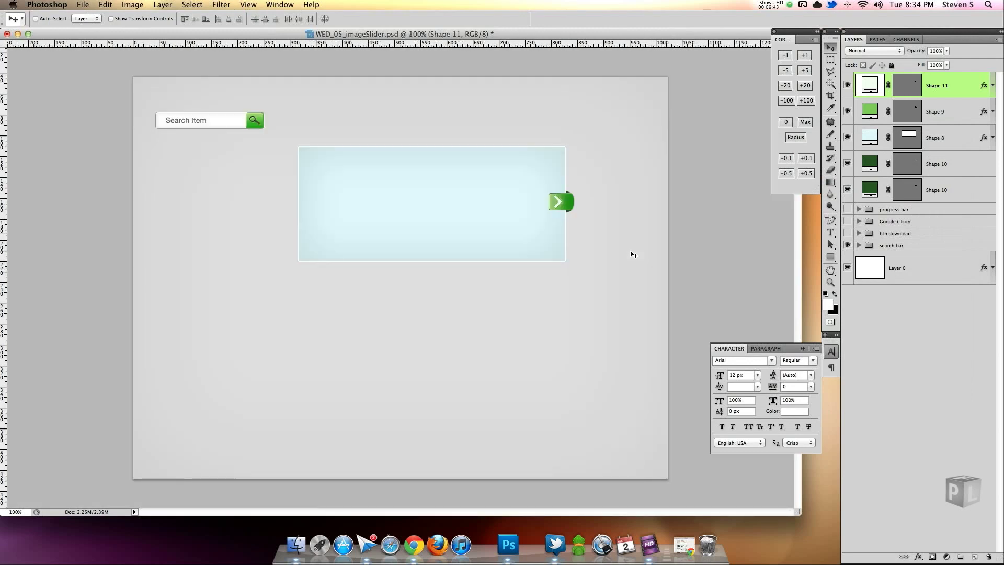
left_click(968, 191, "shift")
double_click(963, 94)
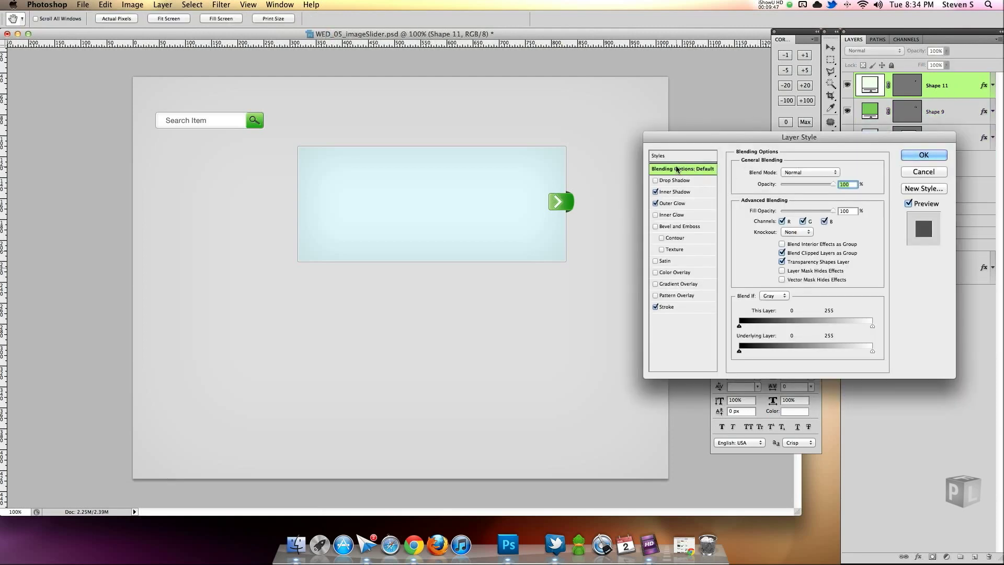
left_click(686, 192)
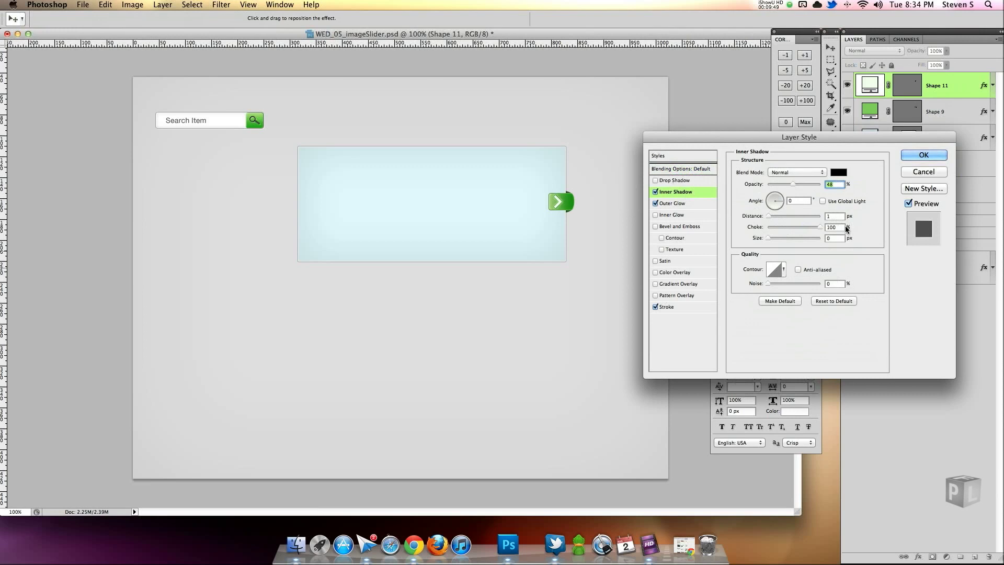
key("Up")
key("Up")
left_click(698, 204)
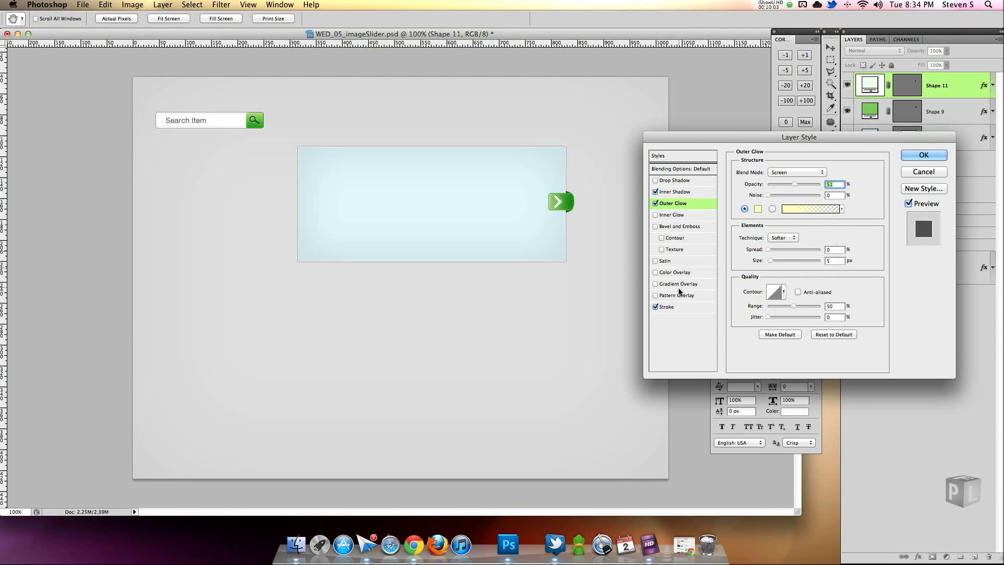
left_click(677, 309)
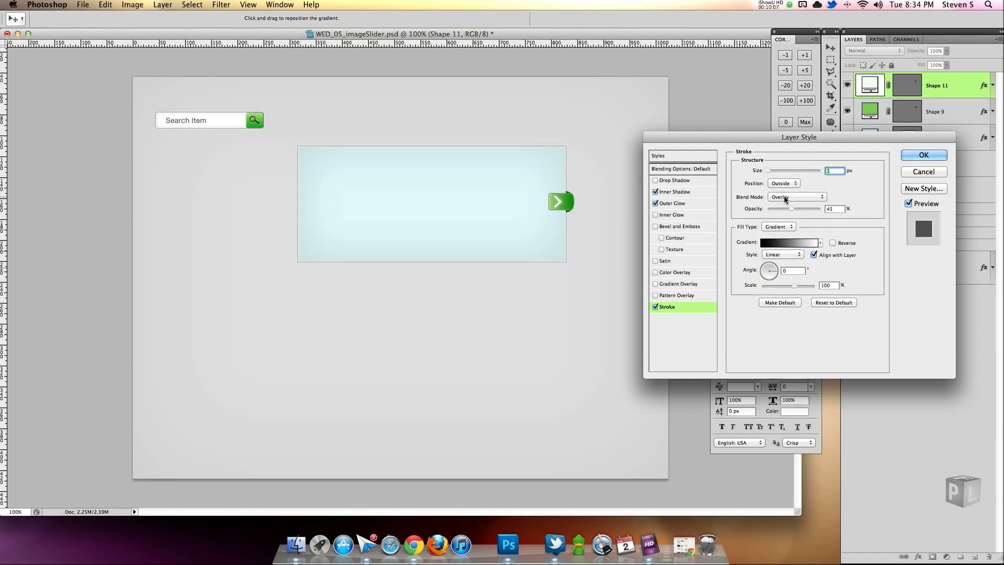
left_click(835, 209)
left_click(938, 157)
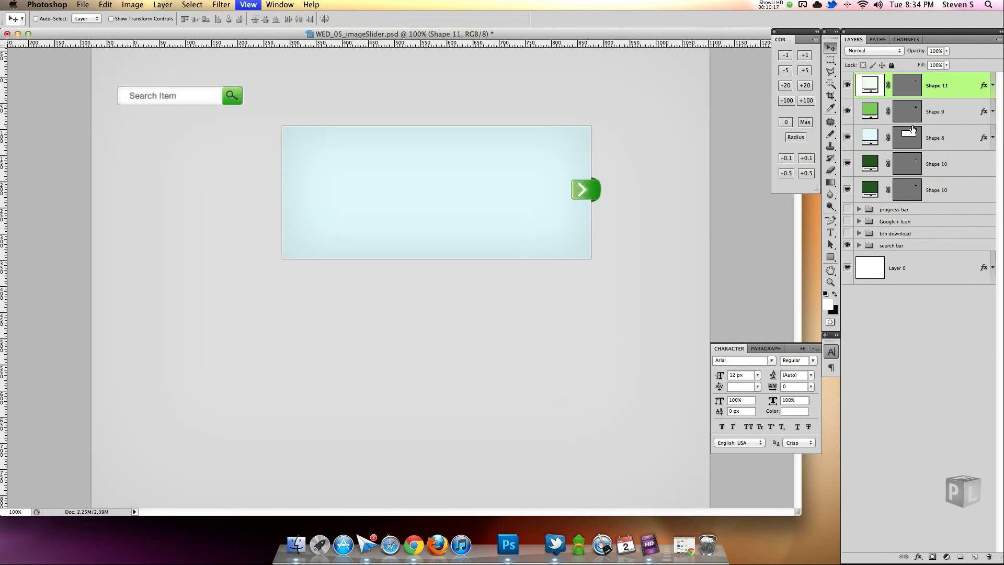
- Copy the ellipse path of the lower dark green fold behind the button from the upper Shape 10 layer
key("super+plus")
key("super+plus")
left_click_drag(560, 198, 406, 276)
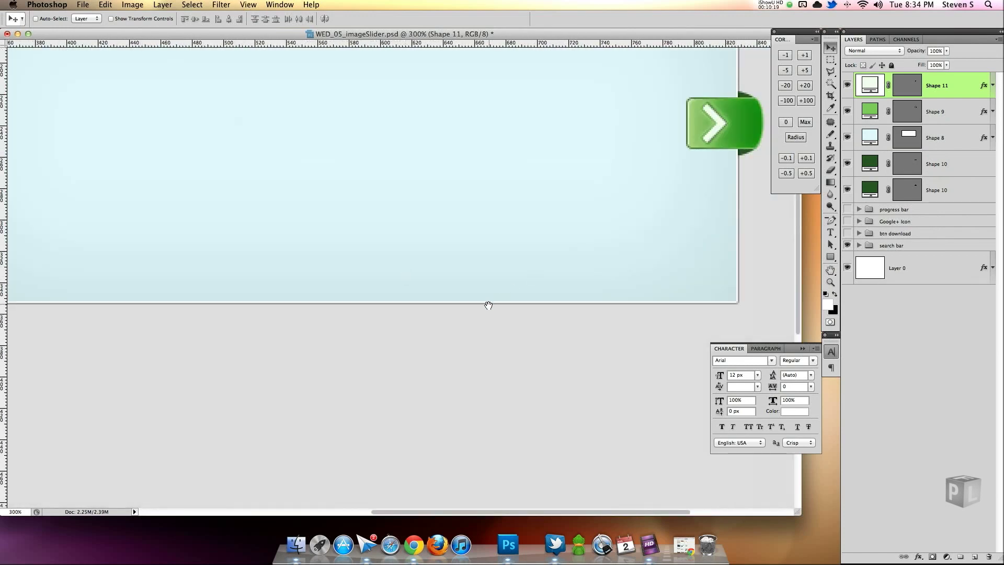
left_click_drag(688, 168, 582, 344)
left_click(904, 163)
left_click(848, 164)
left_click(848, 164)
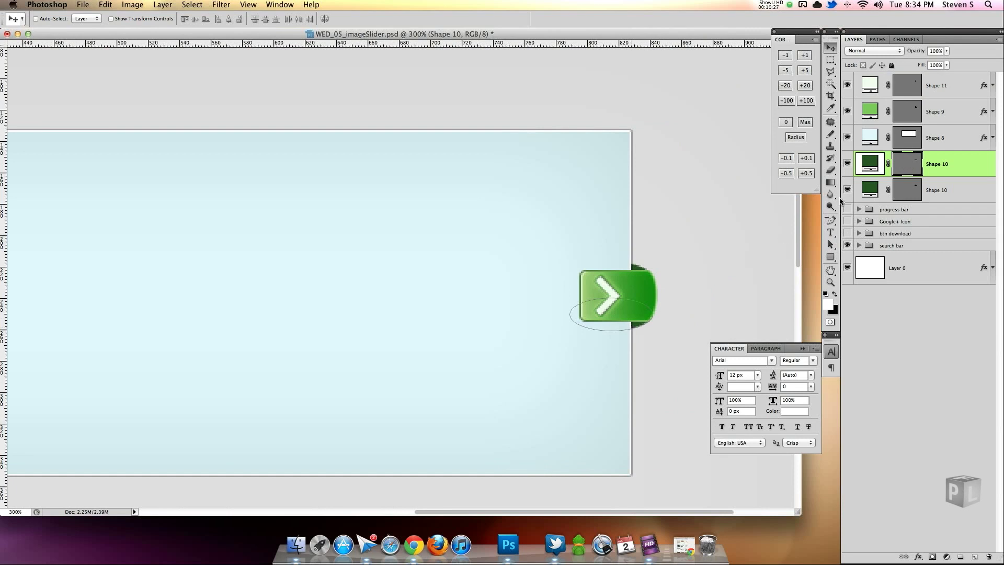
left_click(831, 245)
left_click(621, 329)
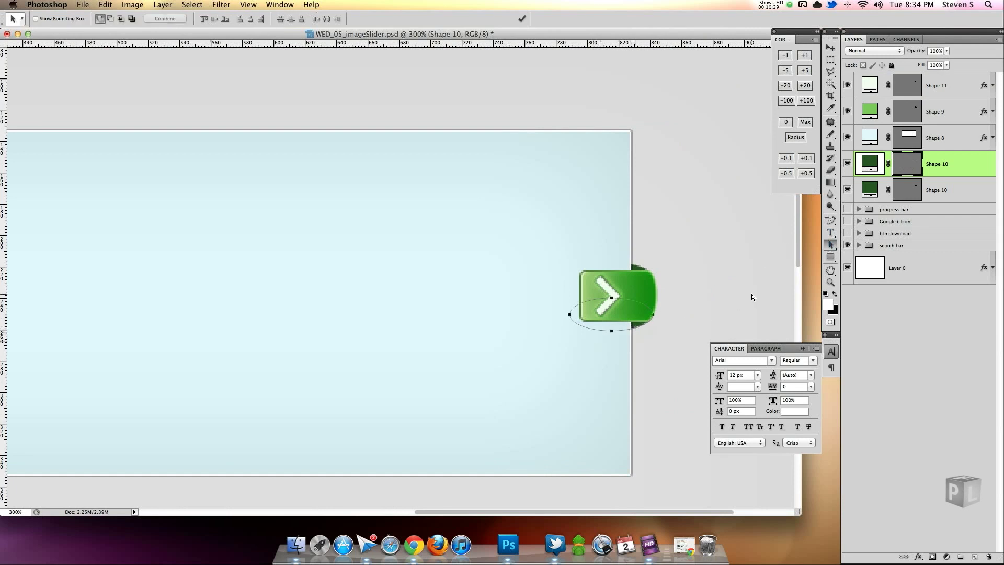
key("super+c")
- Paste the ellipse path into the other Shape 10 layer and delete the duplicate Shape 10 layer
left_click(907, 195)
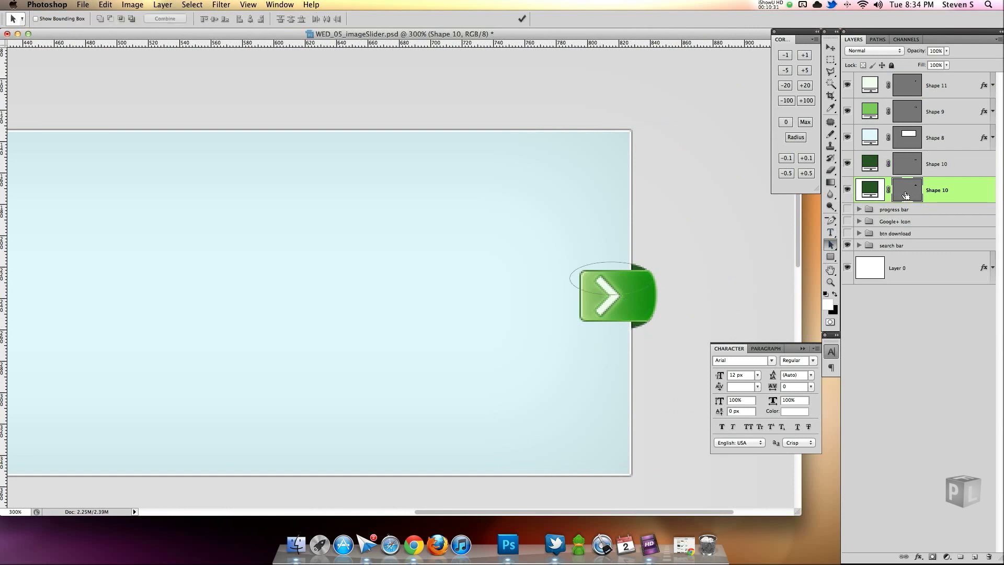
key("super+v")
left_click(847, 163)
left_click_drag(963, 192, 988, 557)
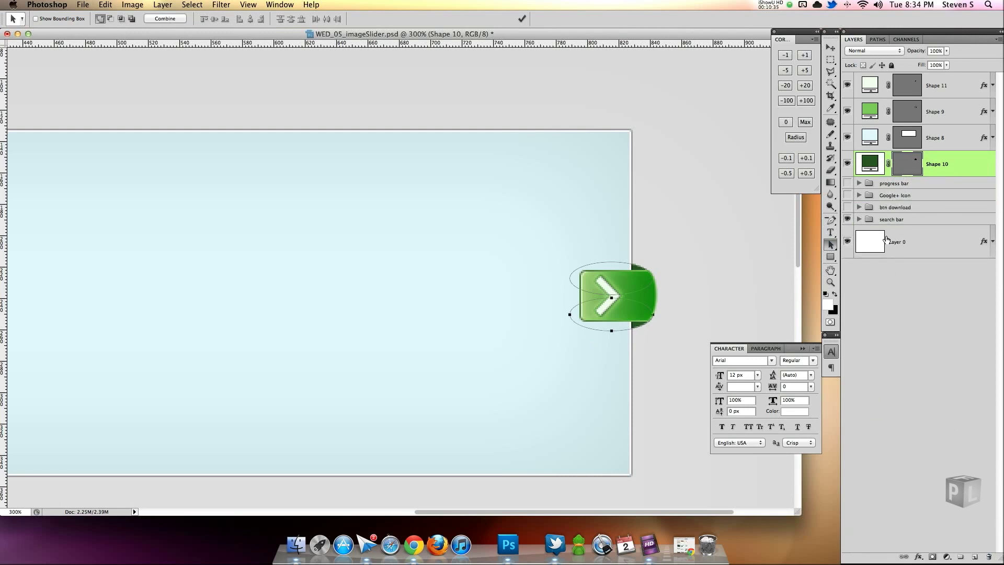
- Hide the chevron and button layers and draw a rectangle over the ellipses, ending at the panel's right edge
left_click(907, 138)
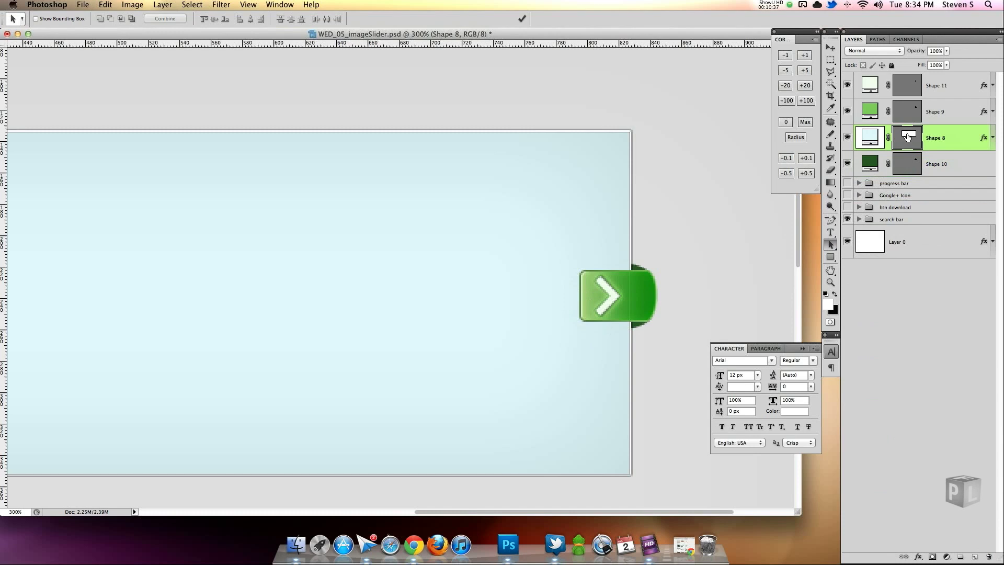
left_click(914, 163)
left_click_drag(848, 115, 845, 100)
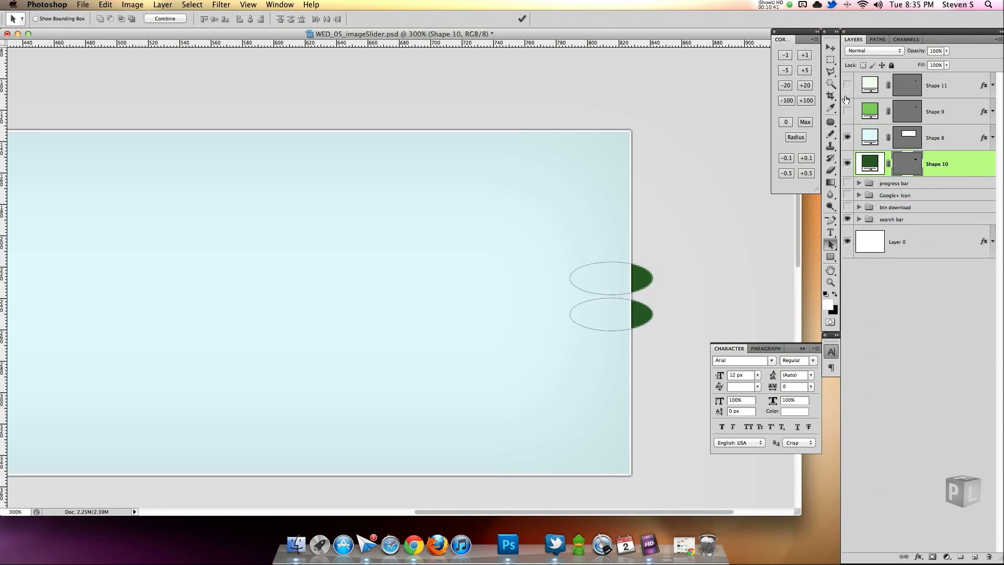
left_click(830, 257)
left_click_drag(539, 217, 631, 358)
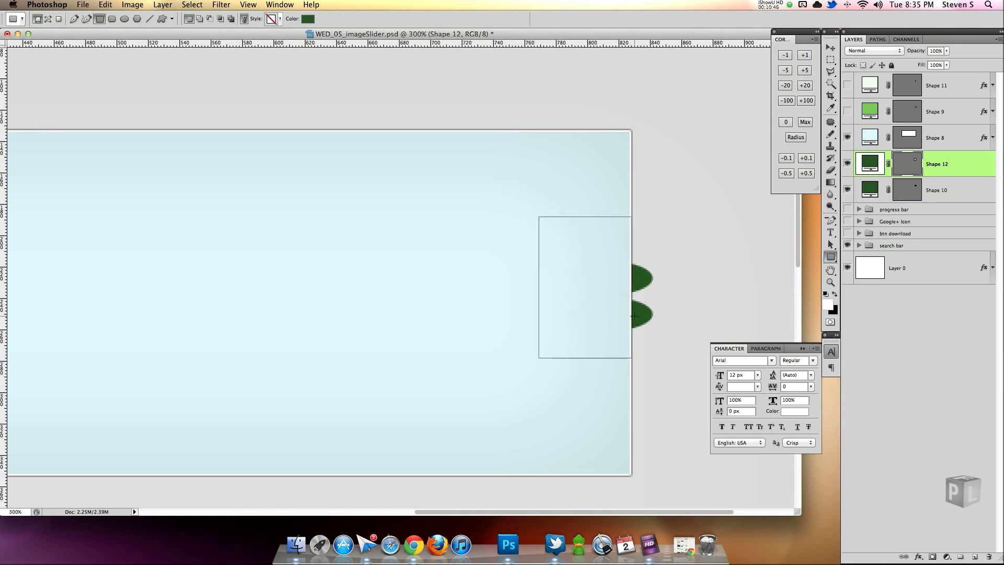
- Move the dark green rectangle and ellipse layers above the light blue panel layer
left_click(210, 18)
left_click(946, 190, "shift")
left_click_drag(946, 190, 852, 122)
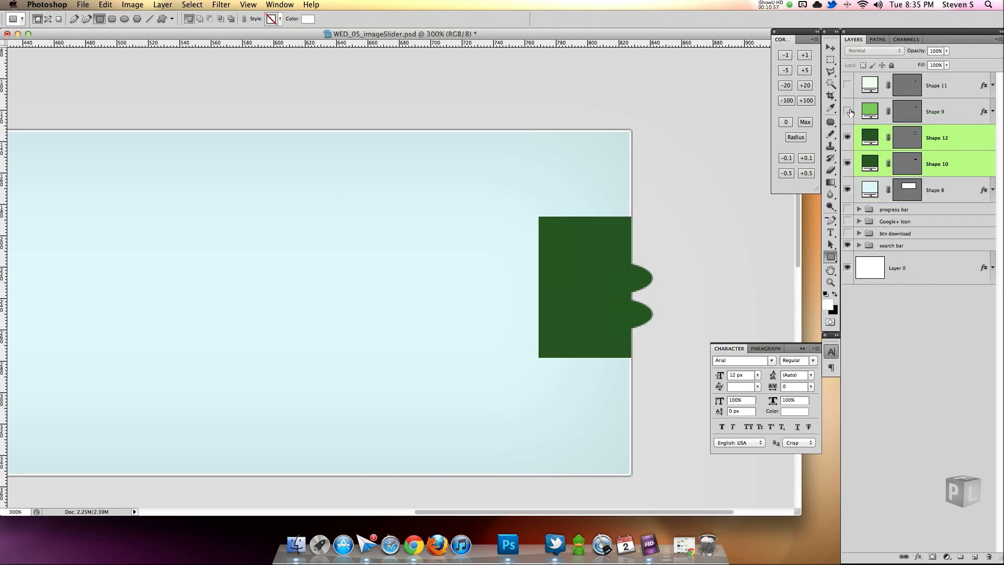
- Copy the rectangle's path into the Shape 10 ellipse layer and subtract it from the ellipses
left_click(831, 245)
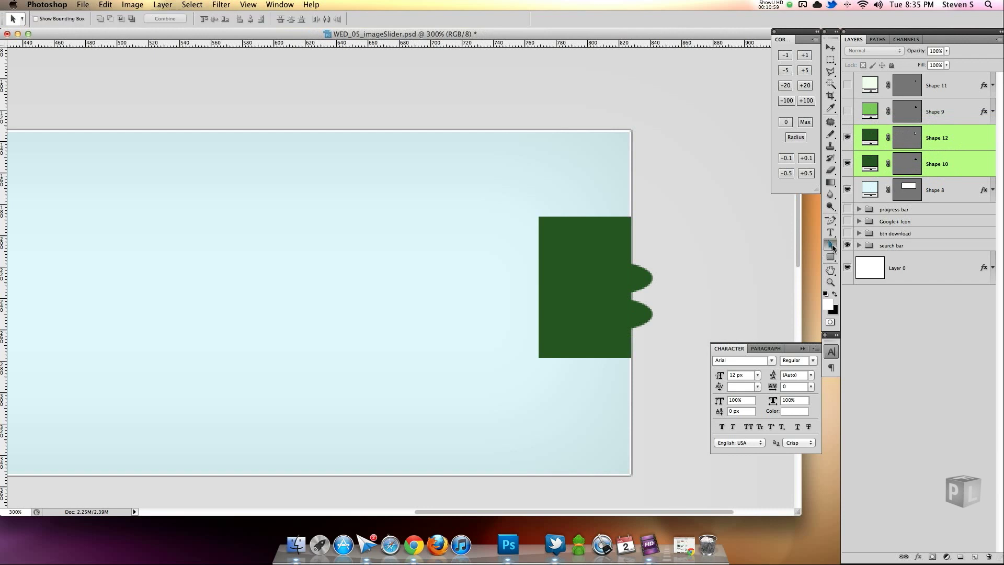
left_click(848, 137)
left_click(848, 137)
left_click(913, 138)
left_click(626, 230)
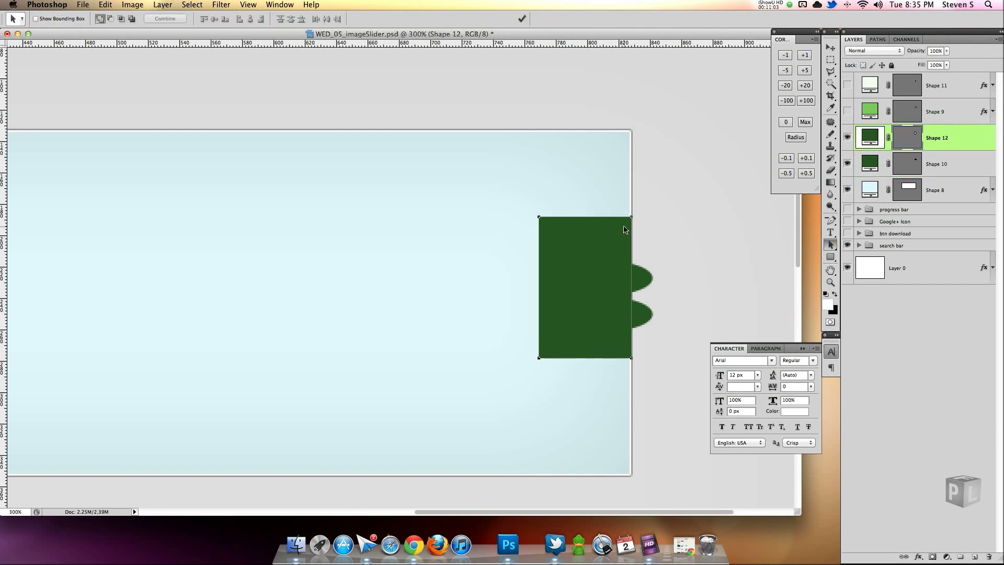
left_click(906, 166)
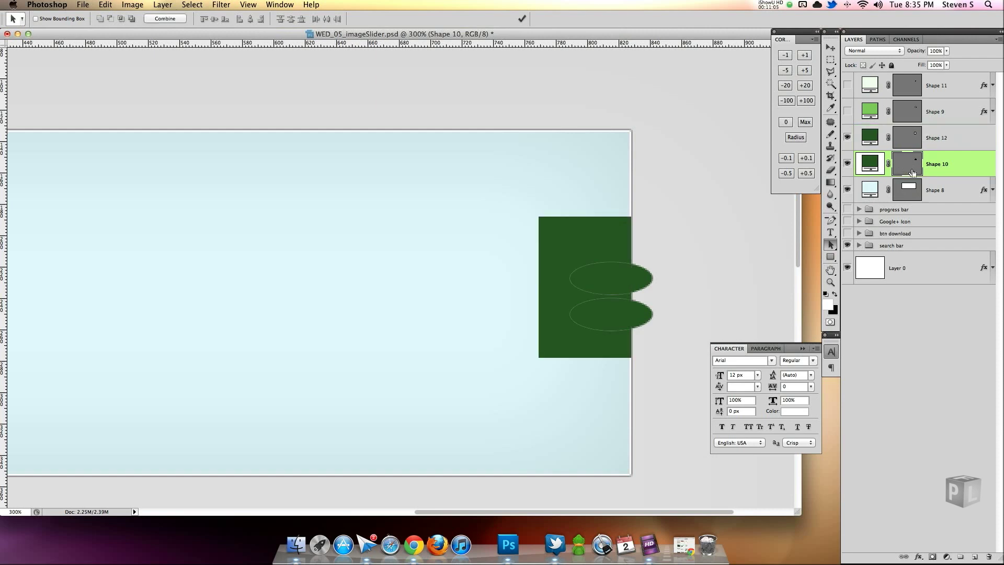
key("super+v")
left_click(848, 137)
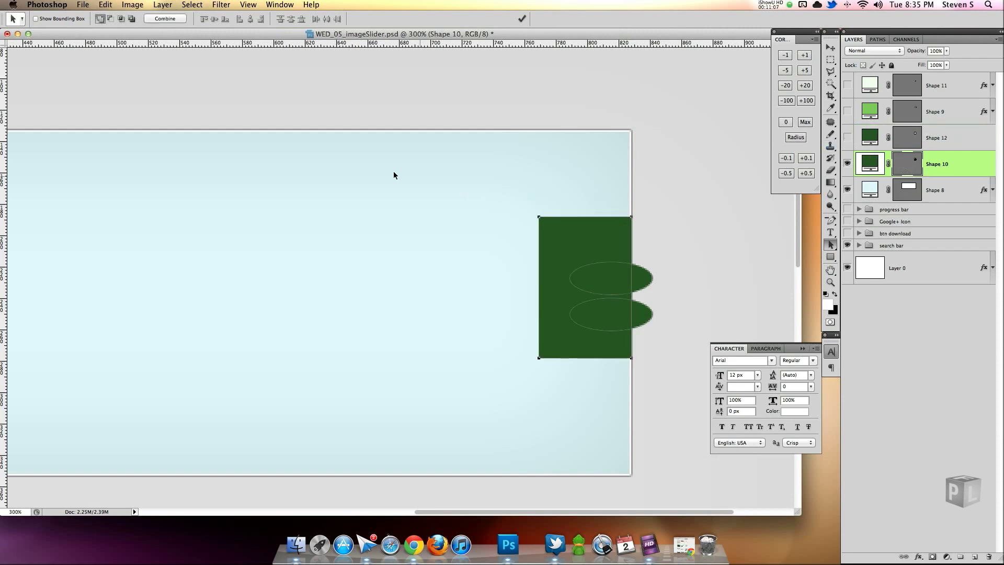
left_click(112, 21)
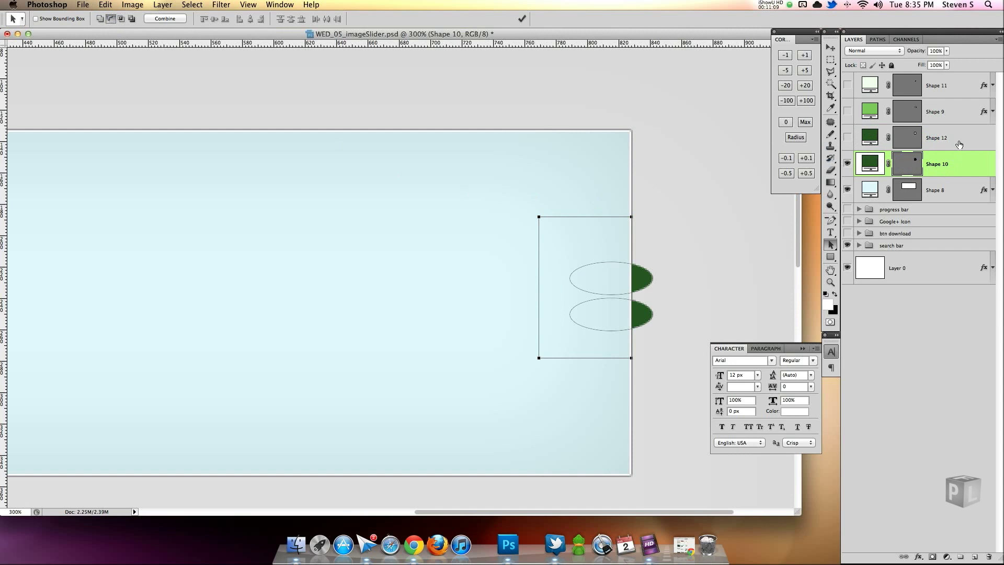
- Delete the leftover Shape 12 rectangle layer and show the button and chevron layers again
left_click_drag(957, 142, 988, 557)
left_click(847, 111)
left_click(847, 85)
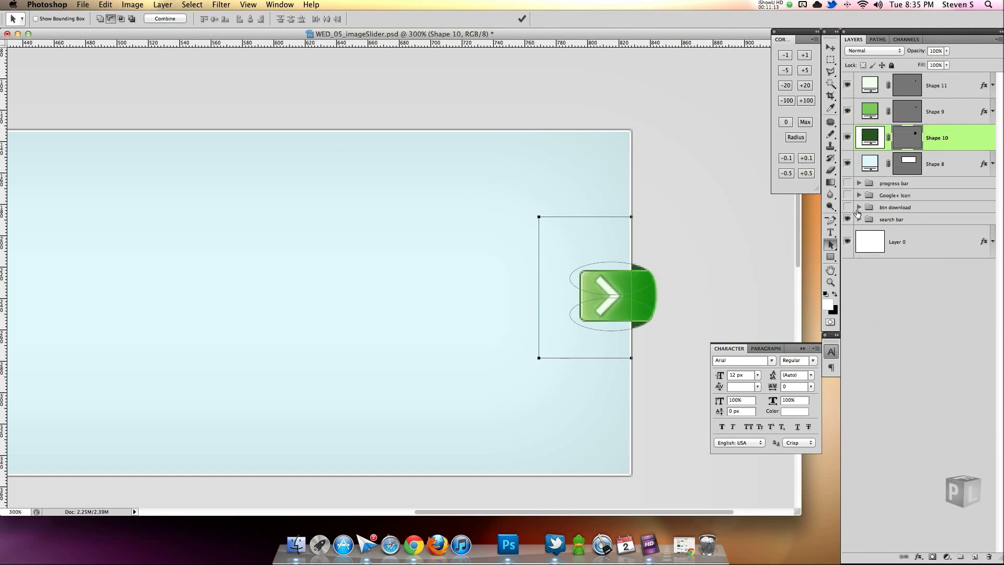
- Group the chevron, green button and dark fold layers and name the group "arrow right"
left_click(960, 93, "shift")
key("super+g")
double_click(890, 78)
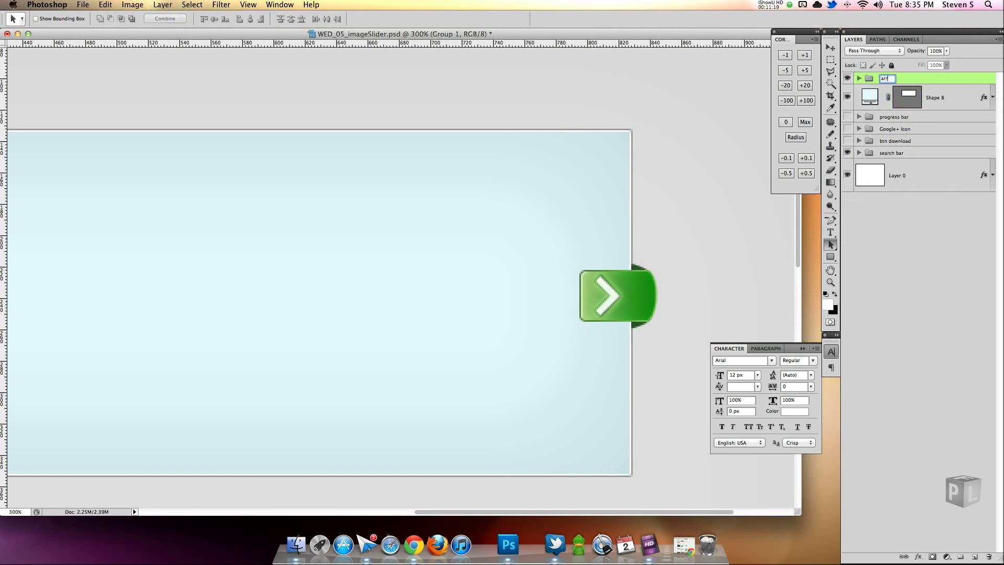
type("arrow right")
key("Return")
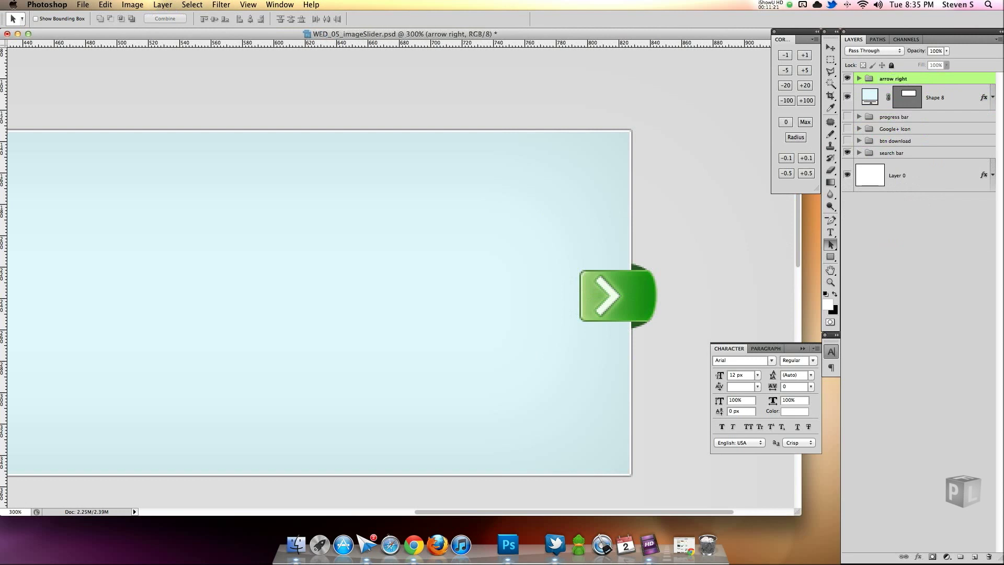
- Rename the button's layer group to "arrow"
right_click(895, 80)
key("Escape")
double_click(910, 78)
type("arrow")
key("Return")
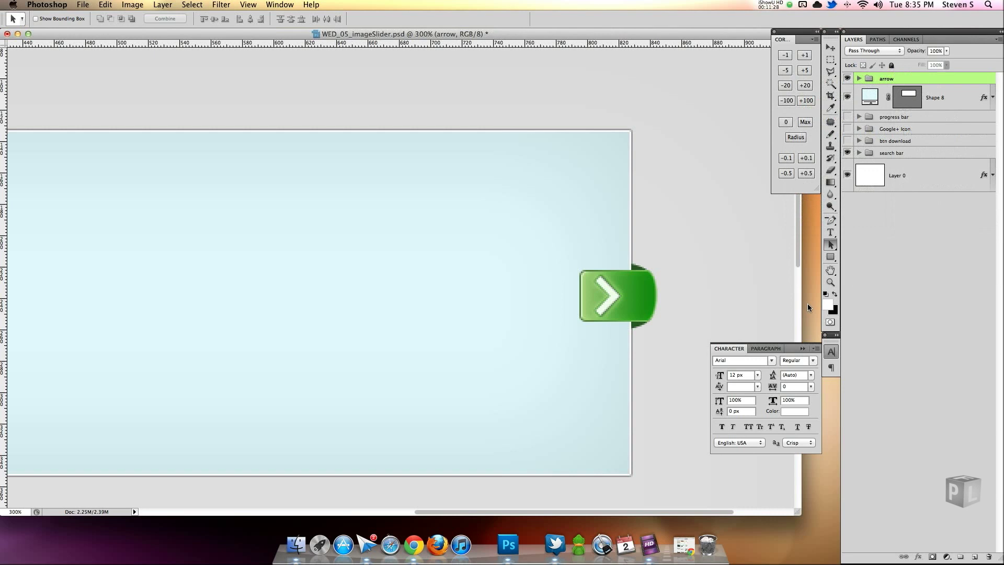
left_click_drag(597, 275, 583, 218)
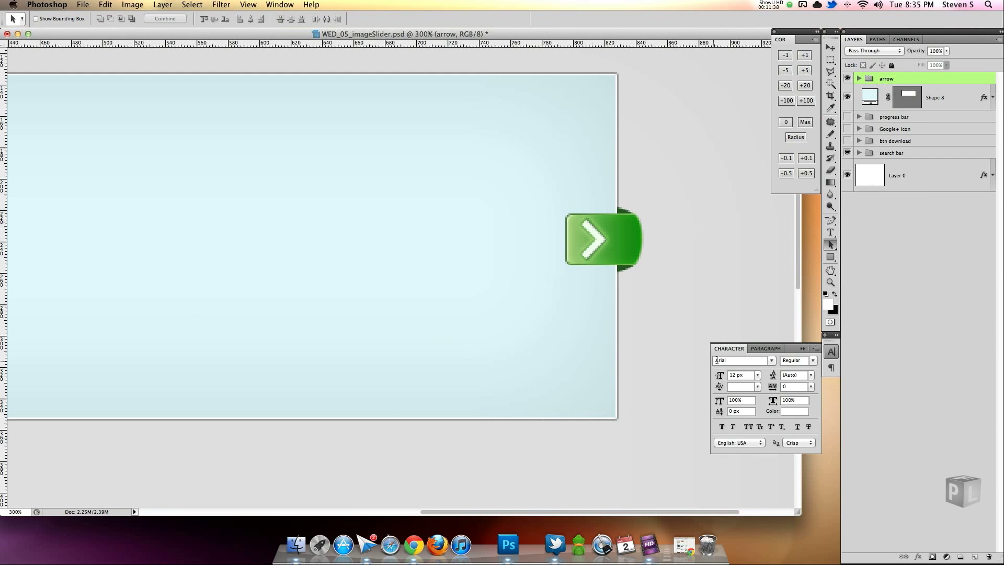
- Create a new layer and draw a small white circle below the panel's lower-right corner with the Ellipse tool
left_click(975, 557)
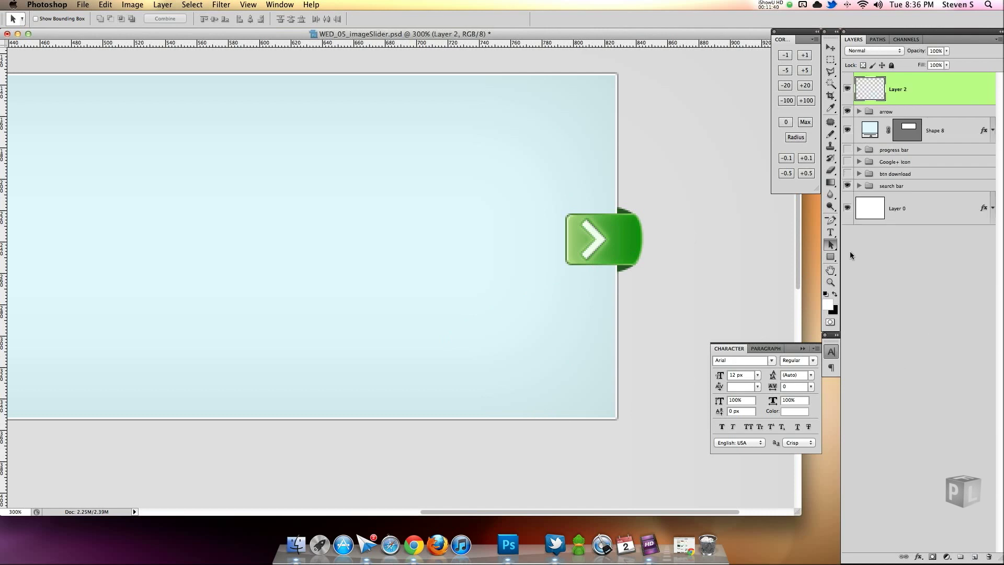
left_click(831, 256)
left_click(870, 276)
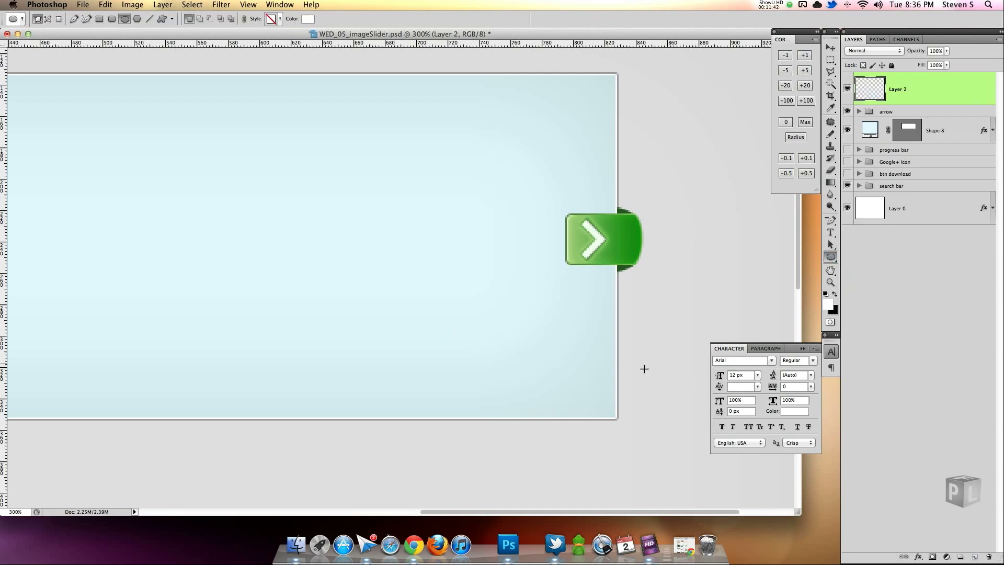
left_click_drag(563, 436, 591, 466)
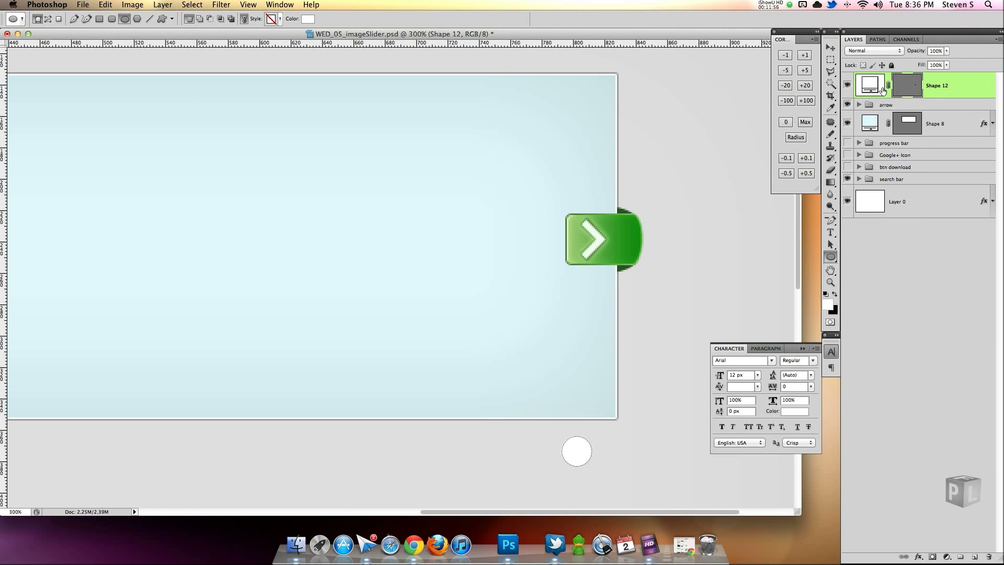
- Add a black inner shadow to the white circle with global light off and a 90° angle
double_click(968, 96)
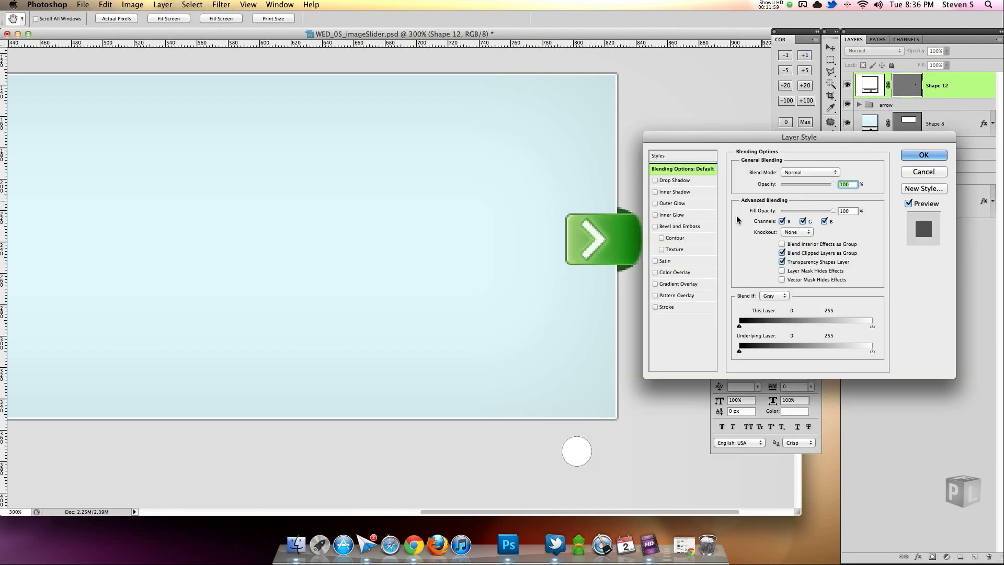
left_click(672, 192)
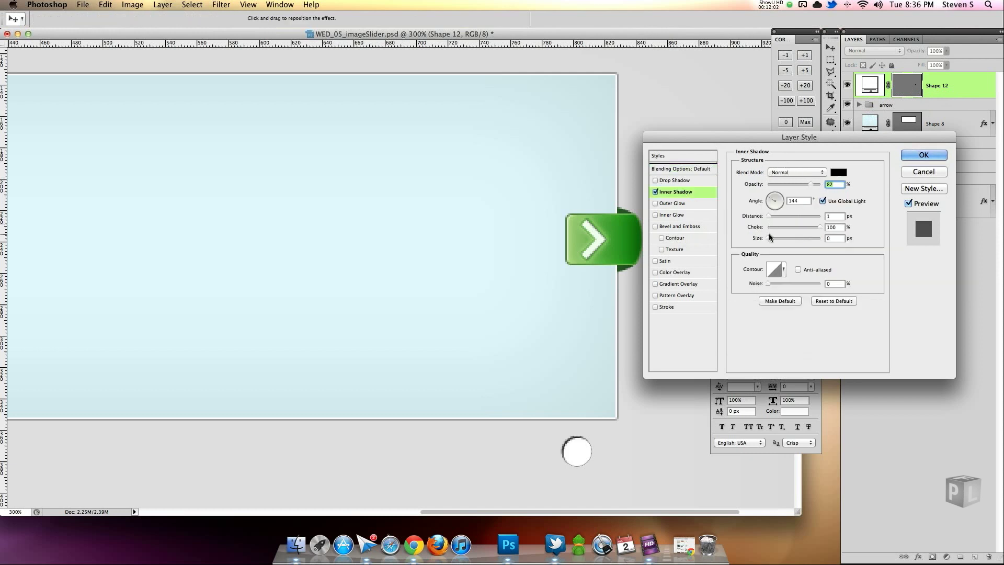
left_click(835, 215)
left_click(822, 201)
left_click_drag(769, 205, 774, 195)
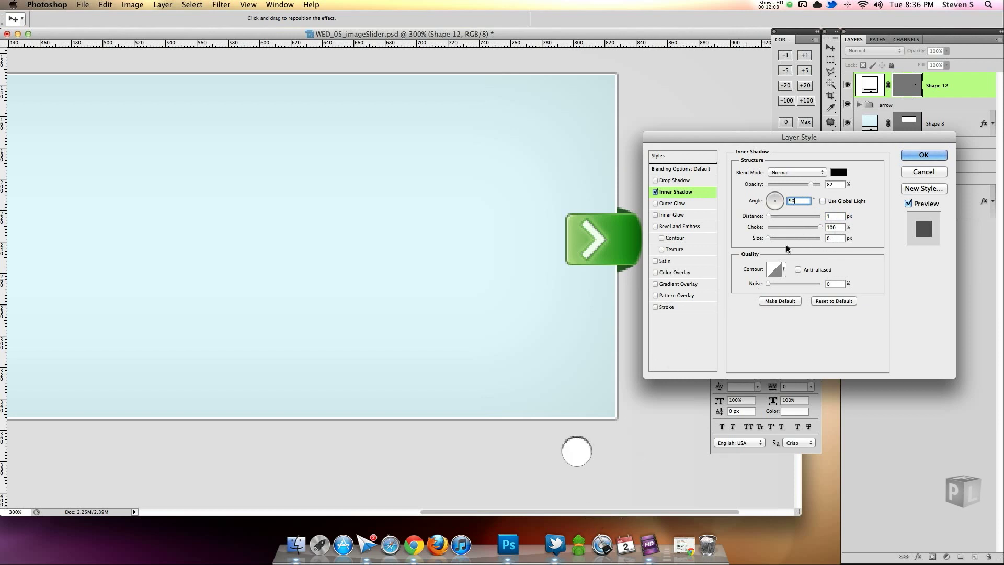
- Add a 1 px outside stroke in white (ffffff) to the circle
left_click(656, 306)
type("1")
left_click(760, 241)
left_click(620, 434)
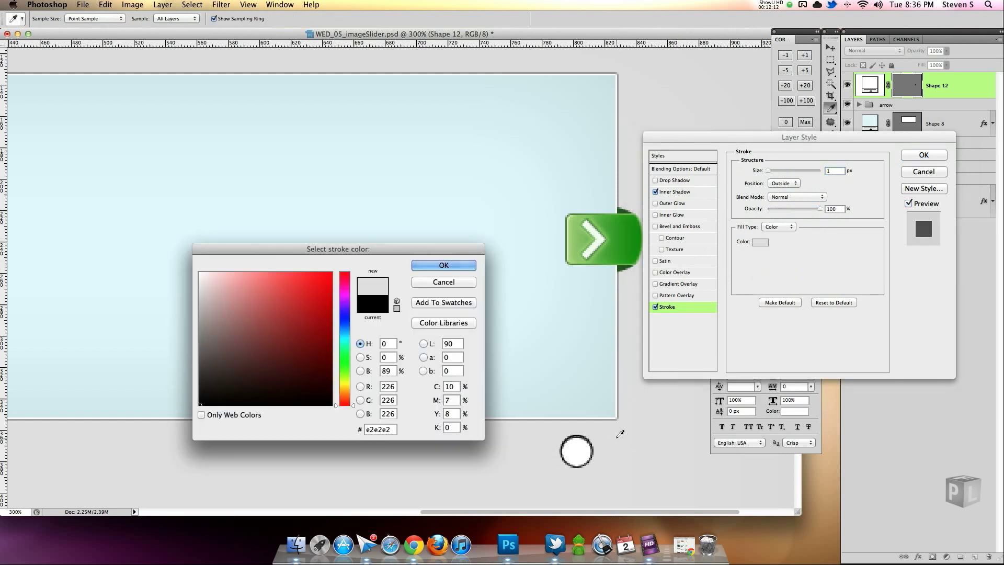
type("ffffff")
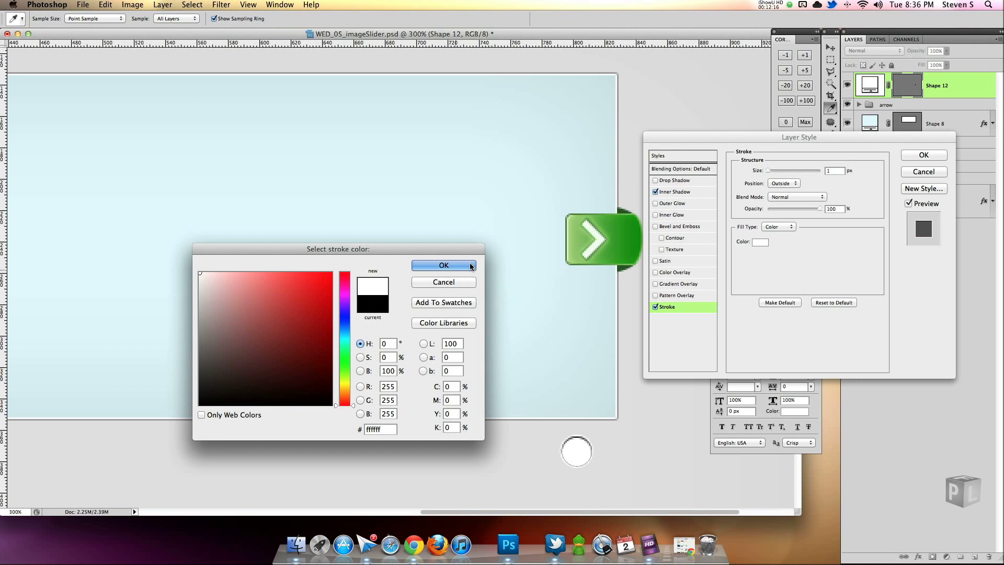
left_click(471, 265)
- Add a drop shadow to the circle with 22% opacity, 0 px distance, 100% spread and 2 px size
left_click(656, 180)
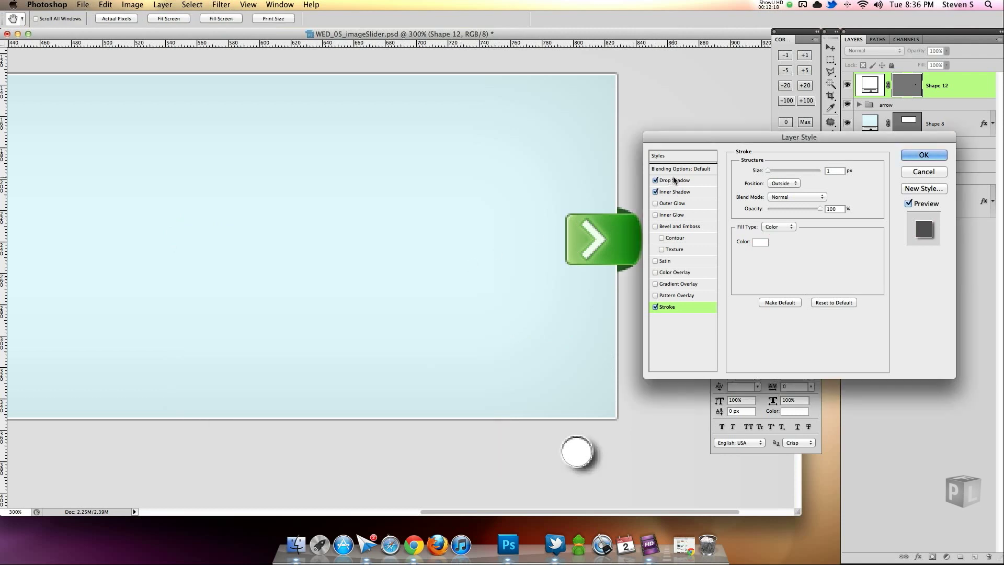
left_click(674, 180)
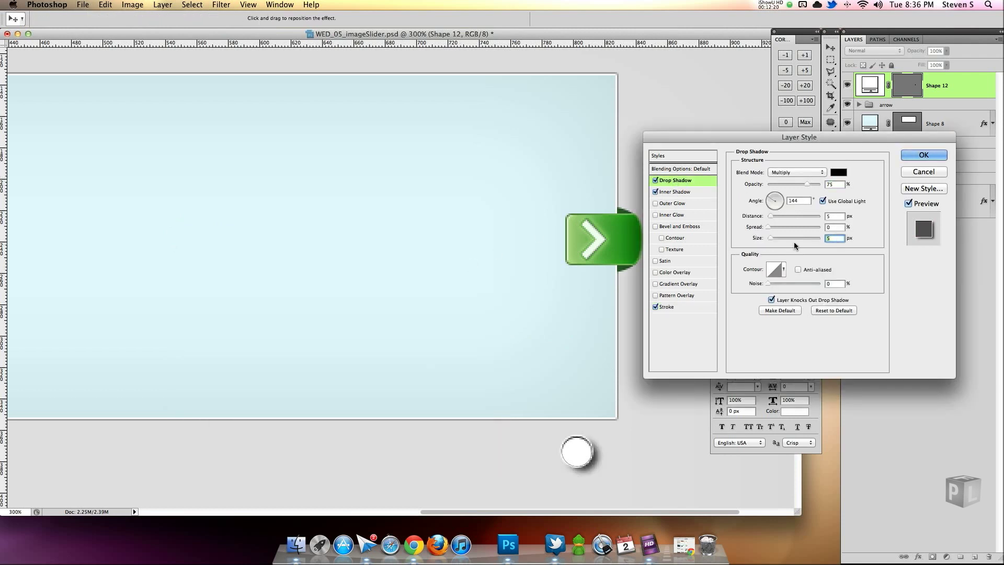
type("2")
key("shift+Tab")
type("100")
left_click(840, 216)
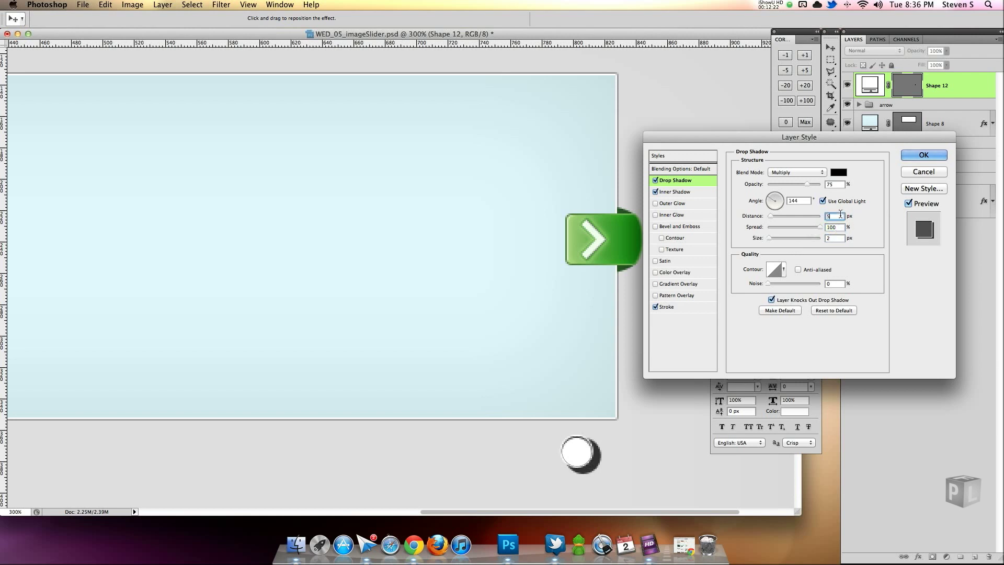
key("BackSpace")
type("0")
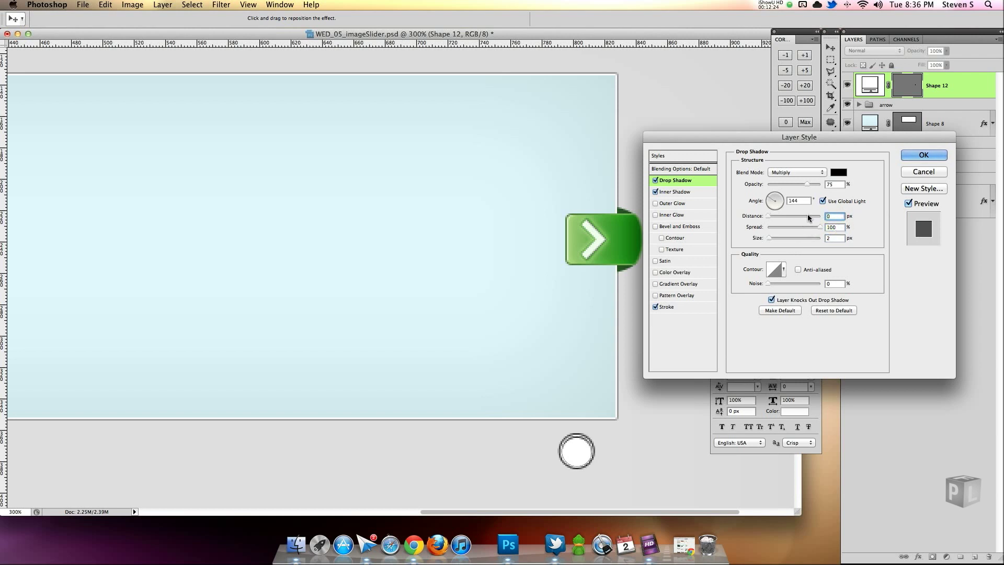
left_click_drag(806, 184, 779, 187)
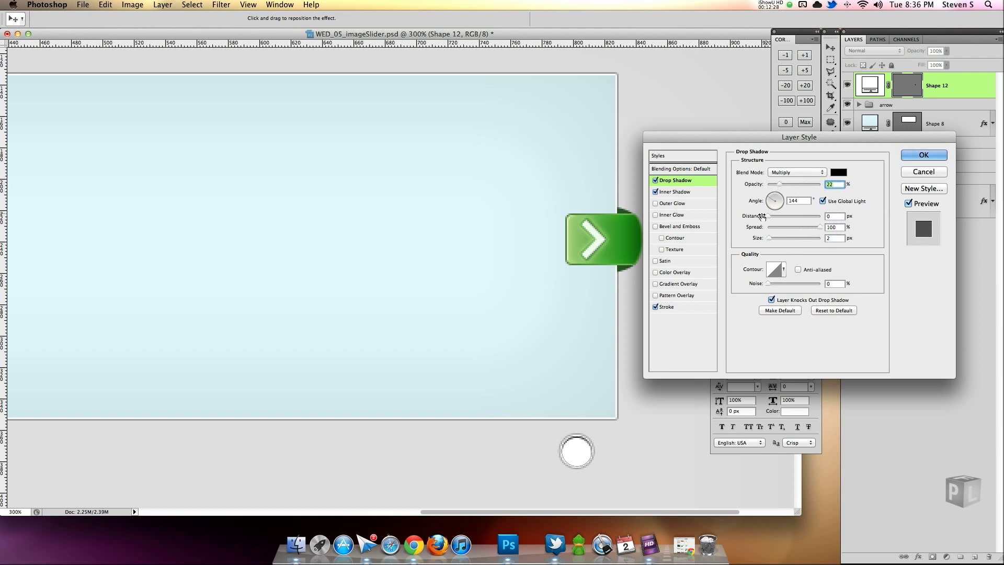
key("super+plus")
left_click(924, 154)
- Turn off the circle's drop shadow and change its stroke color to gray 979797
left_click(954, 134)
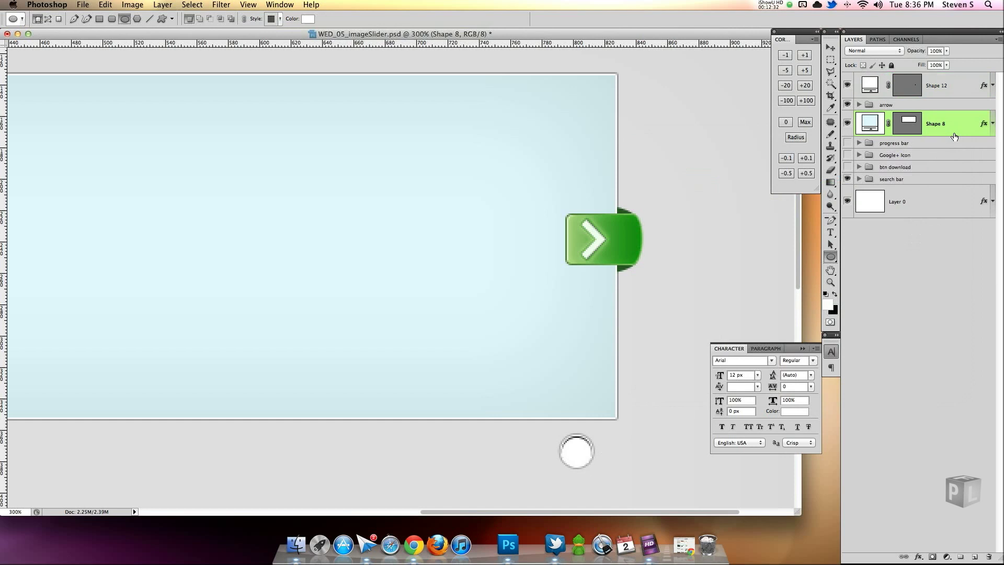
key("super+minus")
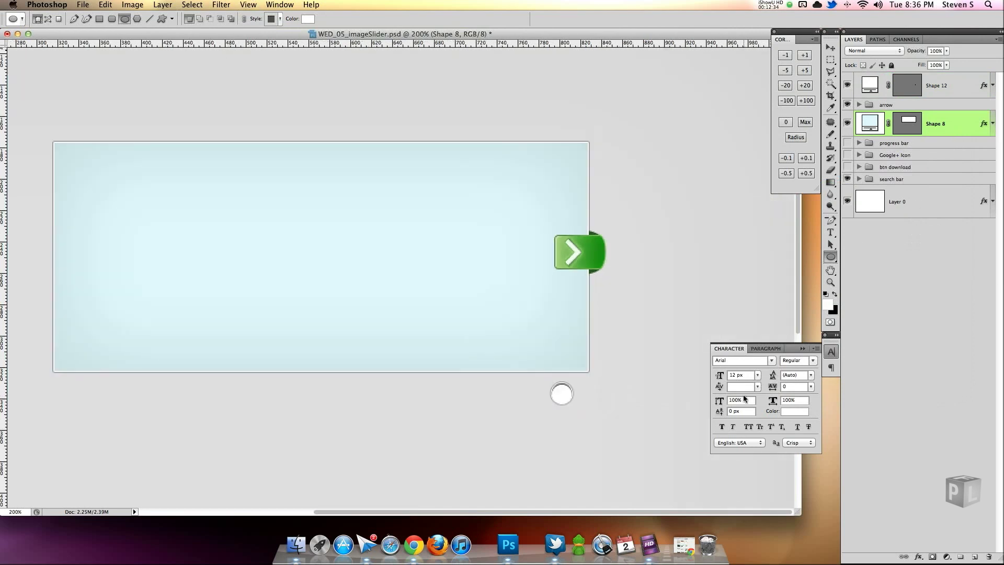
key("super+minus")
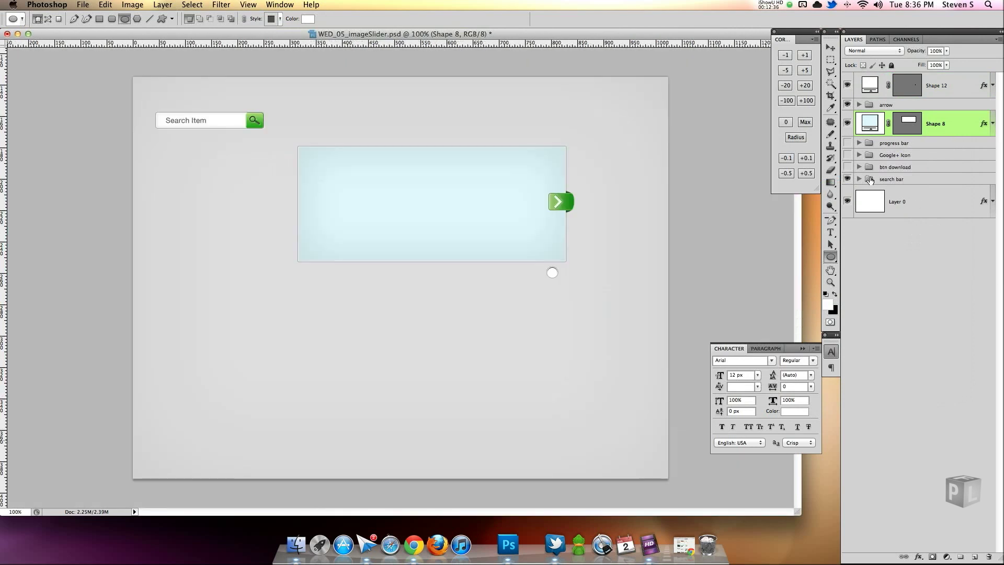
double_click(958, 90)
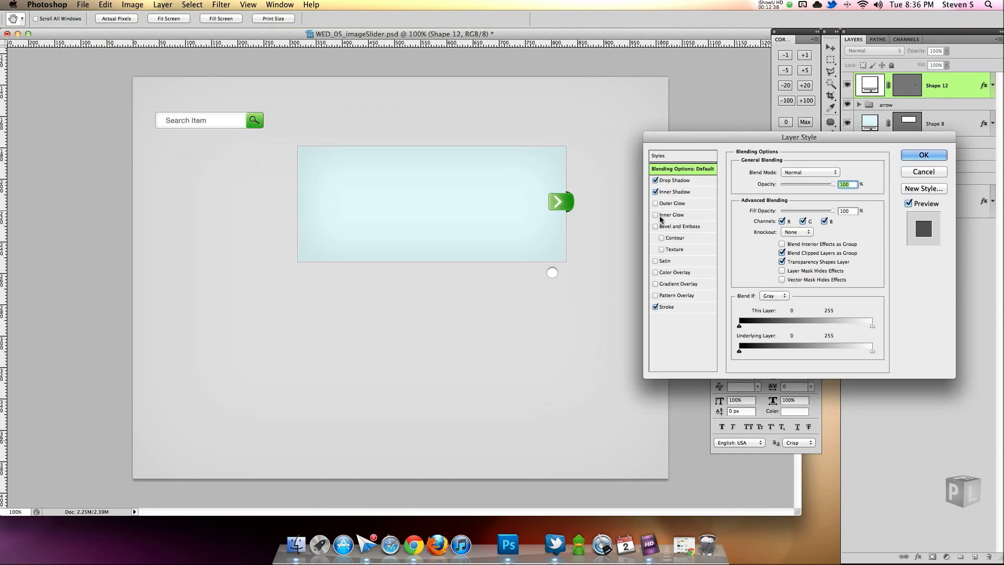
left_click(655, 180)
left_click(667, 307)
left_click(759, 242)
left_click(571, 300)
left_click_drag(201, 313, 199, 319)
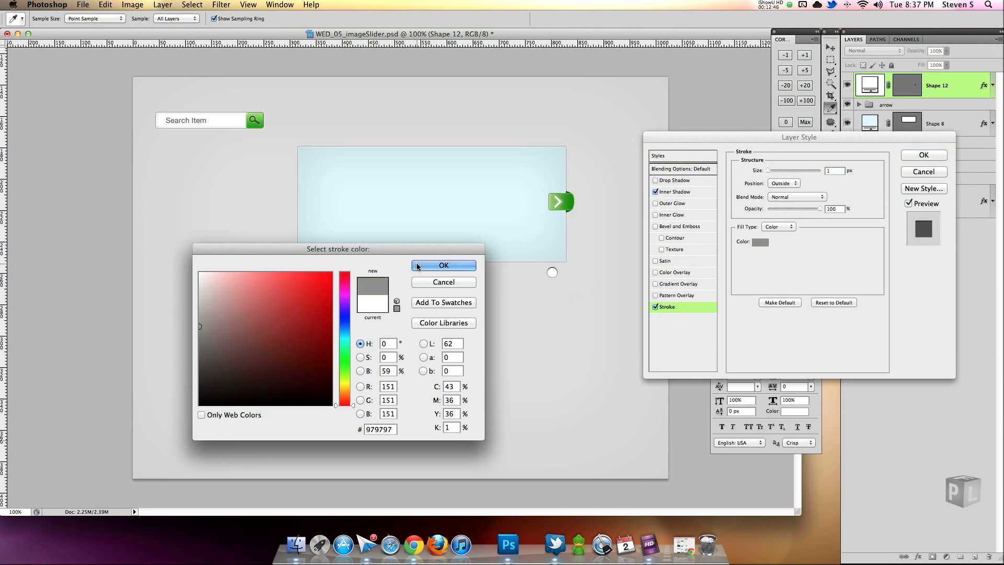
left_click(443, 265)
- Add a black (000000) inner glow to the circle with Normal blending, 19% opacity and 5 px size
left_click(671, 192)
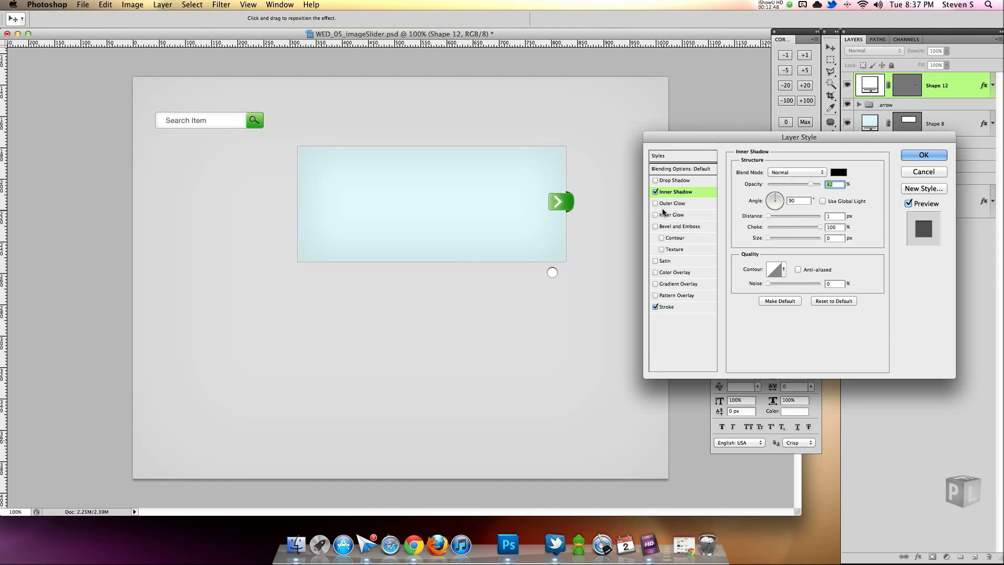
left_click(673, 215)
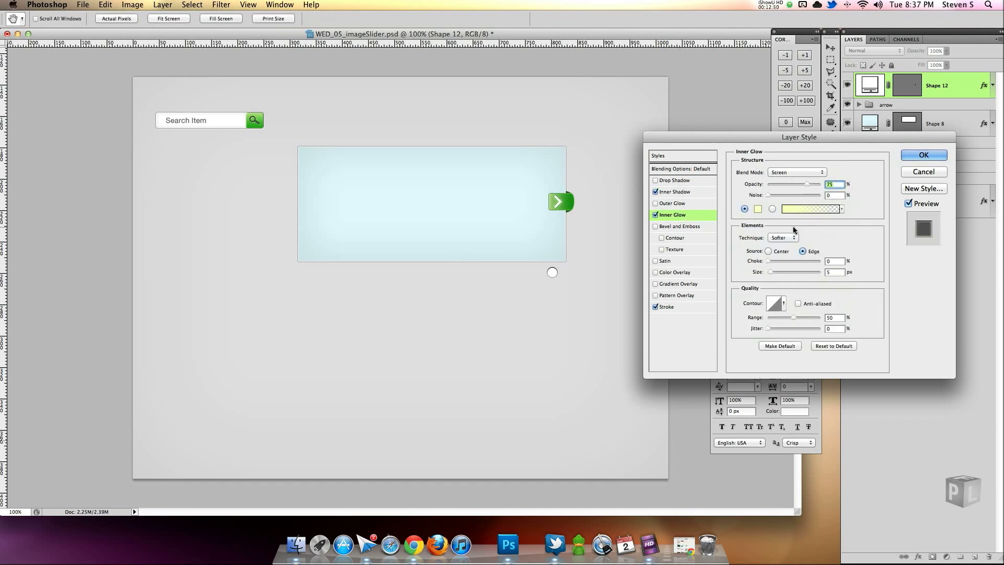
left_click(758, 209)
type("000000")
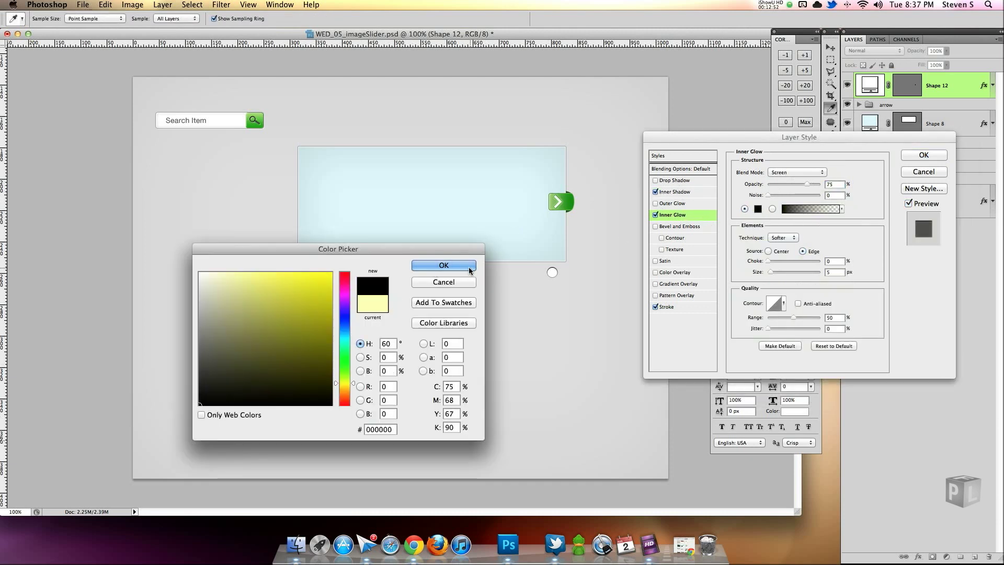
left_click(446, 265)
left_click(797, 172)
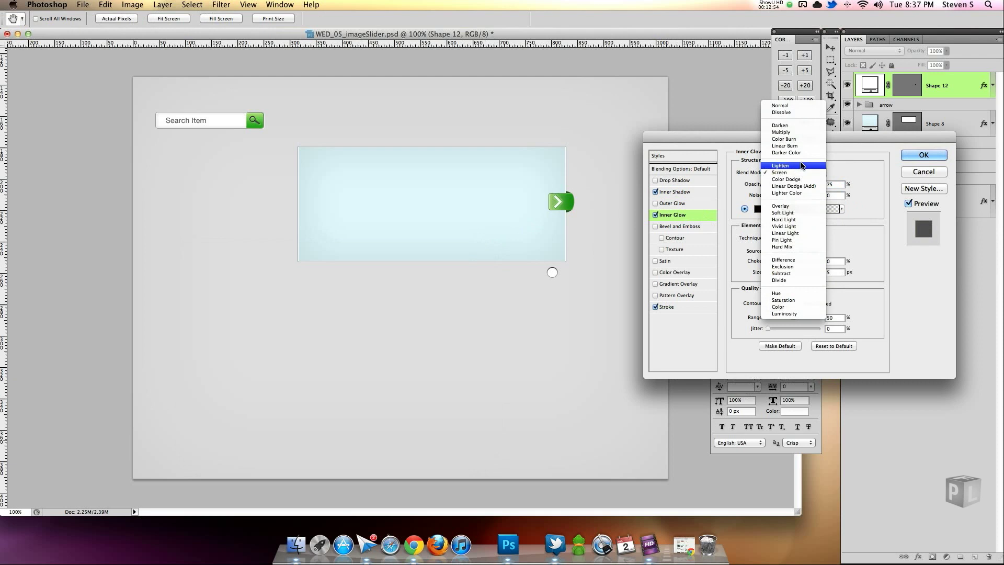
left_click(787, 105)
left_click(771, 273)
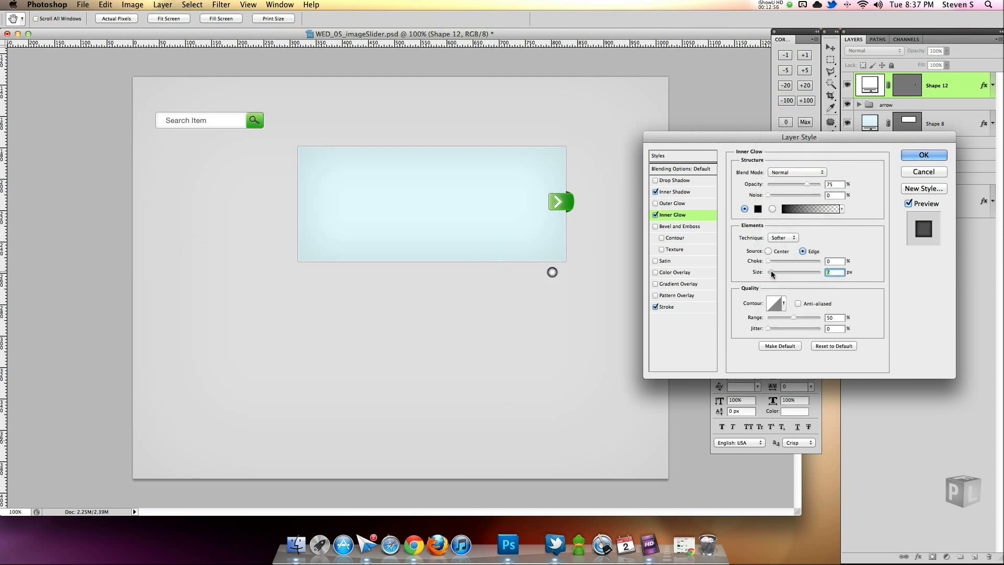
left_click(780, 184)
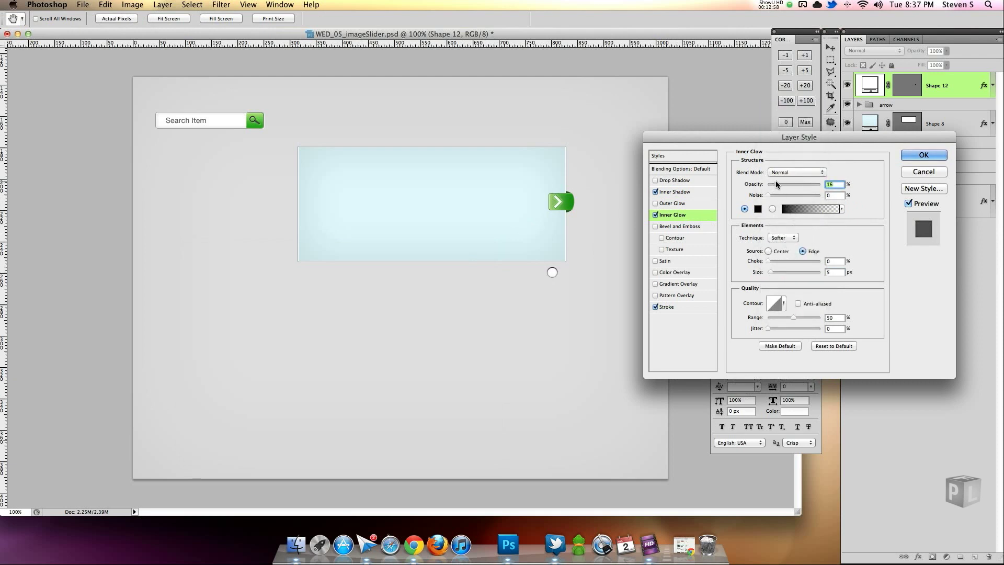
left_click_drag(779, 184, 778, 184)
left_click(922, 155)
- Nudge the circle 2 px up and 1 px to the right below the panel's lower-right corner
key("super+plus")
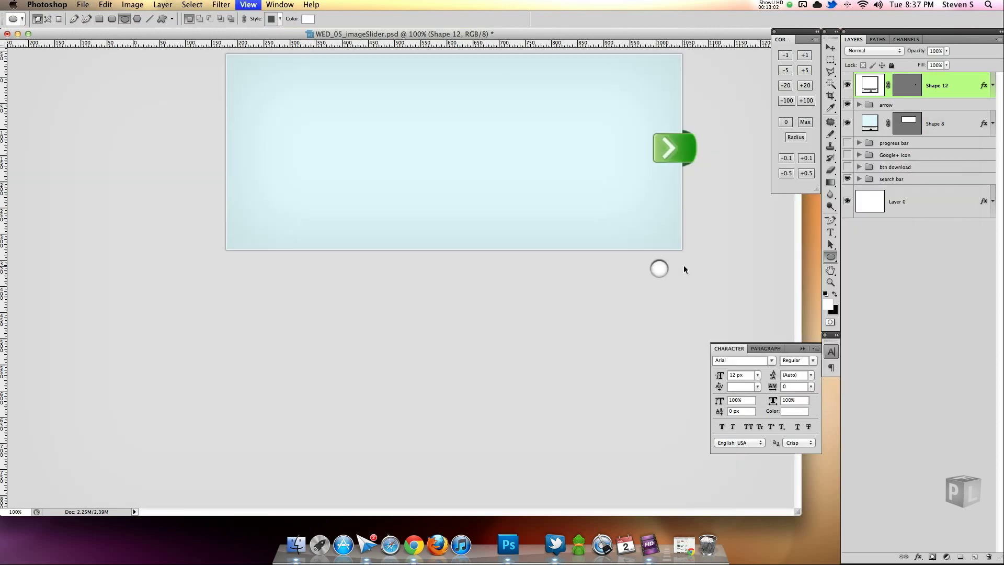
left_click_drag(683, 267, 568, 273)
key("v")
key("super+t")
left_click_drag(617, 270, 614, 270)
left_click(521, 18)
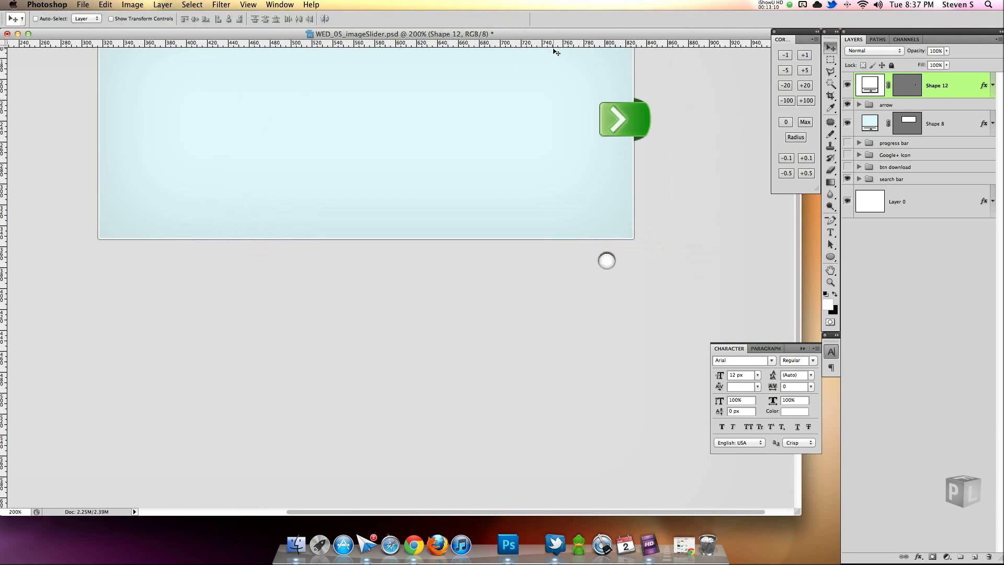
key("Up")
key("Up")
key("Right")
- Duplicate the circle to its left and fill the copy with light green 9bc777 sampled from the arrow button
left_click_drag(612, 262, 581, 262)
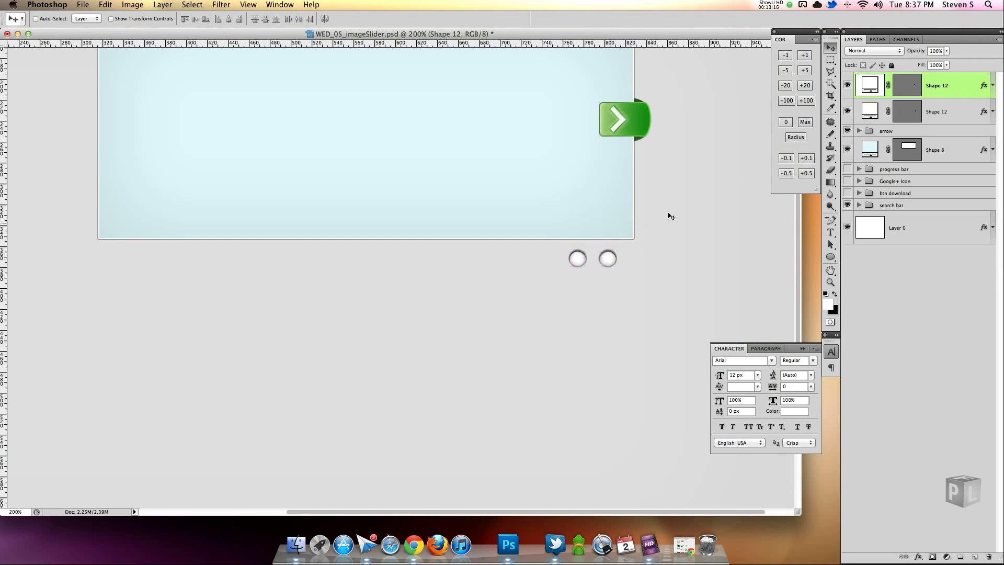
double_click(870, 86)
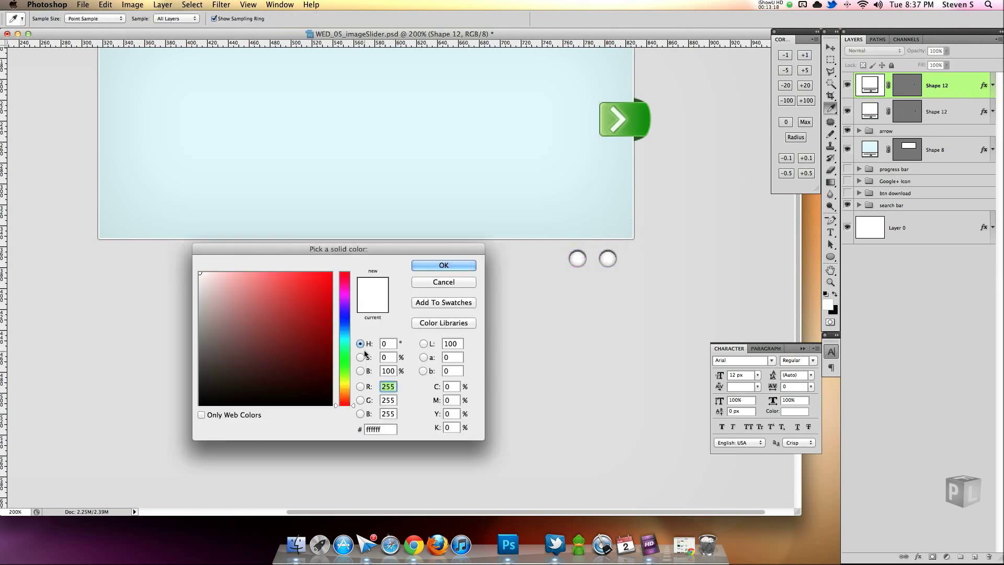
left_click(629, 116)
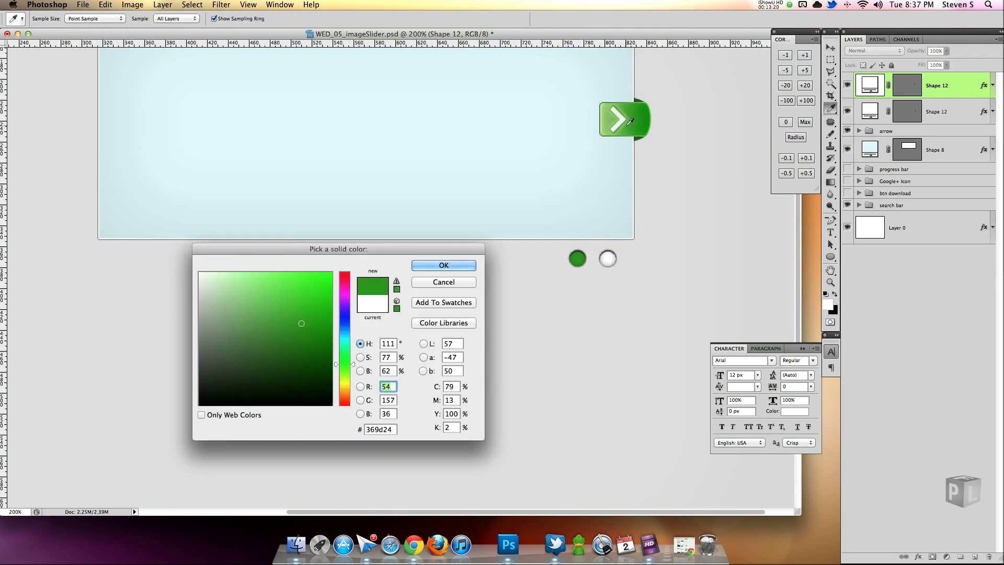
left_click(610, 114)
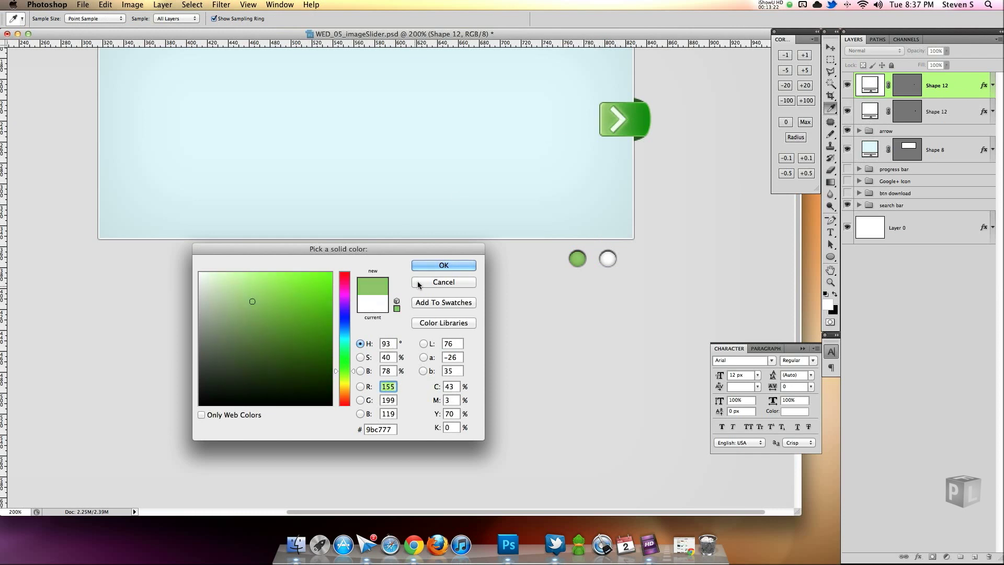
left_click(443, 265)
- Change the green circle's inner glow to white (ffffff) with Overlay blending and a higher opacity
double_click(967, 95)
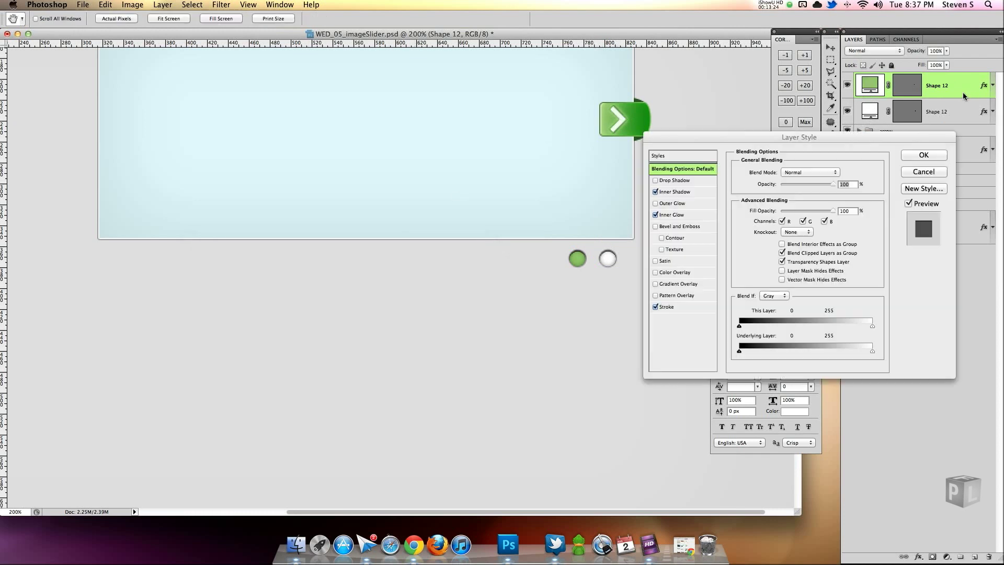
left_click(680, 192)
left_click(675, 214)
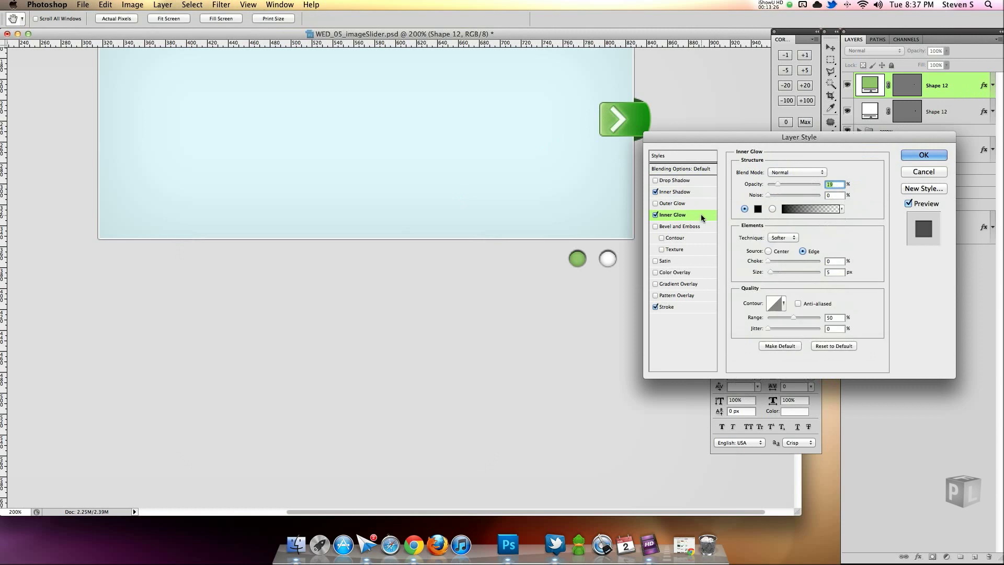
left_click(758, 209)
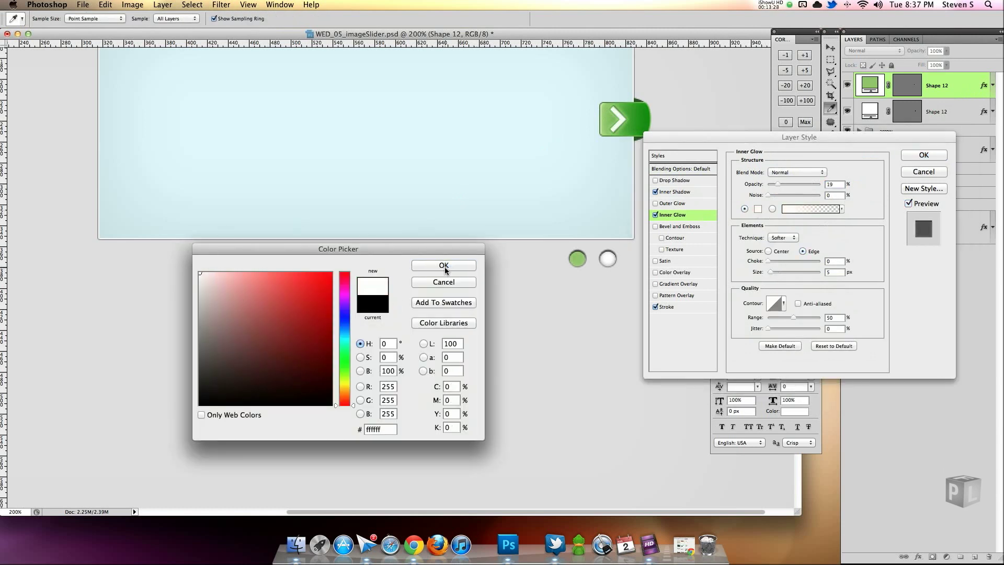
left_click(443, 265)
left_click(784, 173)
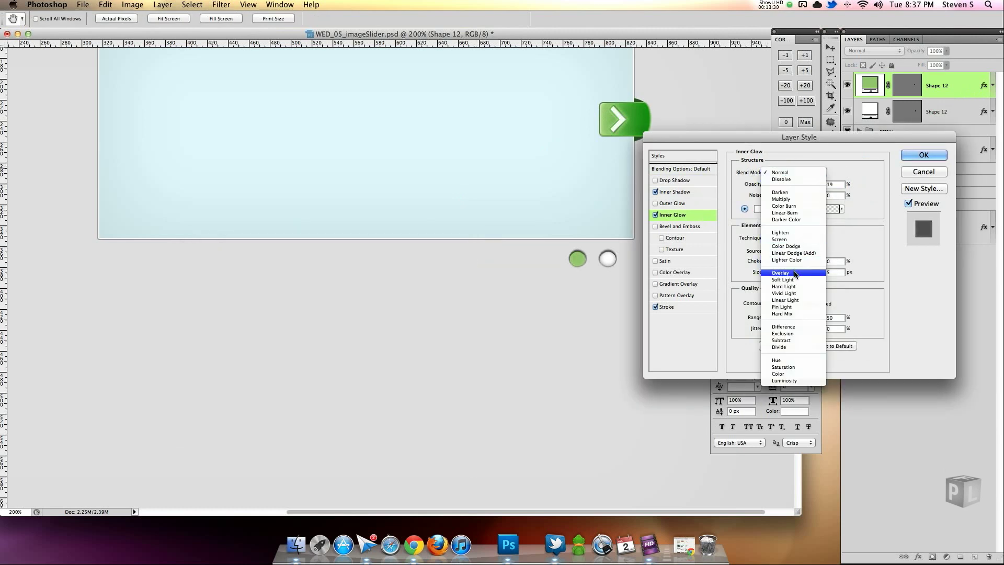
left_click(780, 272)
left_click_drag(780, 184, 808, 187)
- Try a Normal-blended outer glow on the green circle, using the light green sampled from the circle itself
left_click(655, 203)
left_click(673, 204)
left_click(792, 172)
left_click(786, 108)
left_click(758, 208)
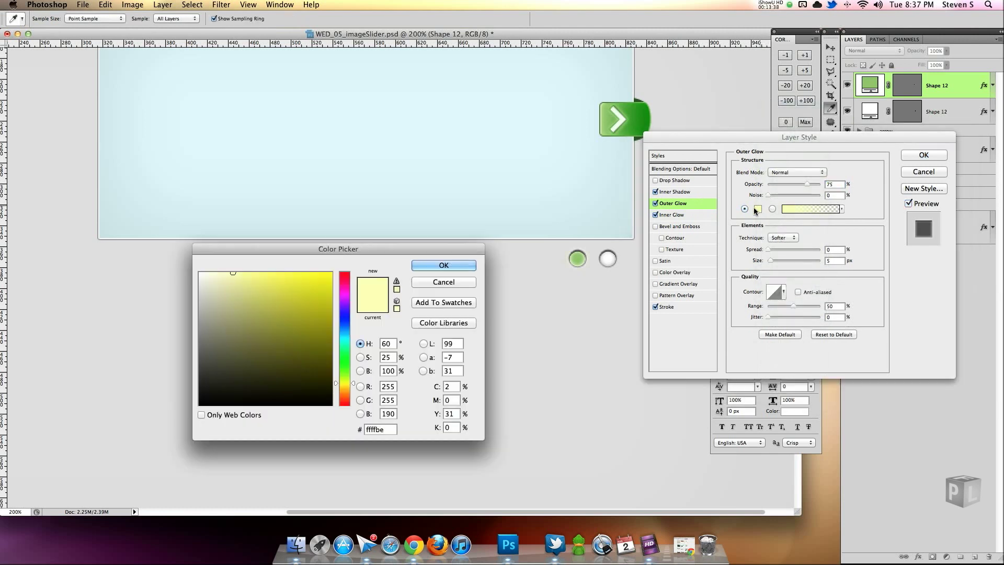
left_click(577, 258)
left_click(416, 265)
left_click_drag(771, 260, 771, 259)
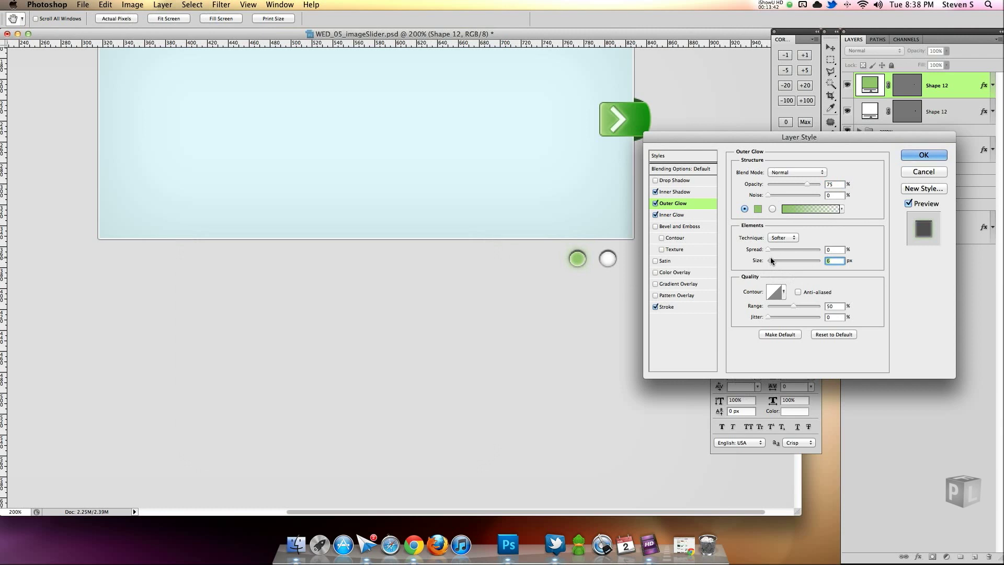
- Set the green circle's inner glow opacity to 46% and turn its outer glow off
left_click(680, 215)
left_click(792, 184)
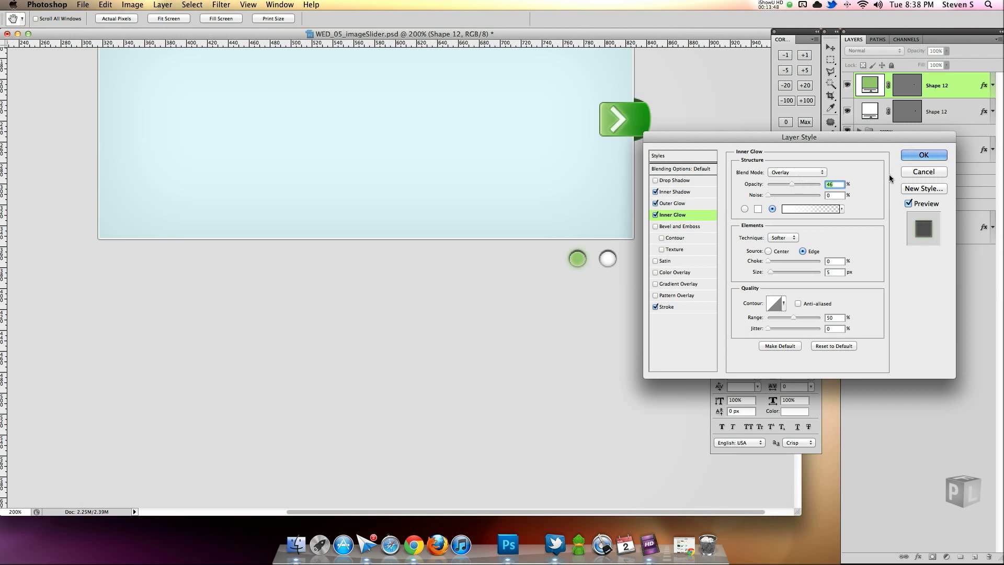
left_click(657, 204)
- Change the green circle's inner shadow to white with a -90° angle and apply the layer style
left_click(674, 192)
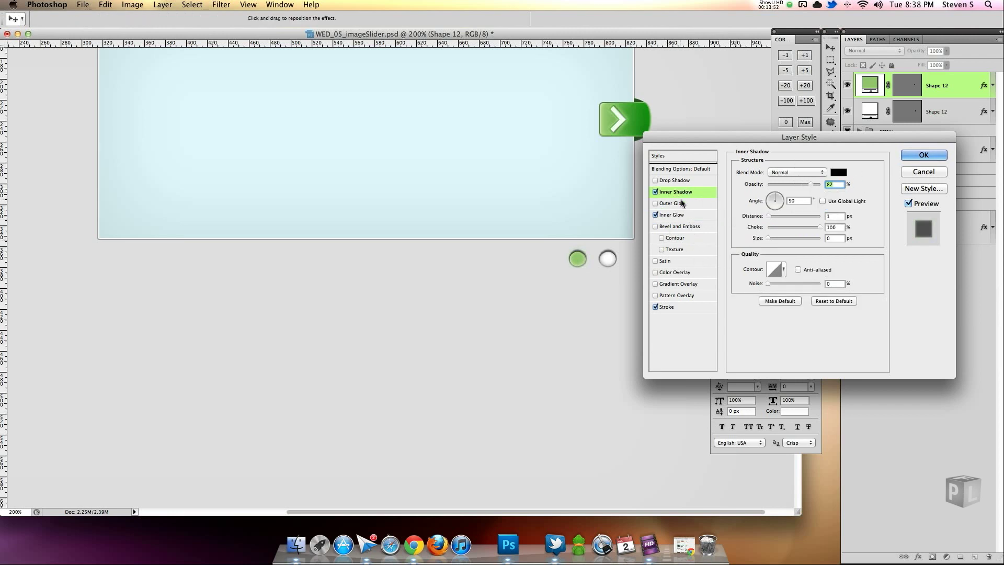
left_click(838, 172)
left_click(200, 273)
left_click(443, 265)
left_click(775, 209)
left_click(774, 209)
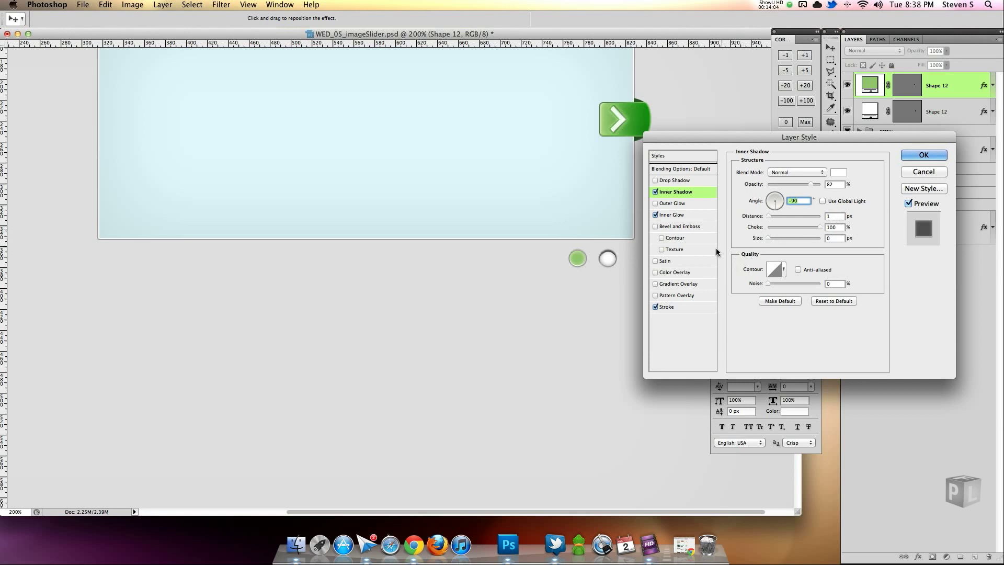
left_click(656, 215)
left_click(656, 215)
key("super+minus")
key("super+minus")
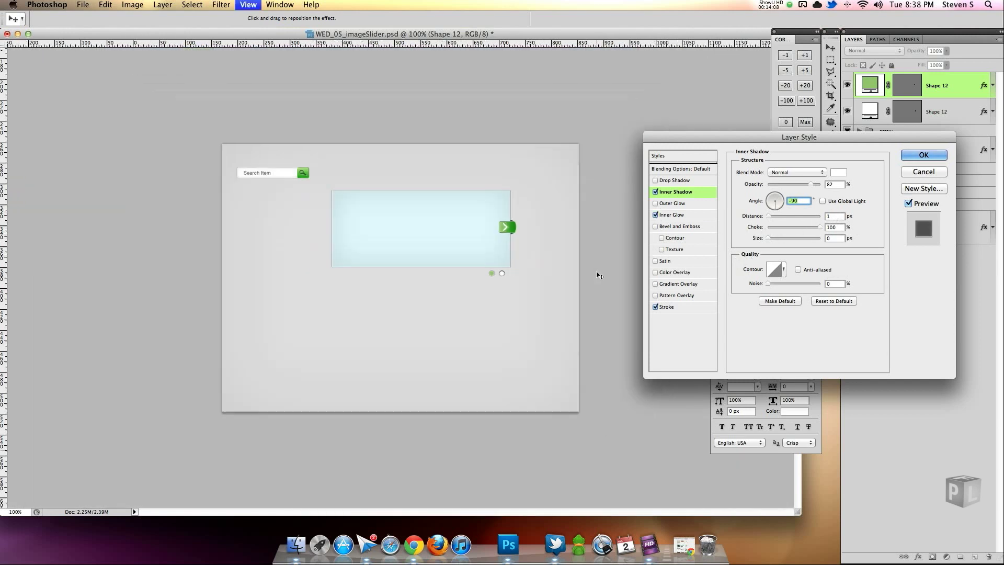
left_click(924, 156)
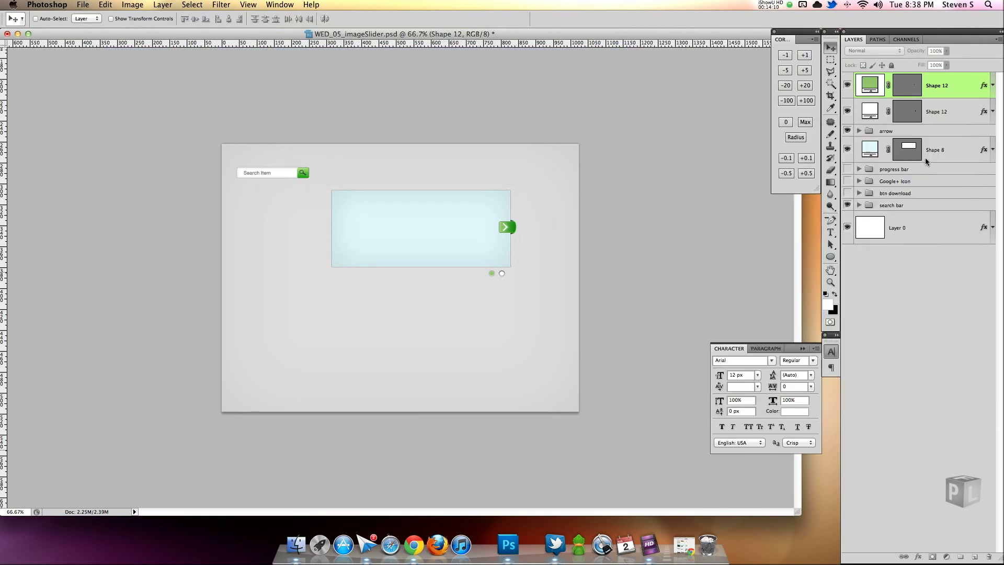
- Convert the white circle to a smart object and place two copies to the left of the green circle
key("super+plus")
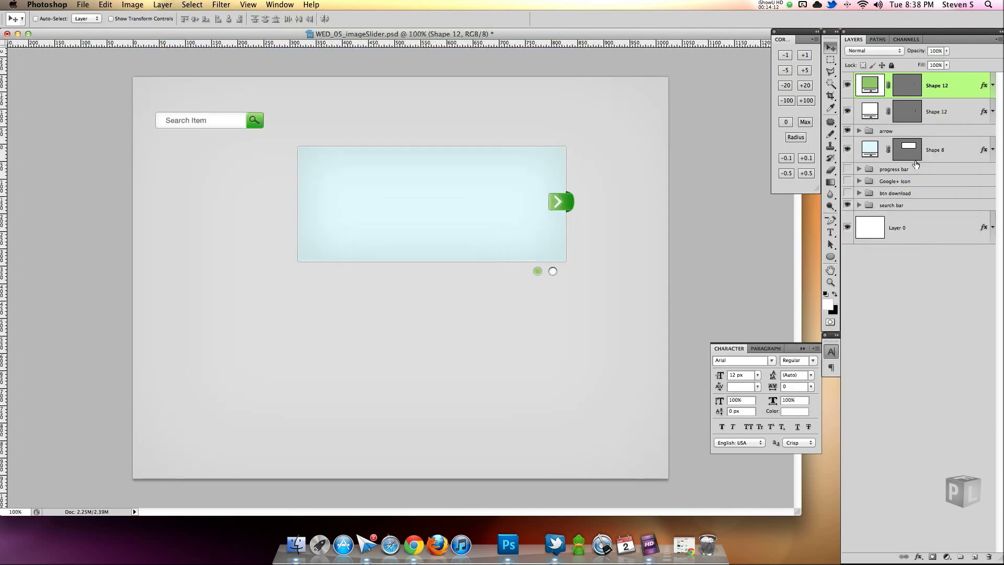
right_click(953, 110)
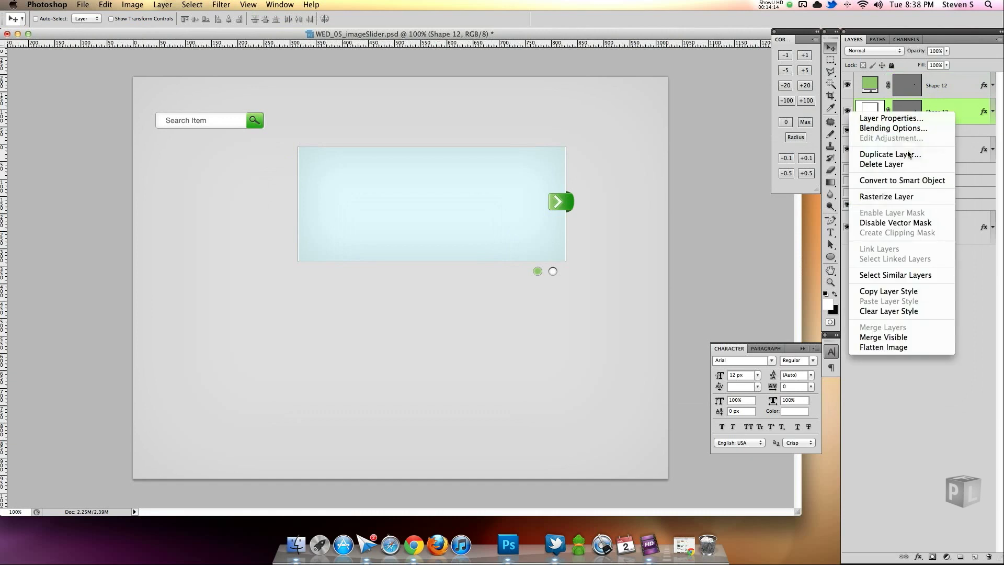
left_click(905, 186)
left_click_drag(599, 285, 547, 274)
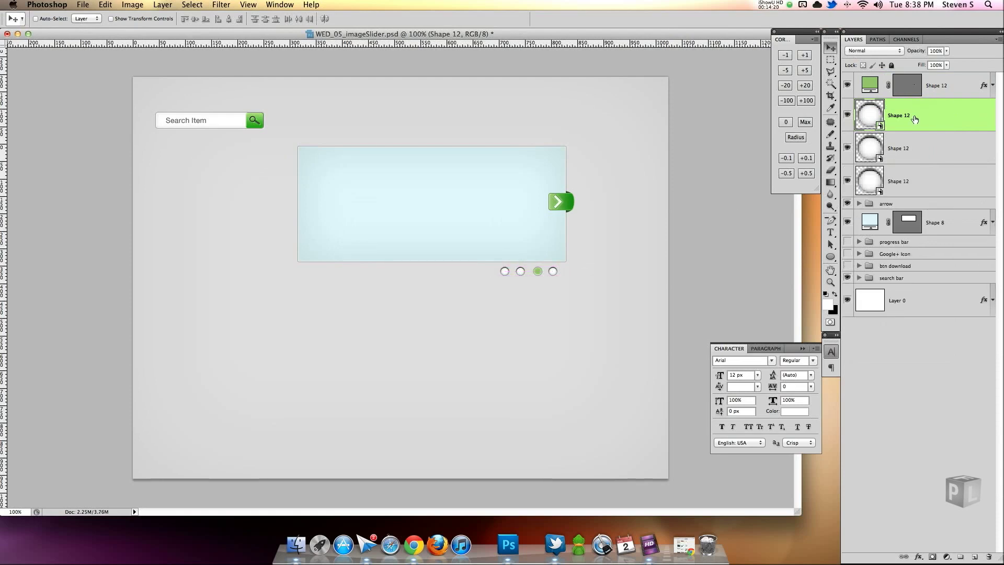
- Space the four pagination circles evenly by distributing their horizontal centers
left_click(964, 89, "shift")
left_click(950, 189, "shift")
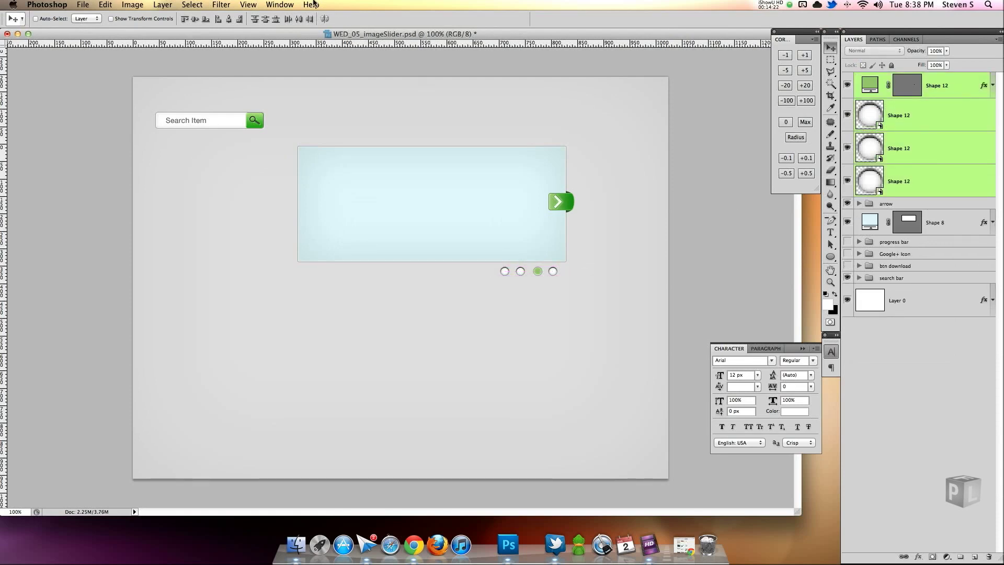
left_click(299, 20)
- Group the four pagination circle layers and name the group "dots"
key("super+g")
double_click(891, 79)
type("dots")
key("Return")
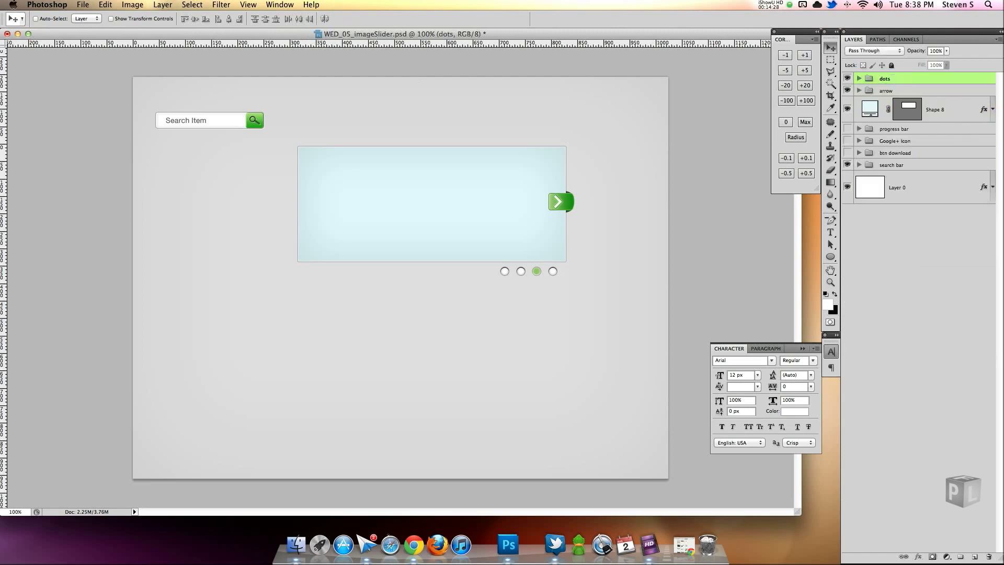
- Convert the arrow group to a smart object
left_click(901, 93)
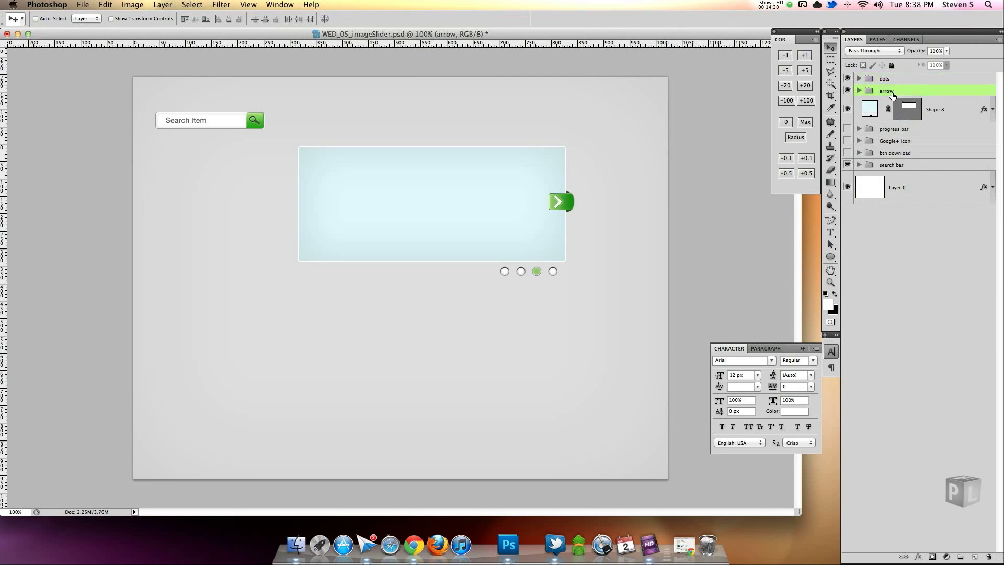
right_click(897, 92)
left_click(876, 148)
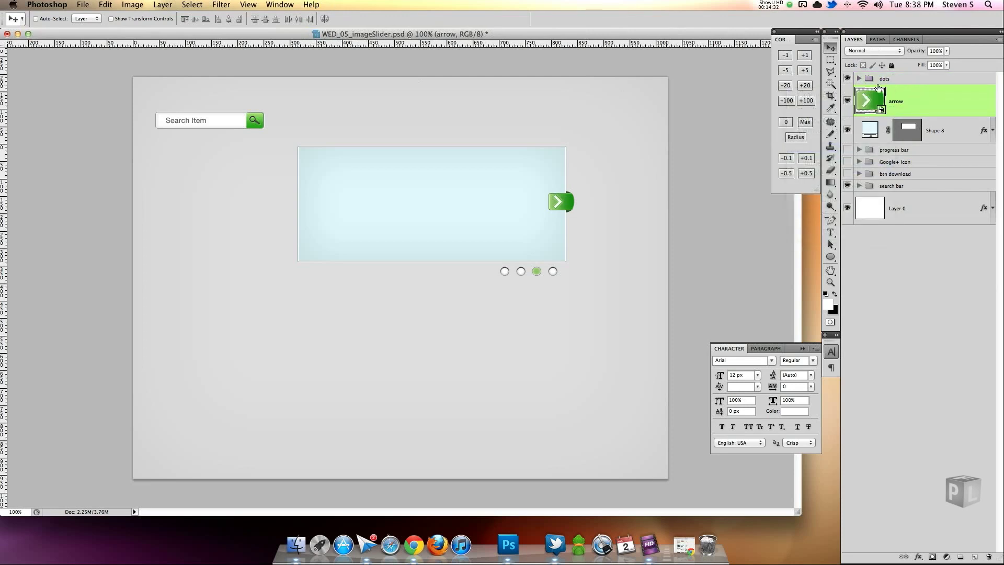
- Duplicate the arrow button toward the left part of the panel and flip the copy horizontally
left_click_drag(603, 197, 408, 198)
key("ctrl+t")
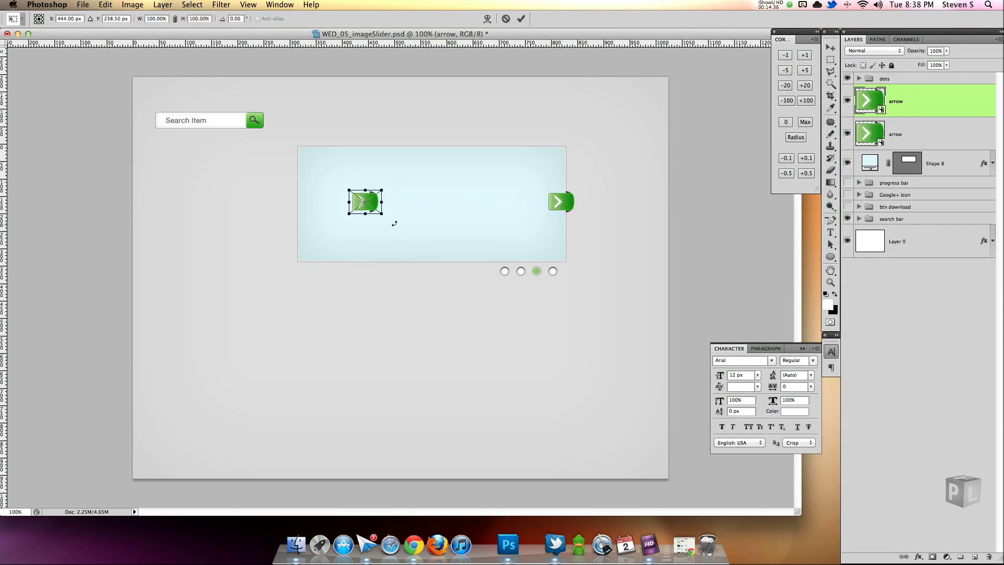
right_click(372, 202)
left_click(408, 335)
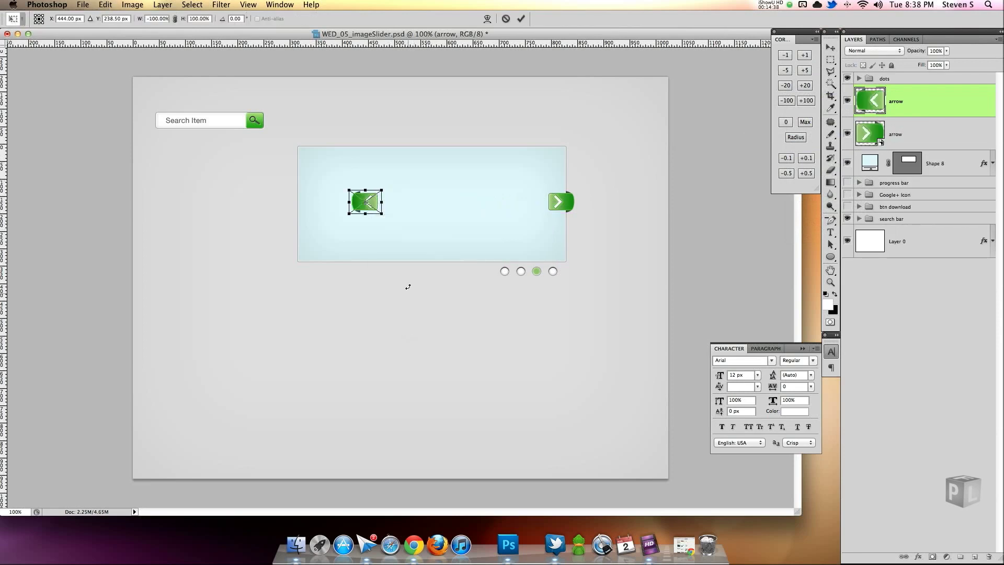
left_click(520, 19)
- Position the flipped arrow button so it wraps the panel's left edge, mirroring the right arrow
left_click_drag(399, 202, 333, 202)
key("Right")
key("Right")
key("Right")
key("Right")
key("Right")
key("Right")
key("Right")
key("Left")
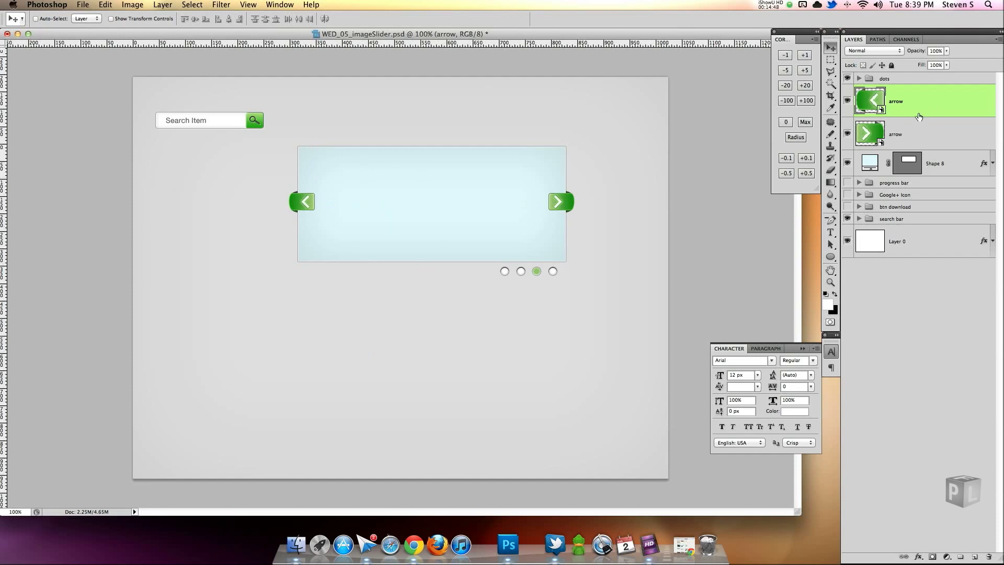
- Move the dots group right so its last circle sits just inside the panel's lower-right corner
left_click(894, 79)
left_click_drag(553, 274, 570, 277)
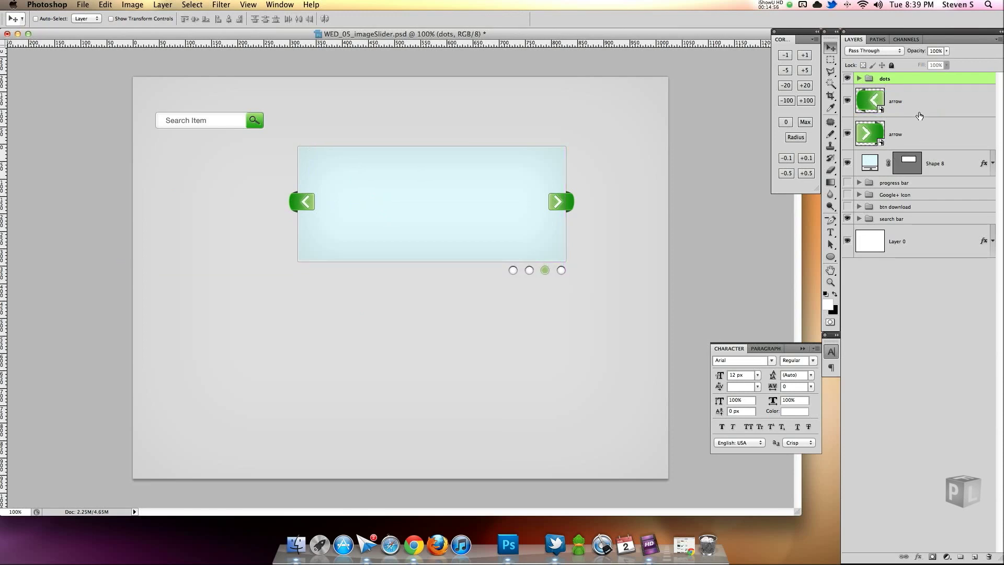
- Rename the light blue panel's shape layer to "img"
double_click(936, 164)
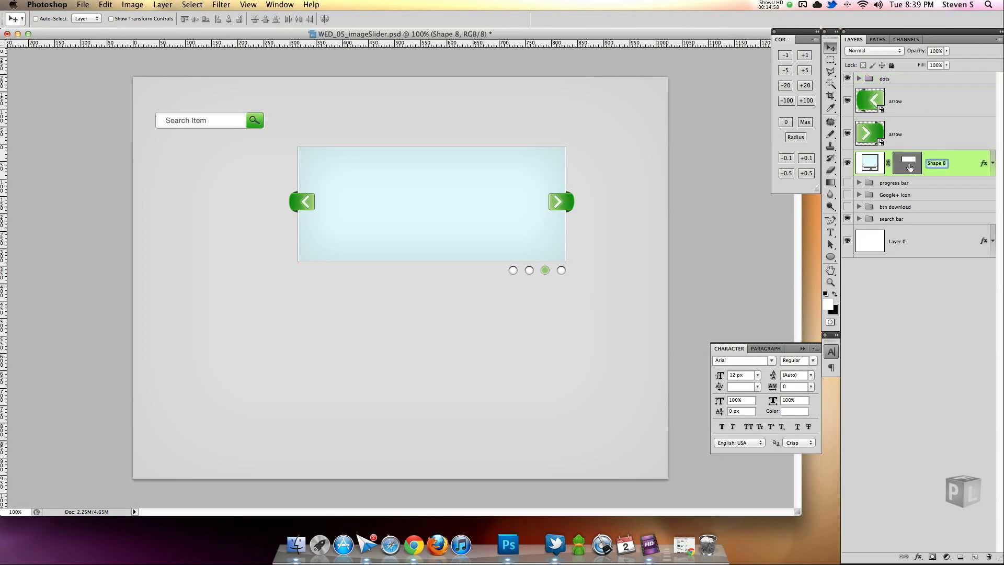
type("img")
key("Return")
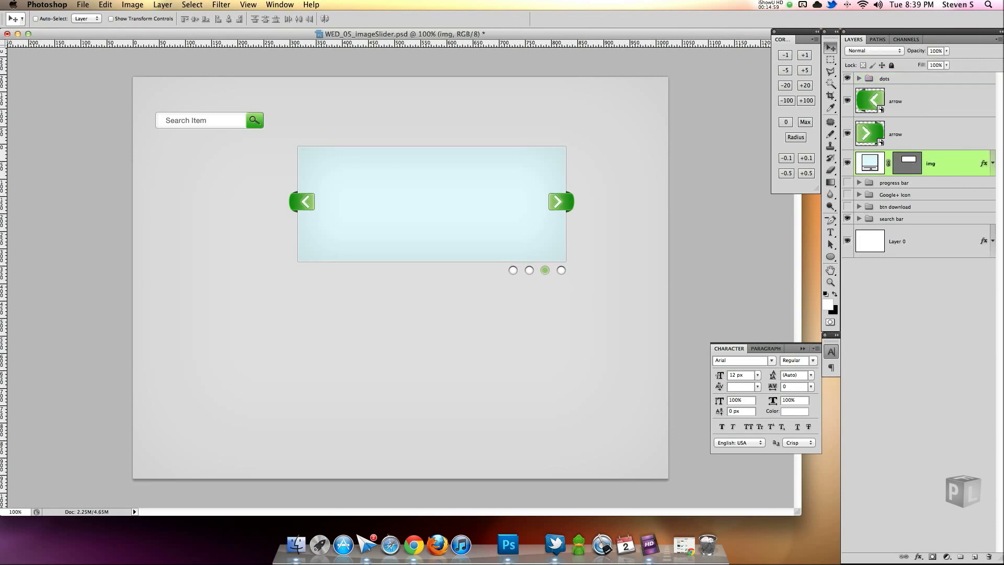
- Group the panel, both arrows and the dots as "image slider" and save the document
left_click(919, 81, "shift")
key("super+g")
double_click(890, 77)
type("image slider")
key("Return")
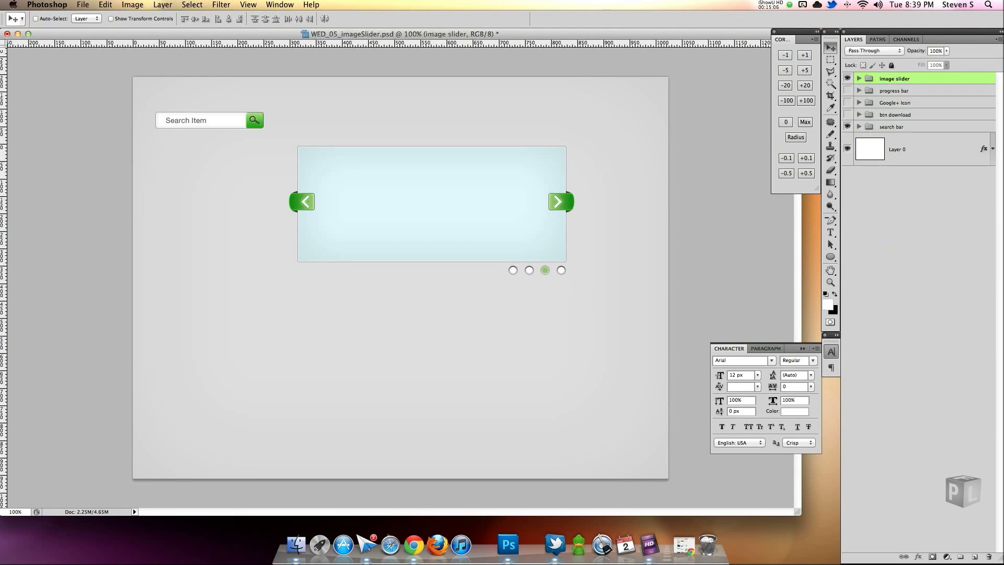
key("super+s")
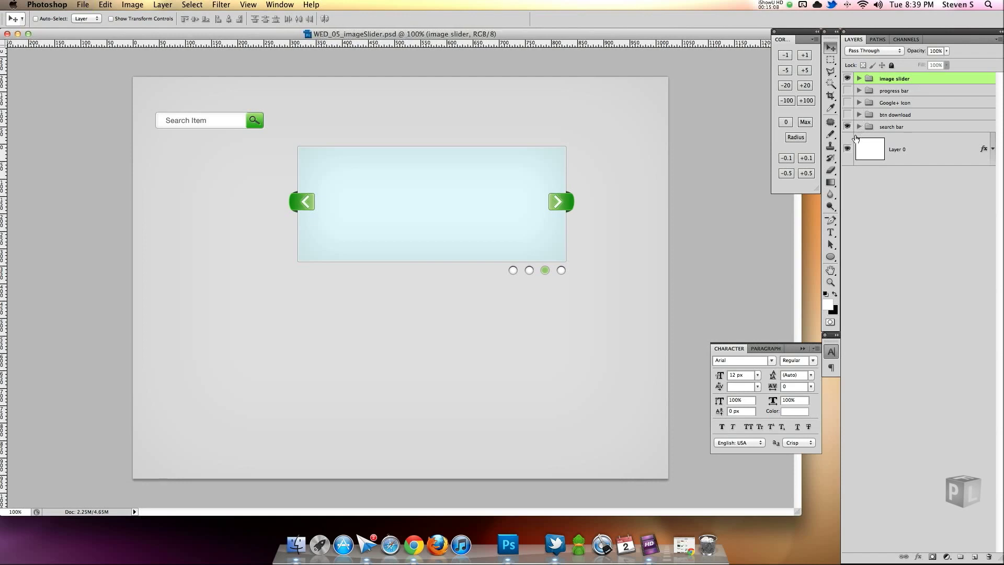